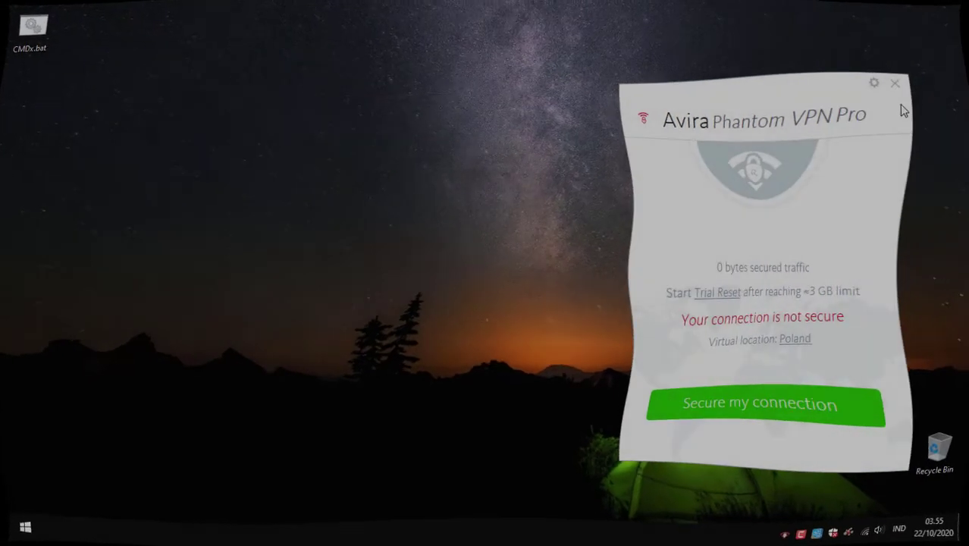
# Step: Close the Avira Phantom VPN window, refresh the desktop, and open This PC from Start
pyautogui.click(881, 88)
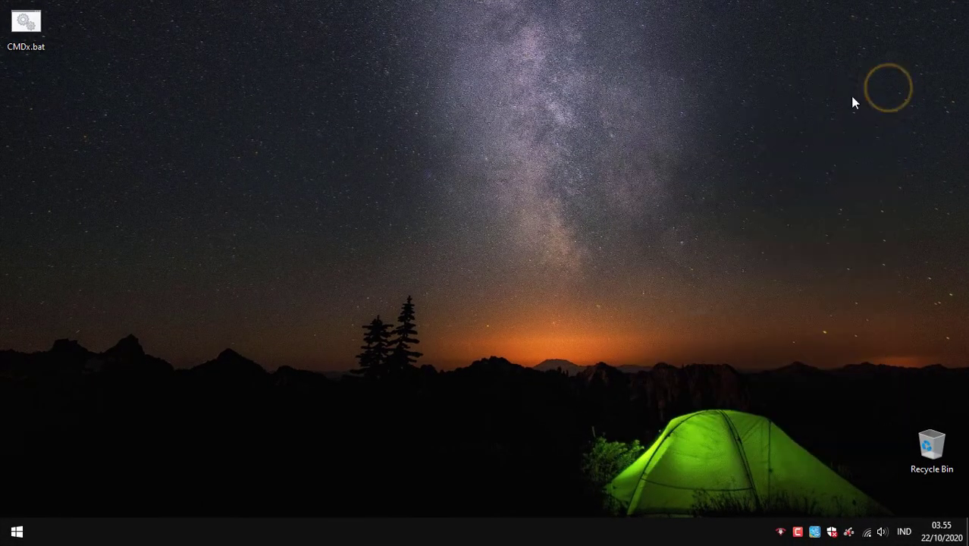
pyautogui.rightClick(597, 155)
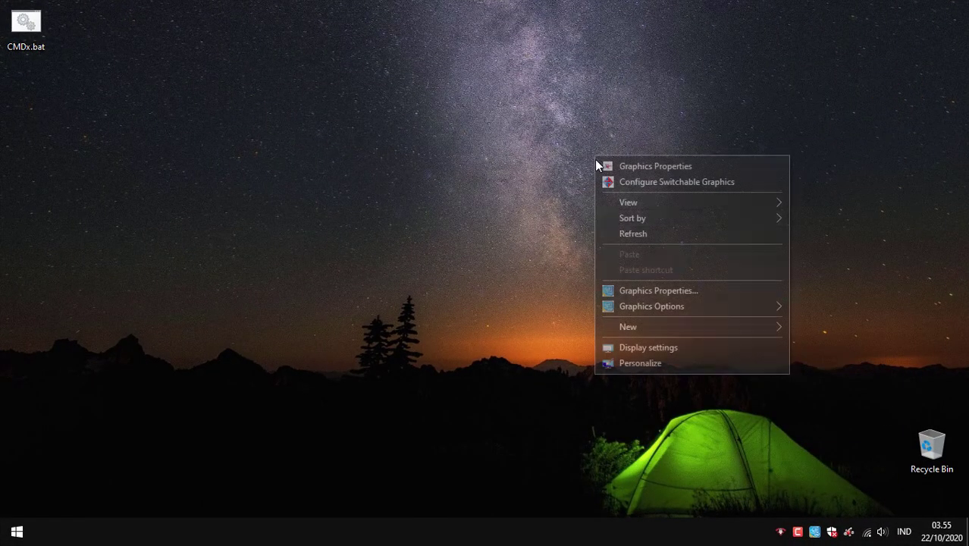
pyautogui.click(620, 231)
pyautogui.press('super')
pyautogui.click(74, 148)
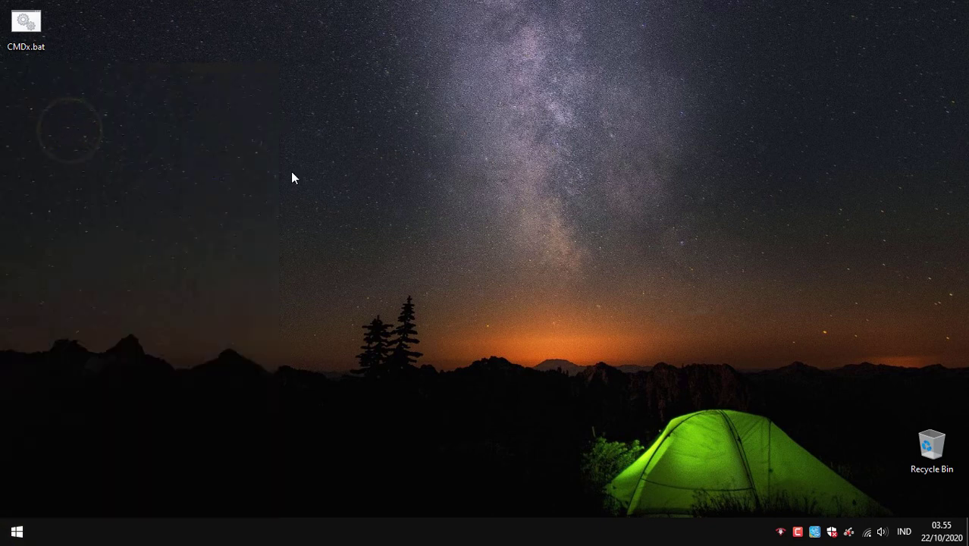
# Step: Copy AVIRA PHANTOM VPN PRO.zip from Y: > [] > [SOFT] onto the desktop
pyautogui.click(254, 403)
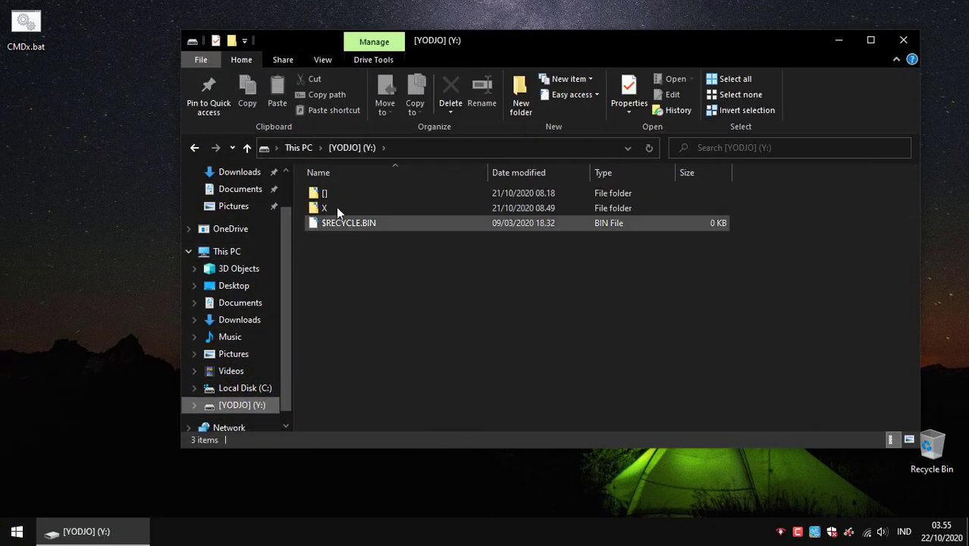
pyautogui.doubleClick(324, 190)
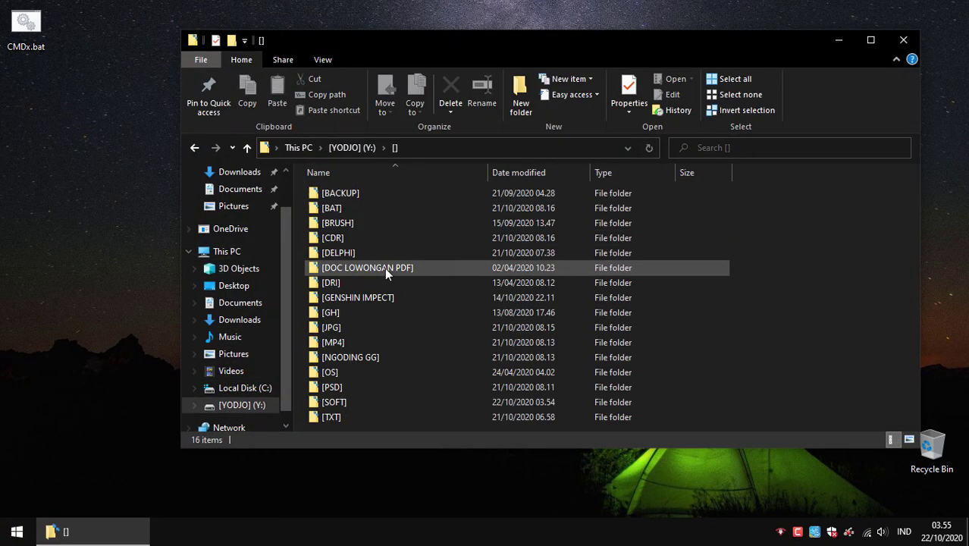
pyautogui.doubleClick(348, 400)
pyautogui.click(367, 203)
pyautogui.scroll(-3, 367, 285)
pyautogui.scroll(1, 364, 319)
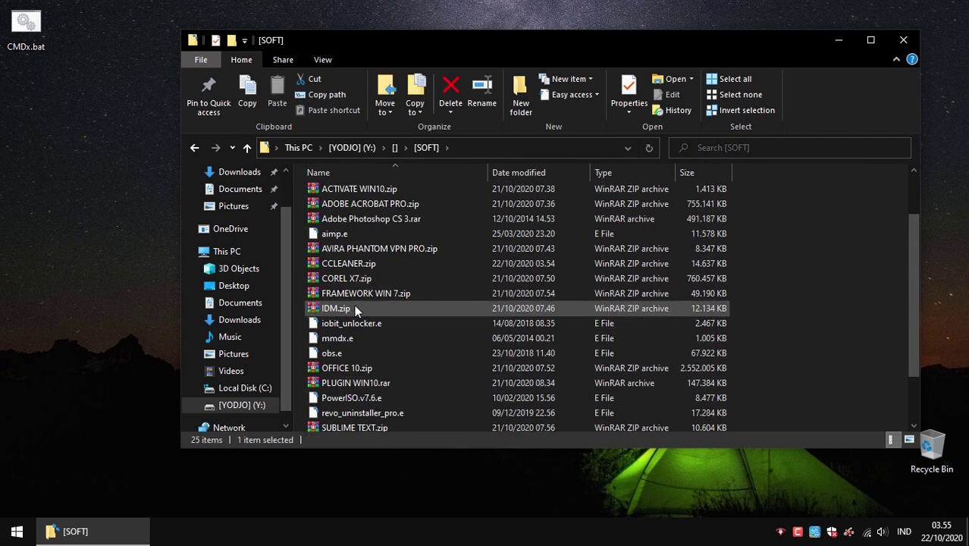
pyautogui.click(358, 255)
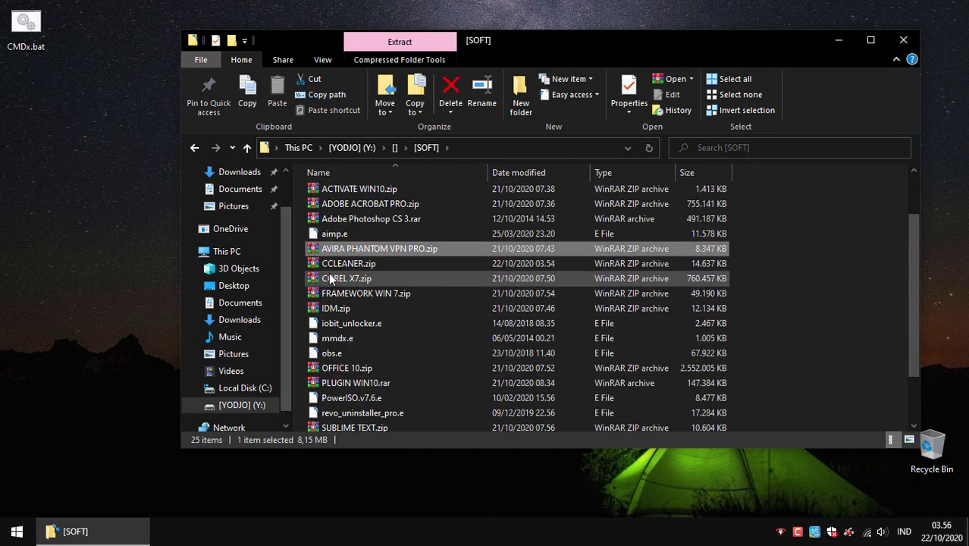
pyautogui.click(53, 343)
pyautogui.hotkey('ctrl', 'v')
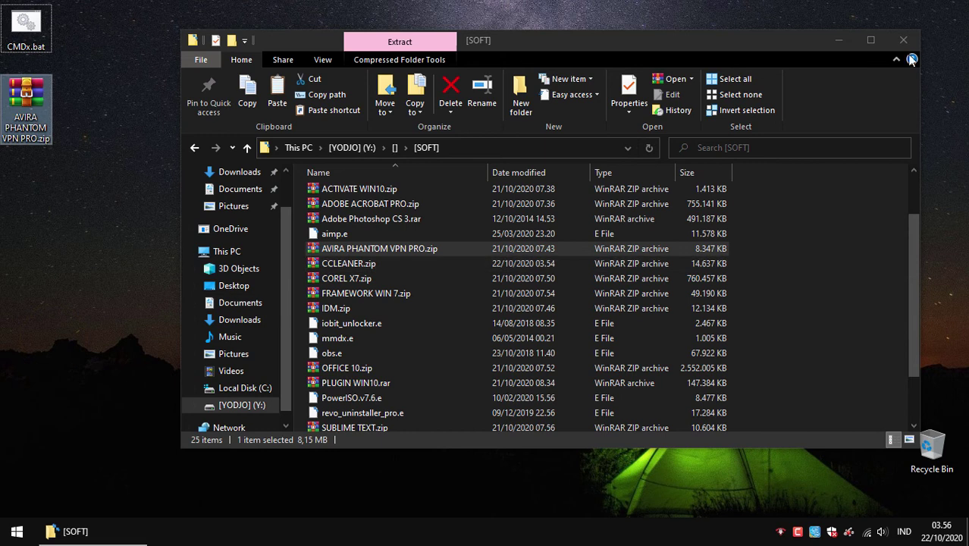
# Step: Close File Explorer and place the zip icon and CMDx.bat side by side mid-desktop
pyautogui.click(904, 40)
pyautogui.moveTo(29, 99); pyautogui.dragTo(486, 122)
pyautogui.click(656, 147)
pyautogui.click(625, 320)
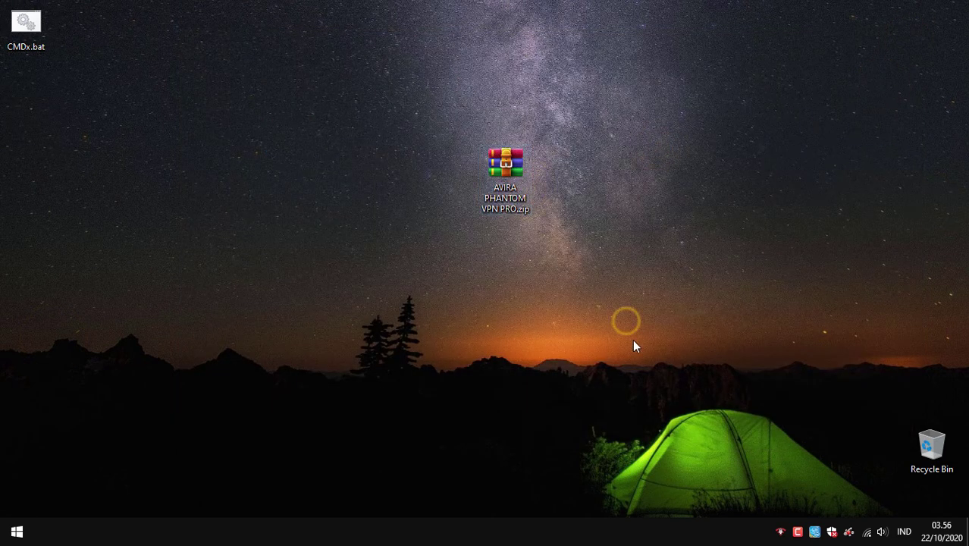
pyautogui.moveTo(677, 390); pyautogui.dragTo(457, 115)
pyautogui.moveTo(729, 307); pyautogui.dragTo(378, 93)
pyautogui.moveTo(718, 355); pyautogui.dragTo(396, 116)
pyautogui.click(763, 284)
pyautogui.moveTo(30, 24); pyautogui.dragTo(571, 169)
pyautogui.click(664, 189)
pyautogui.moveTo(612, 245); pyautogui.dragTo(410, 89)
pyautogui.click(725, 227)
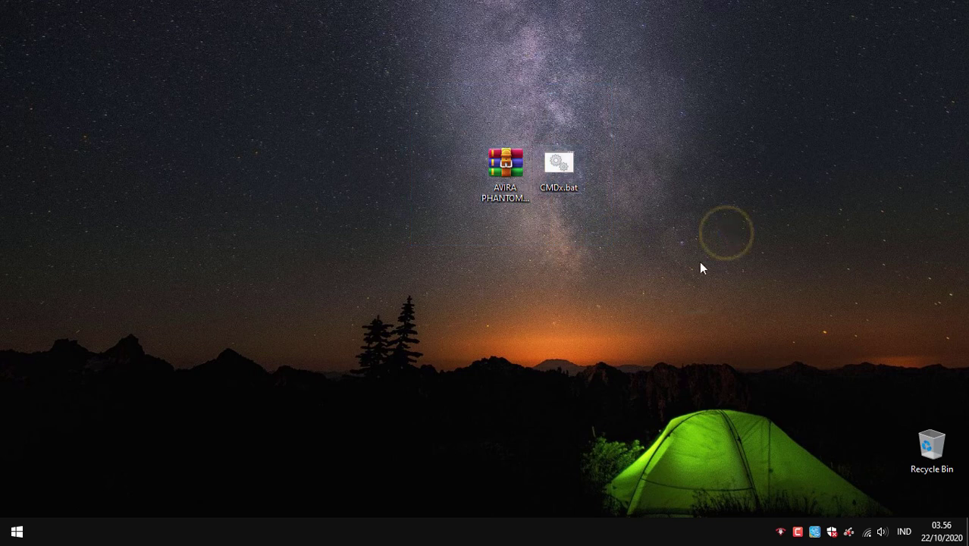
pyautogui.moveTo(698, 301); pyautogui.dragTo(552, 328)
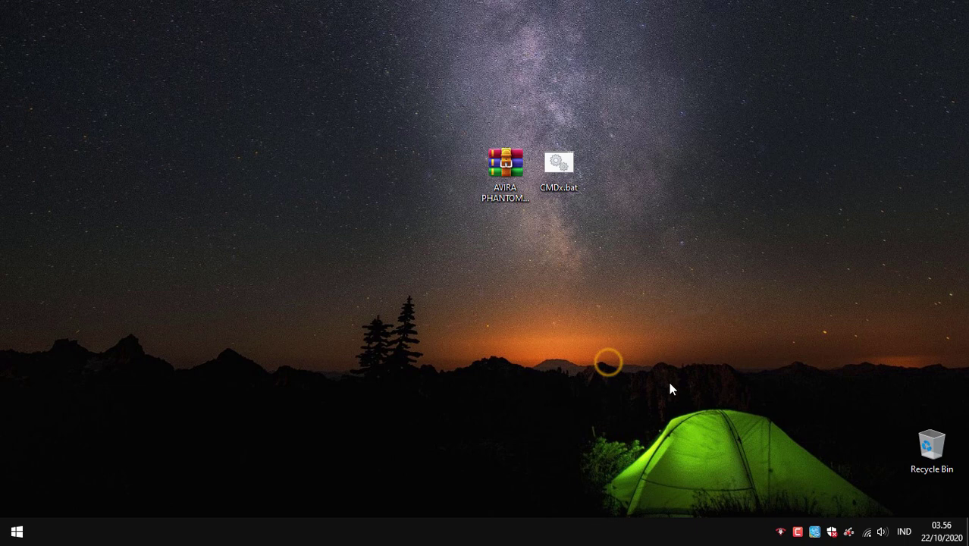
# Step: Close the Avira VPN window and run CMDx.bat as administrator
pyautogui.click(781, 531)
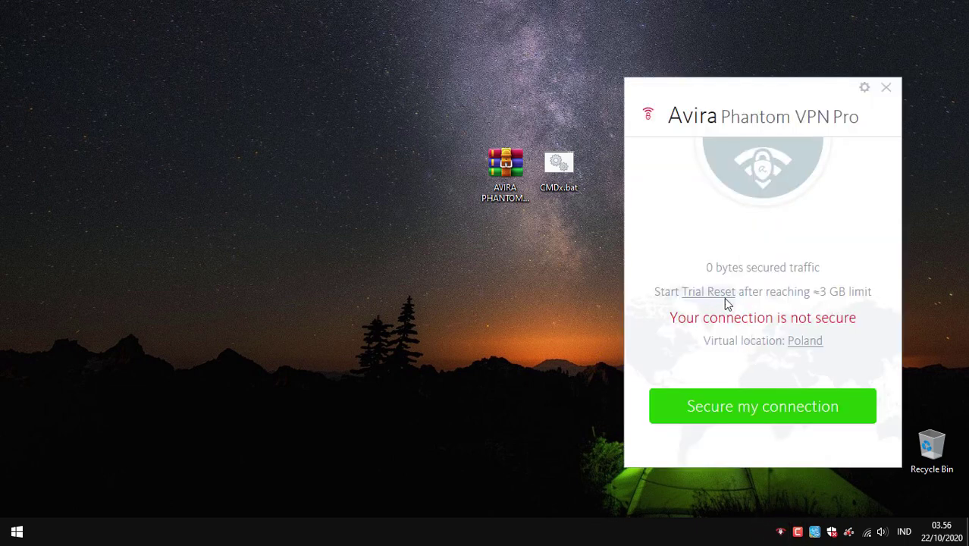
pyautogui.click(889, 94)
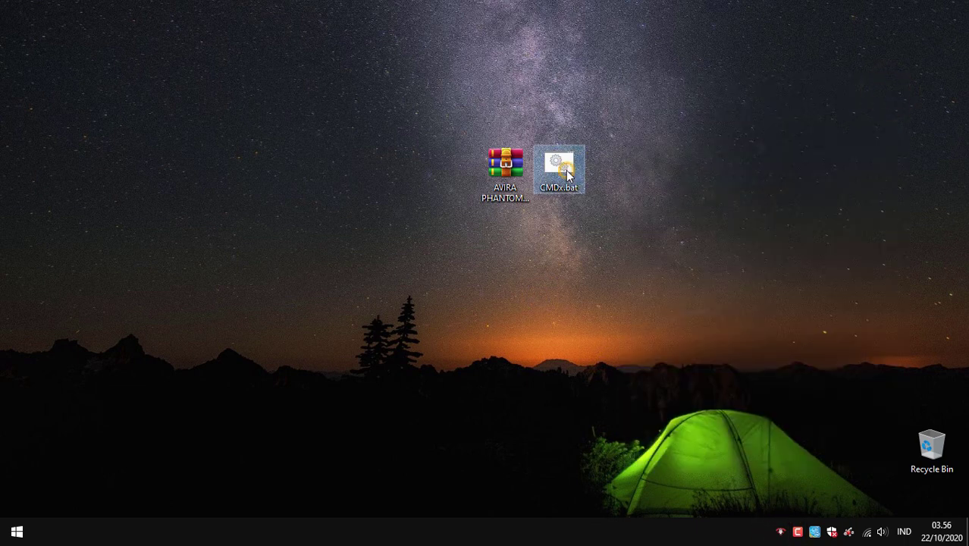
pyautogui.rightClick(565, 170)
pyautogui.click(608, 204)
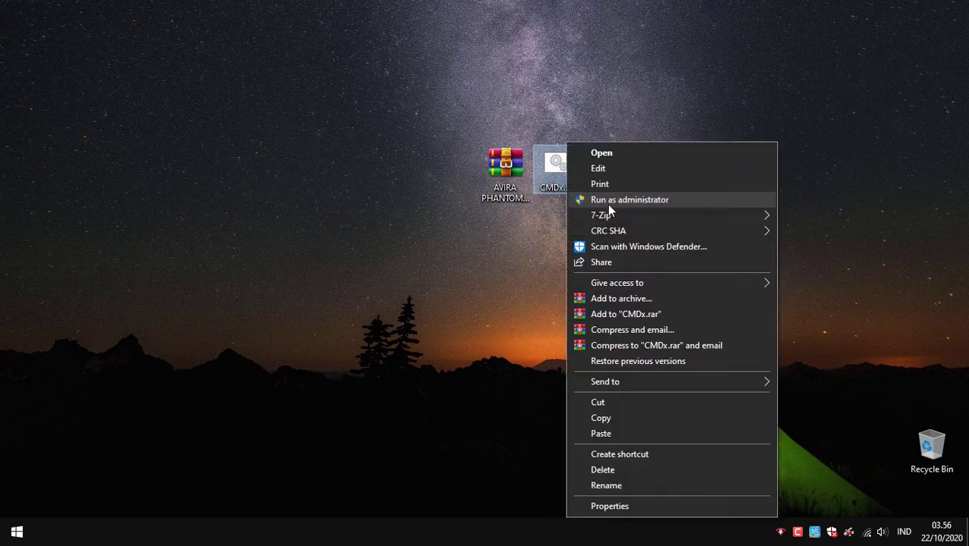
pyautogui.click(608, 204)
# Step: Choose option 1, Network Cleaner, to flush the DNS cache, then close the console
pyautogui.press('Return')
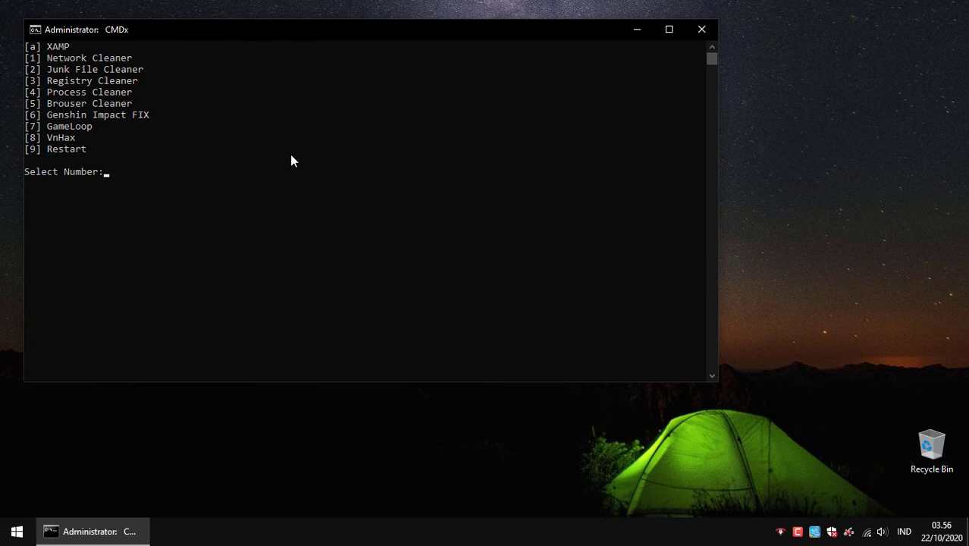
pyautogui.moveTo(124, 59); pyautogui.dragTo(57, 59)
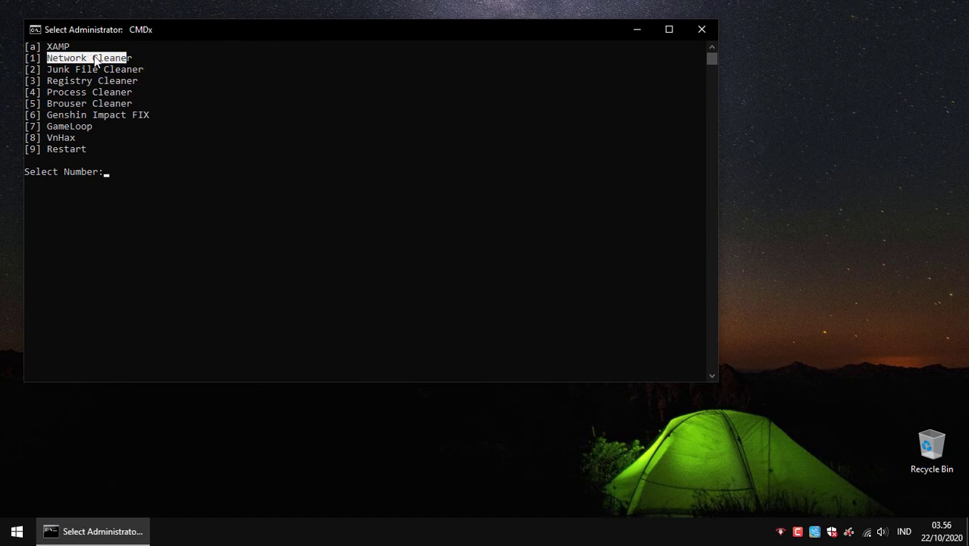
pyautogui.rightClick(115, 169)
pyautogui.write('1')
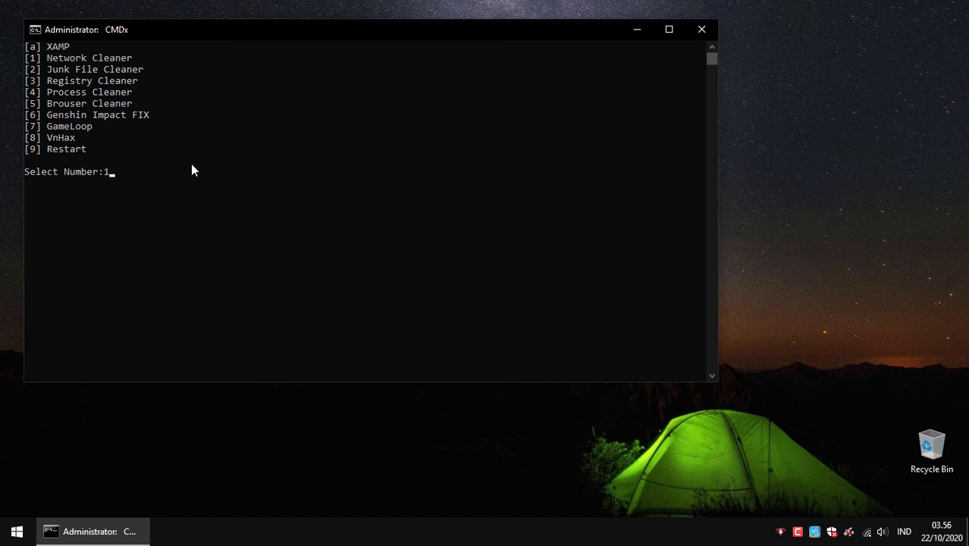
pyautogui.press('Return')
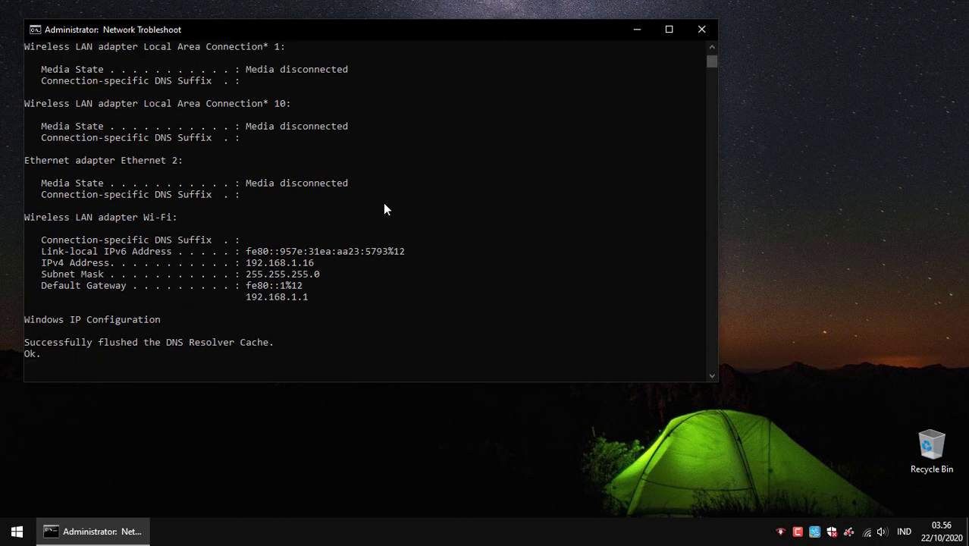
pyautogui.click(701, 29)
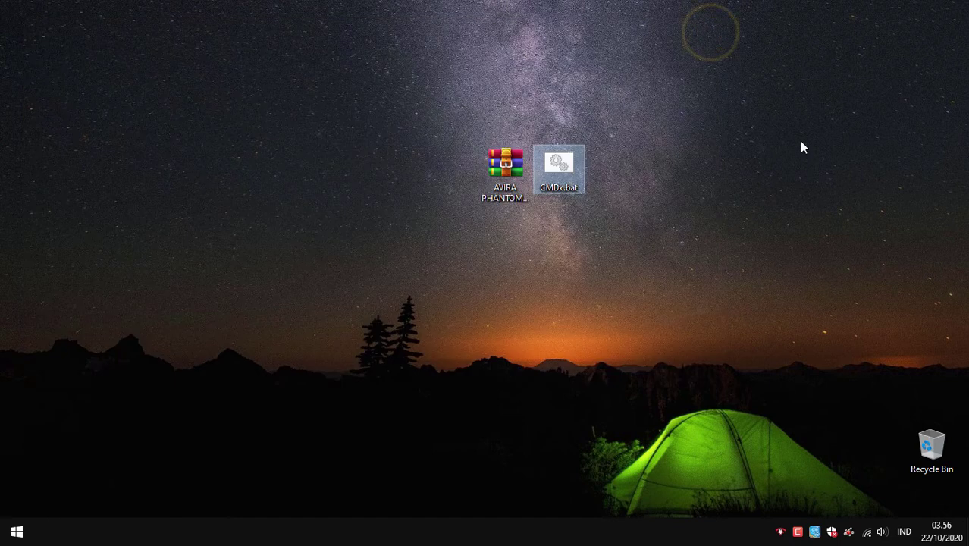
# Step: Connect Avira Phantom VPN through the Poland virtual location and close its window
pyautogui.click(516, 173)
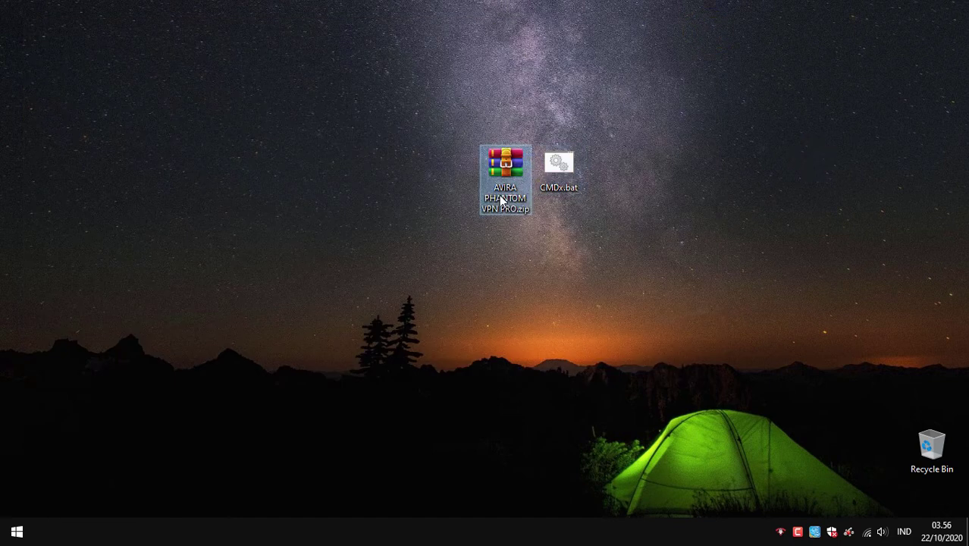
pyautogui.click(782, 532)
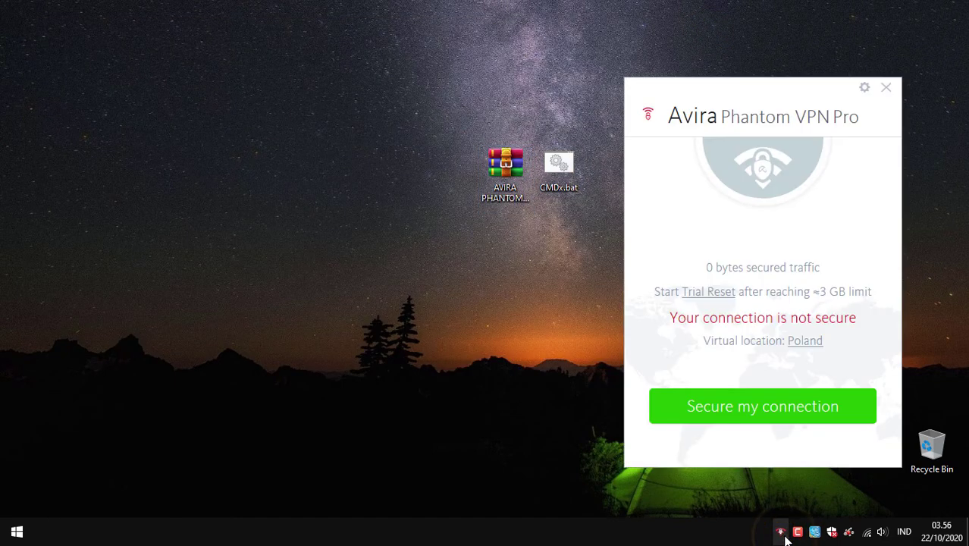
pyautogui.click(810, 343)
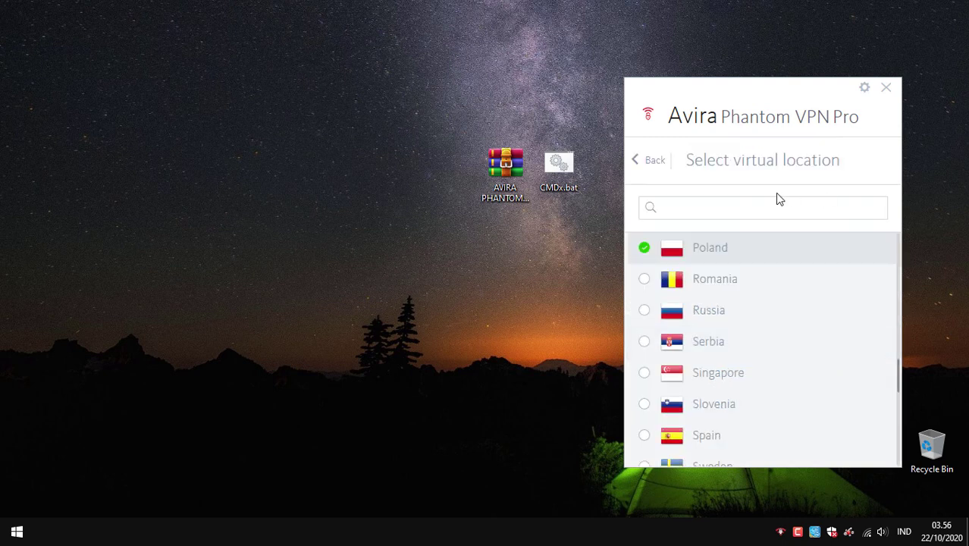
pyautogui.click(756, 206)
pyautogui.scroll(1, 761, 303)
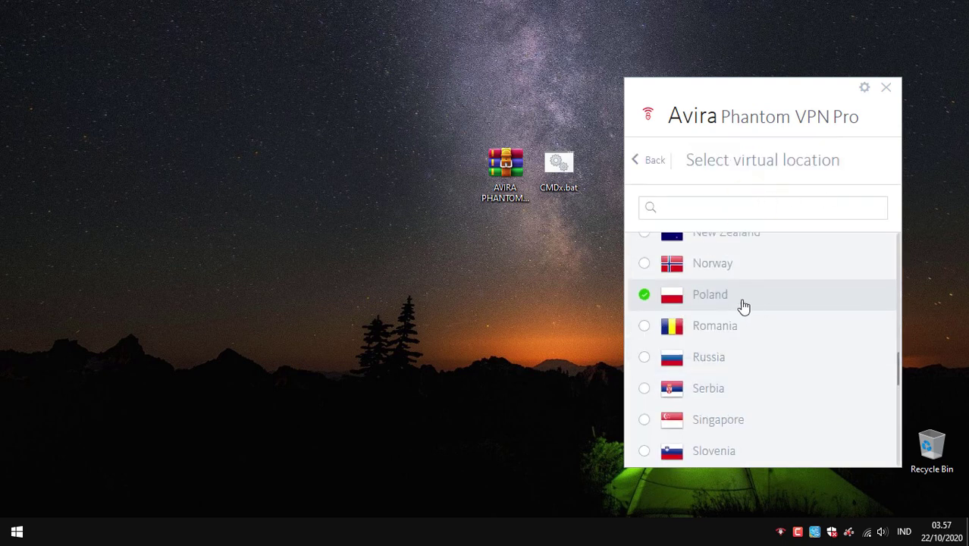
pyautogui.scroll(1, 744, 306)
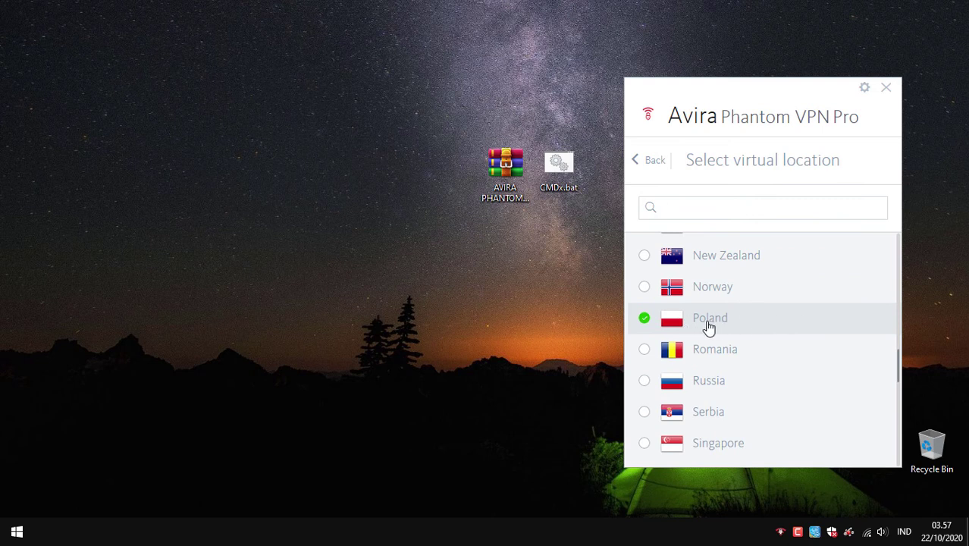
pyautogui.click(709, 323)
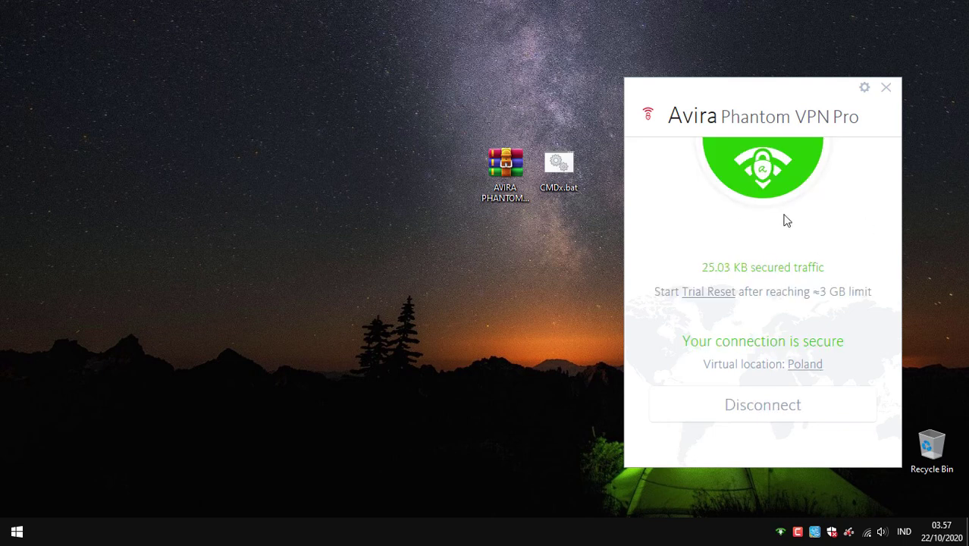
pyautogui.click(885, 87)
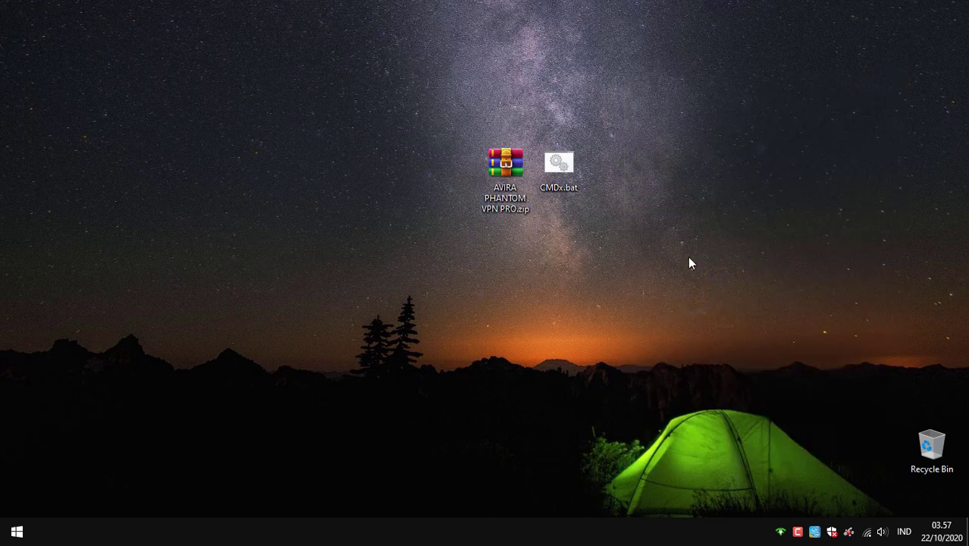
# Step: Launch Google Chrome from Start and go to freenom.com
pyautogui.click(17, 532)
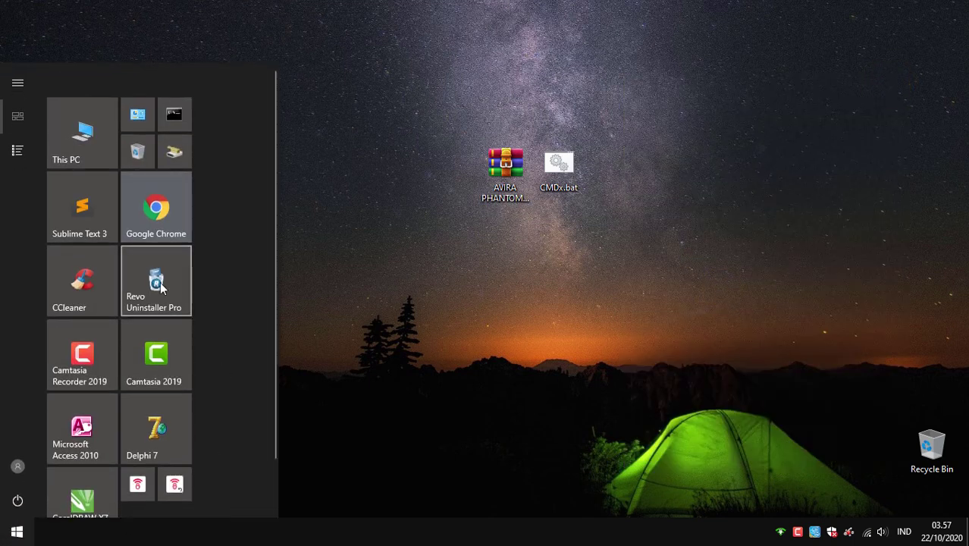
pyautogui.click(157, 209)
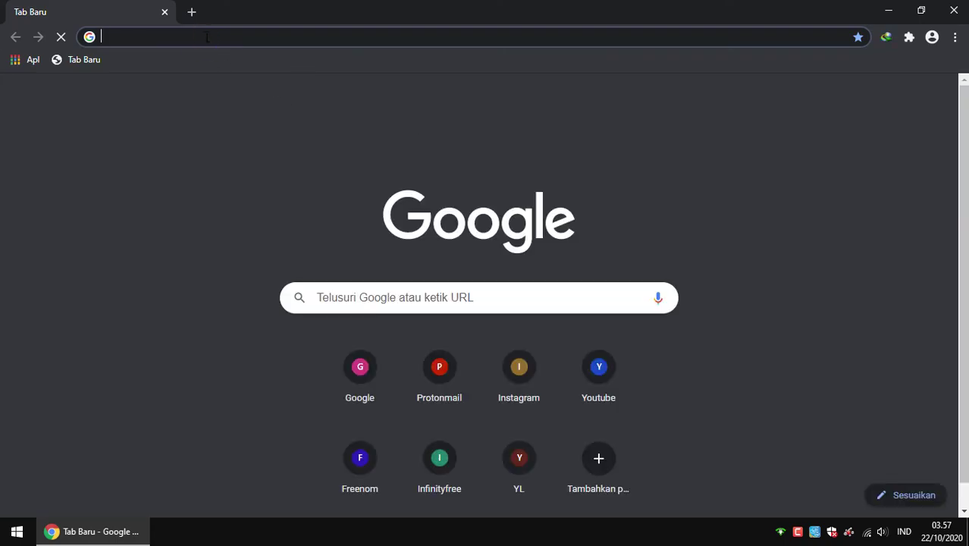
pyautogui.write('freenom')
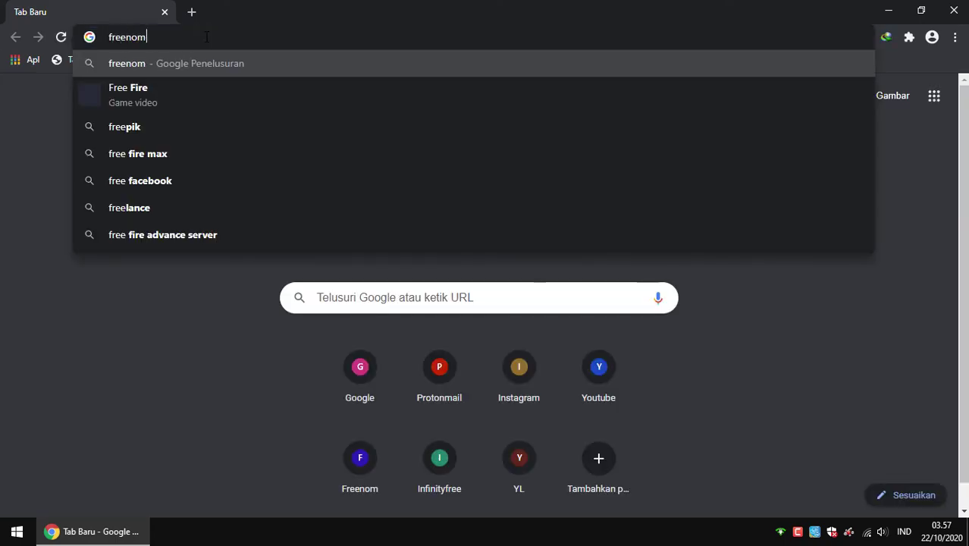
pyautogui.write('.com')
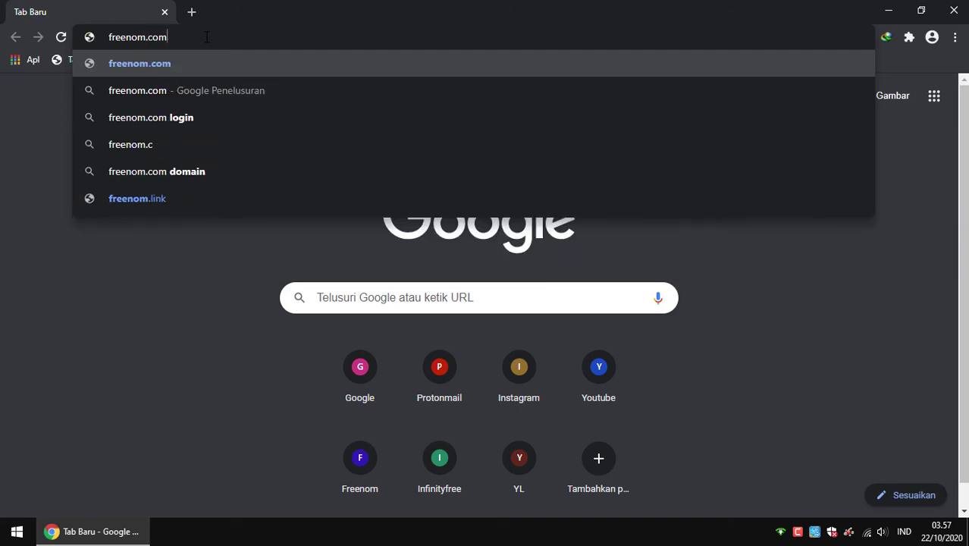
pyautogui.press('Return')
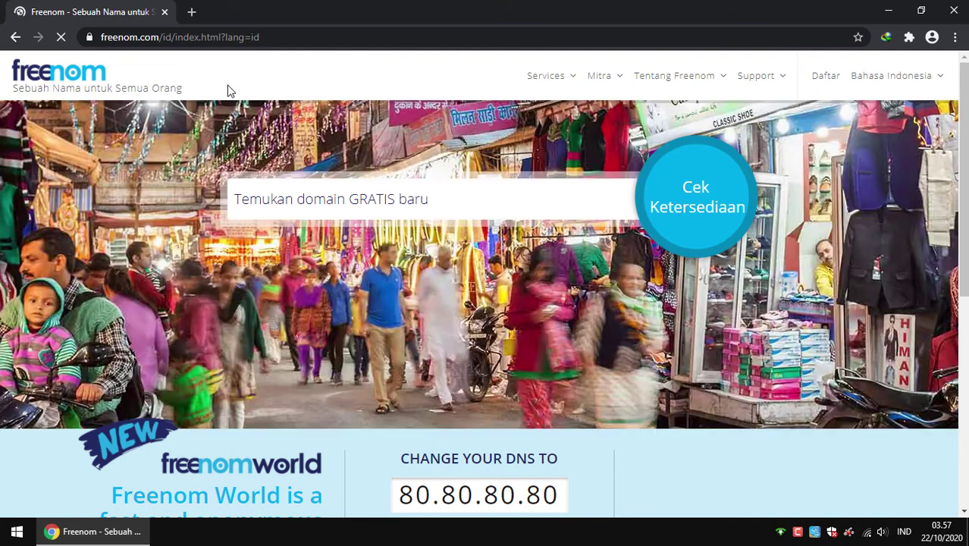
# Step: Go to Freenom's login page and sign in with the account e-mail and password
pyautogui.click(329, 201)
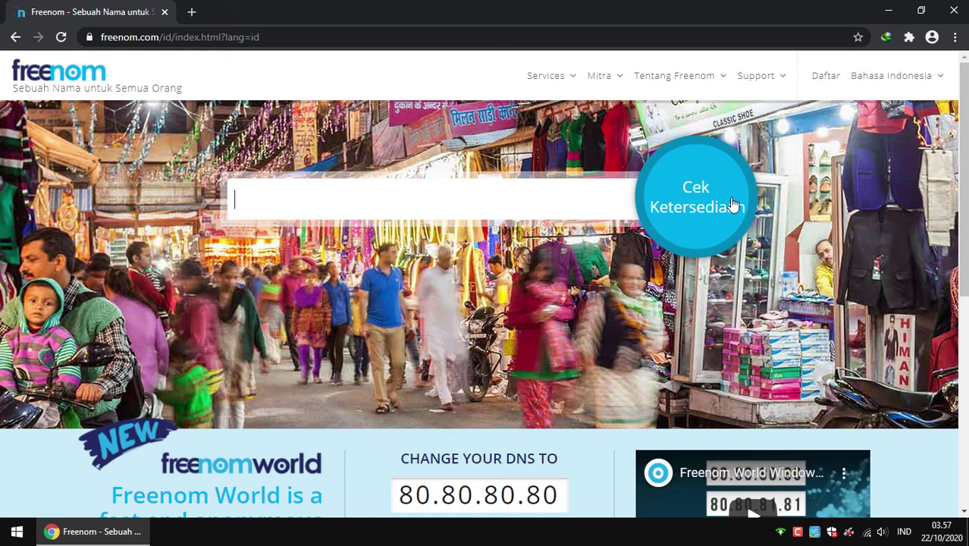
pyautogui.click(825, 76)
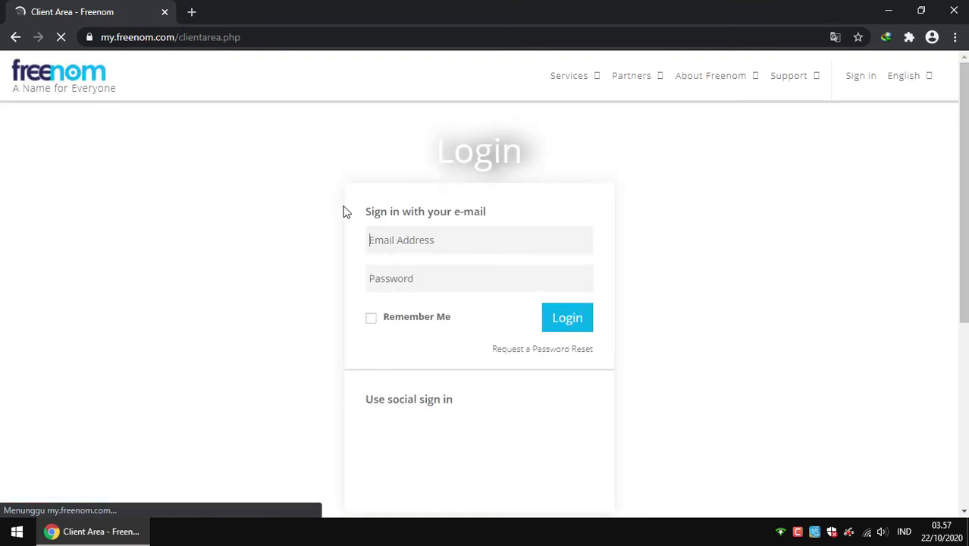
pyautogui.scroll(-1, 212, 224)
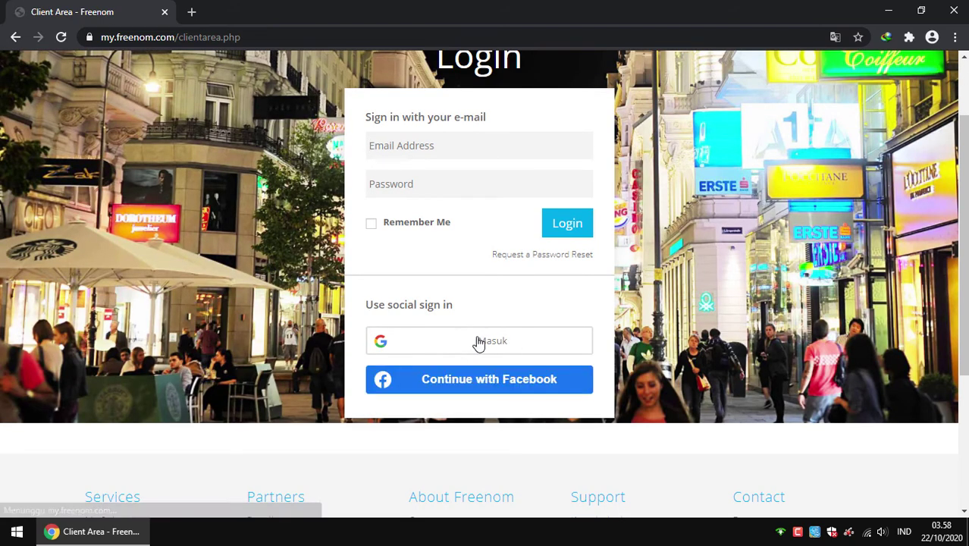
pyautogui.click(421, 145)
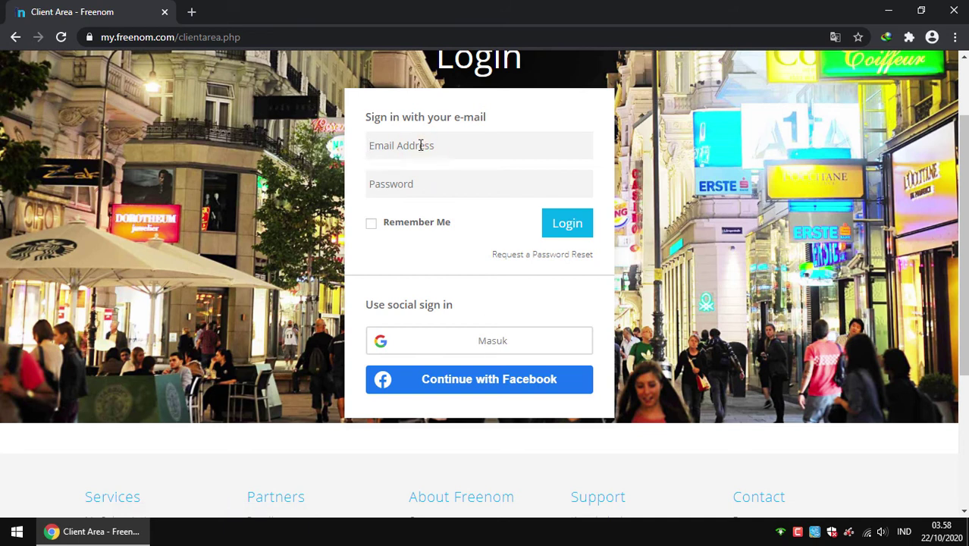
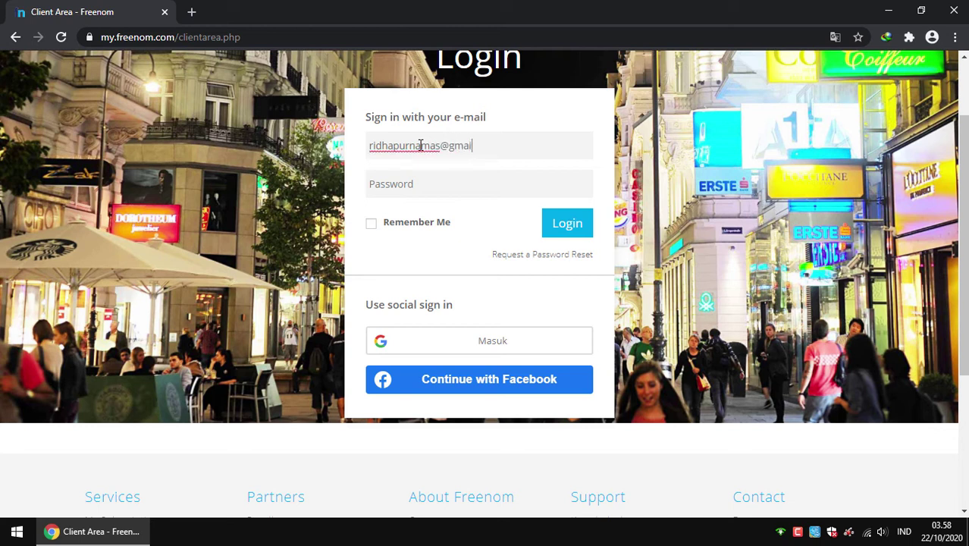
pyautogui.press('Tab')
pyautogui.write('••')
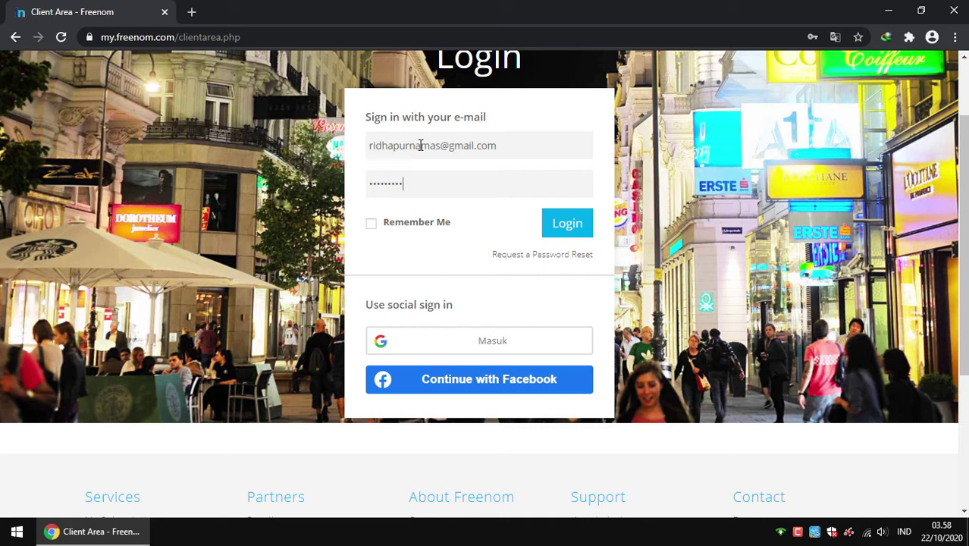
pyautogui.press('Return')
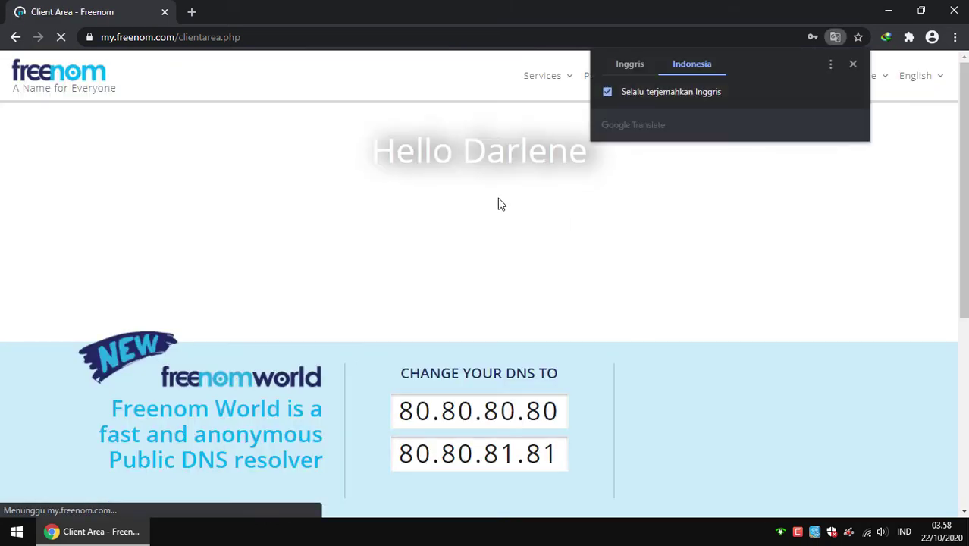
# Step: Translate My Domains into Indonesian, decline saving the password, and choose Jasa > Daftarkan Domain Baru
pyautogui.click(853, 64)
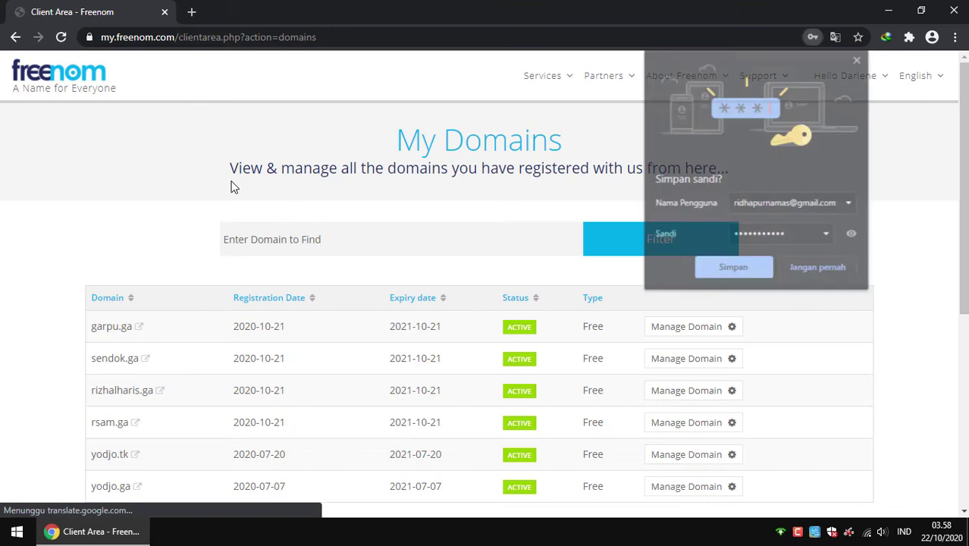
pyautogui.scroll(-1, 603, 230)
pyautogui.click(809, 268)
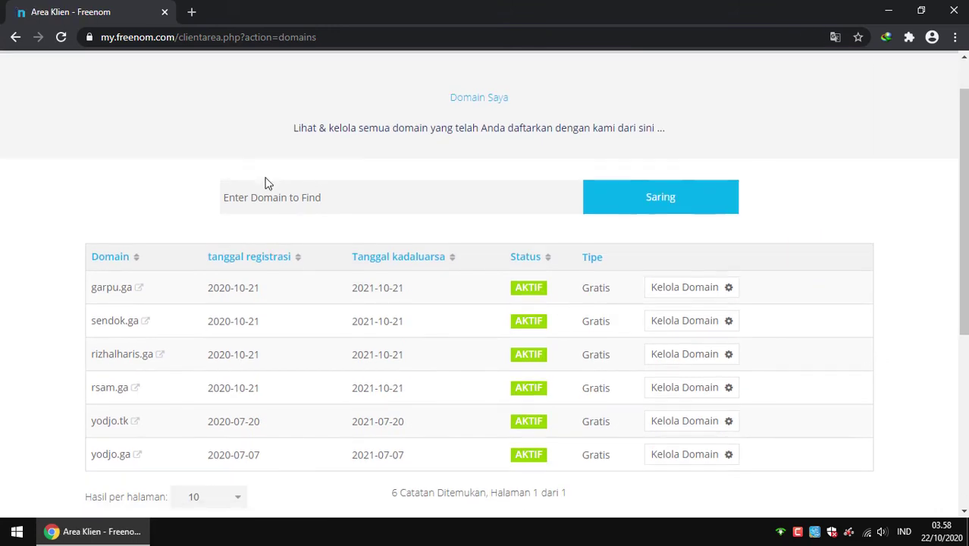
pyautogui.scroll(-1, 271, 183)
pyautogui.scroll(-1, 271, 183)
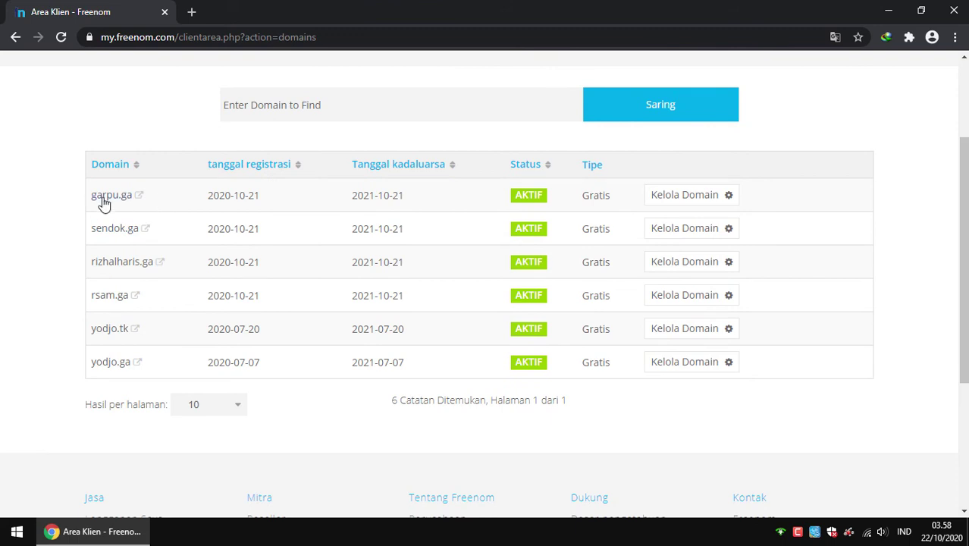
pyautogui.scroll(3, 215, 197)
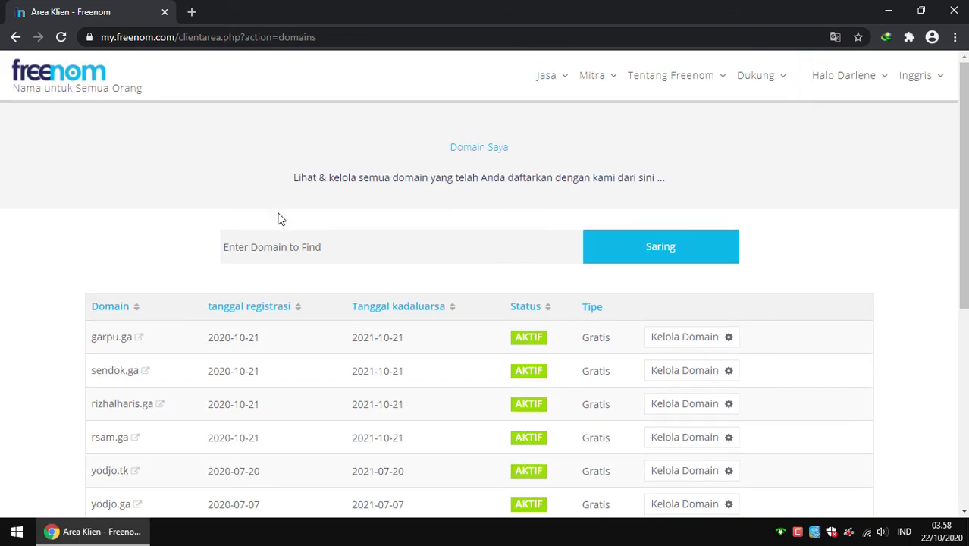
pyautogui.scroll(-3, 199, 250)
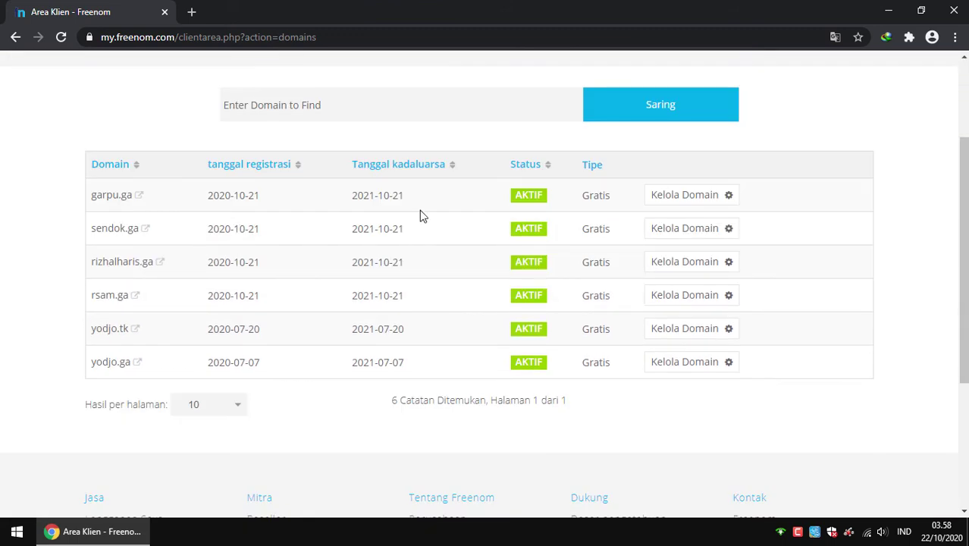
pyautogui.scroll(2, 312, 191)
pyautogui.scroll(1, 312, 191)
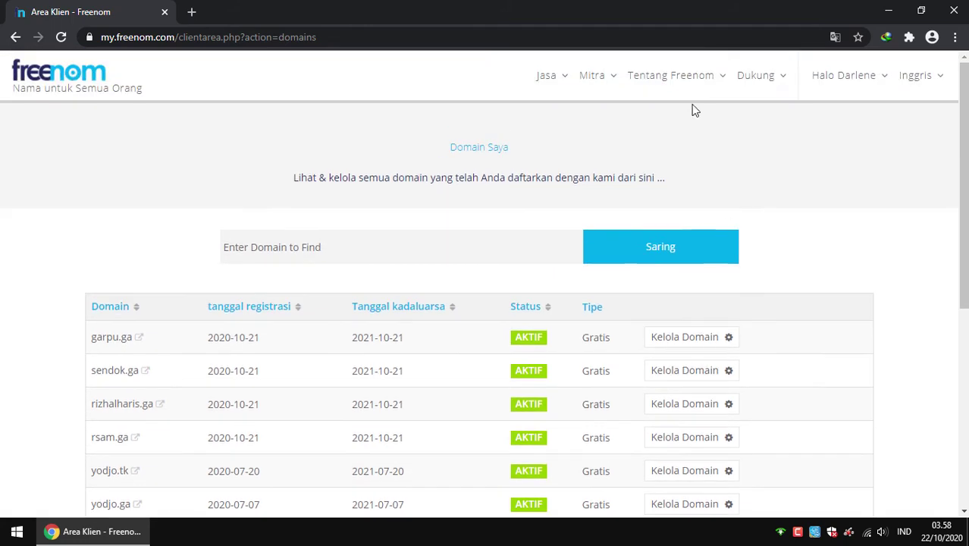
pyautogui.moveTo(544, 82)
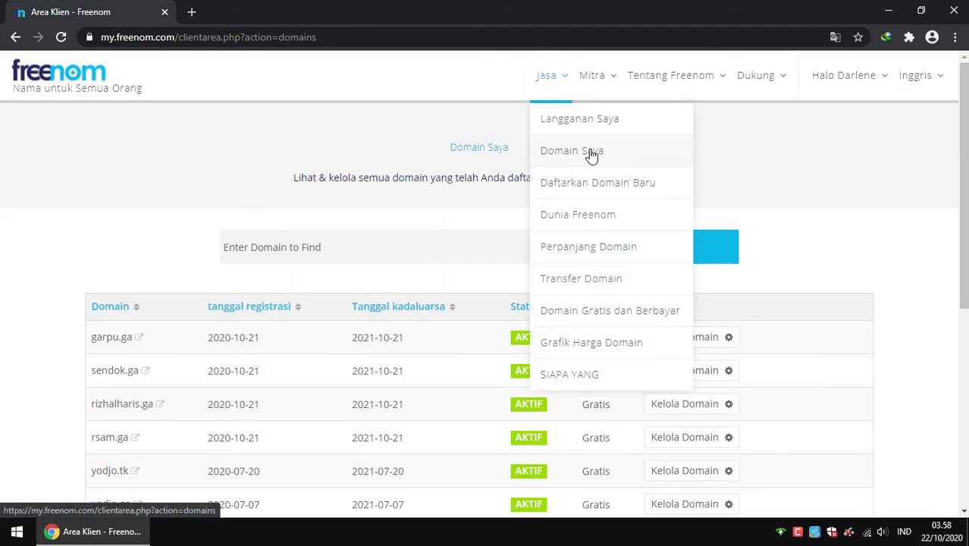
pyautogui.click(598, 183)
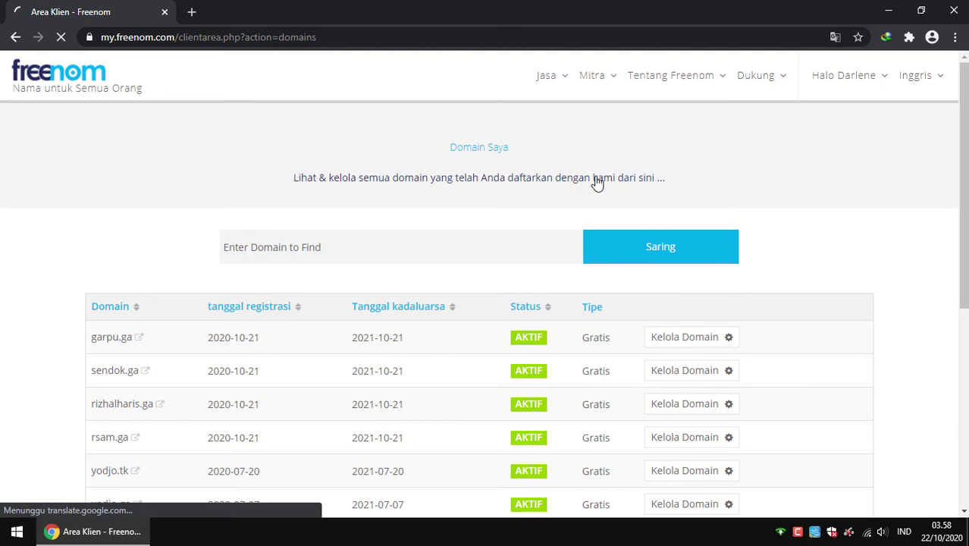
# Step: Enter rsamudera.ga in the domain search and open Jasa > Domain Saya in a new tab
pyautogui.scroll(-1, 575, 194)
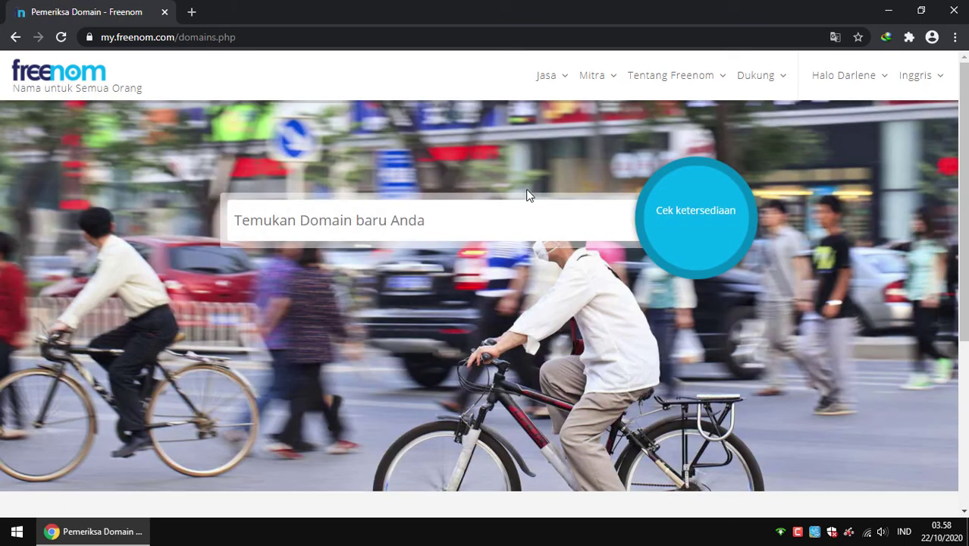
pyautogui.click(459, 216)
pyautogui.write('rsamudera.ga')
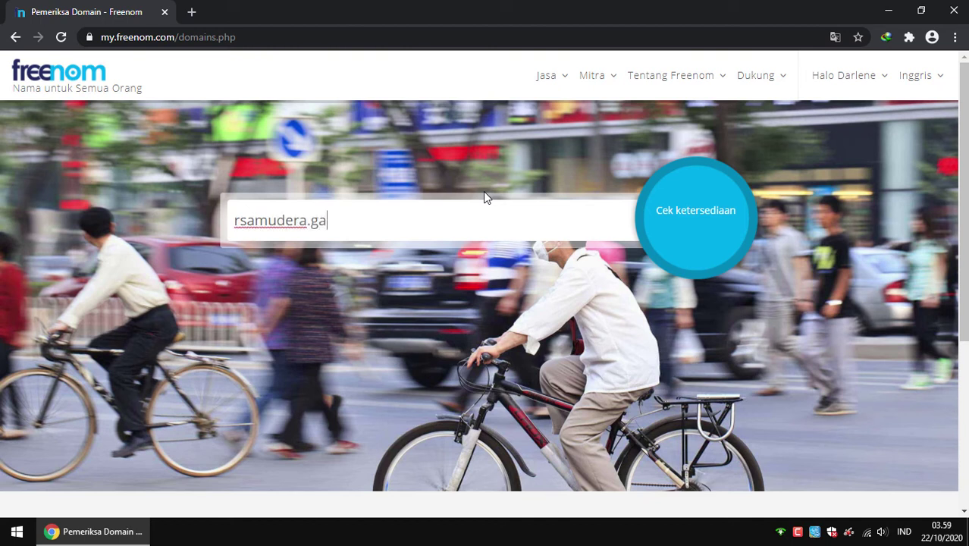
pyautogui.moveTo(546, 91)
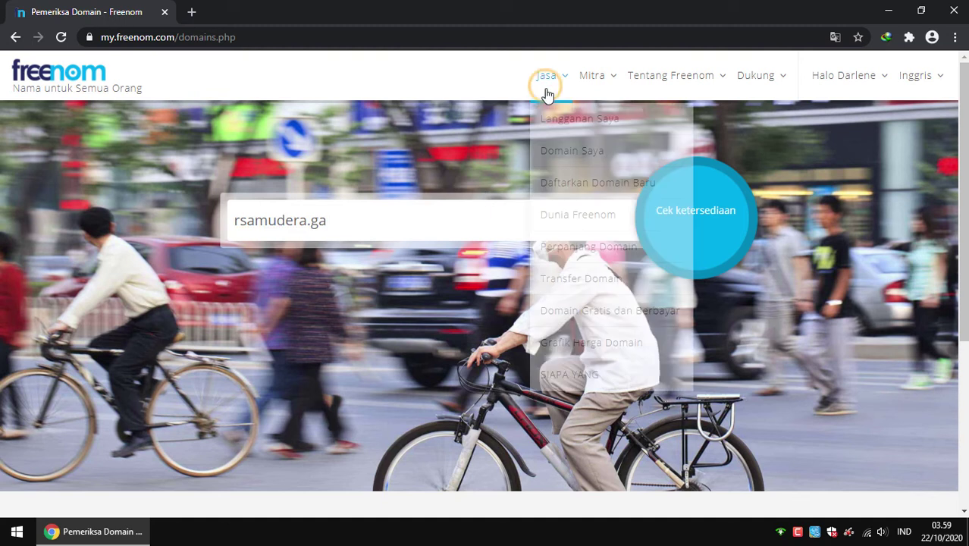
pyautogui.click(553, 165)
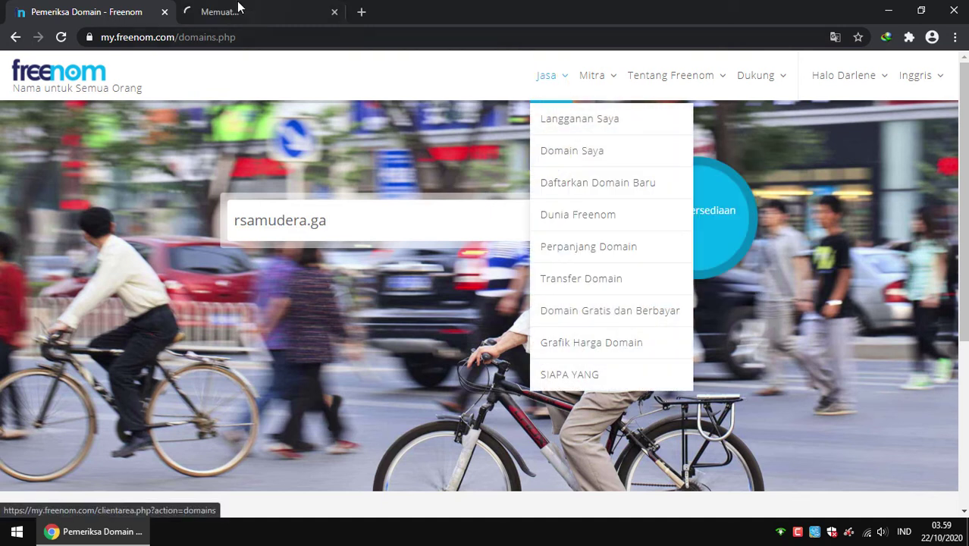
pyautogui.click(258, 12)
pyautogui.scroll(-2, 228, 220)
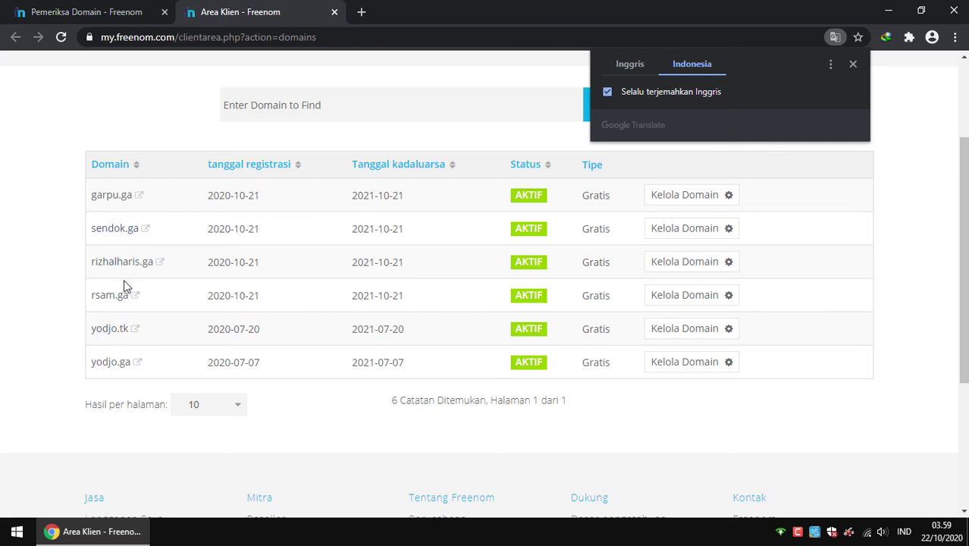
pyautogui.click(154, 6)
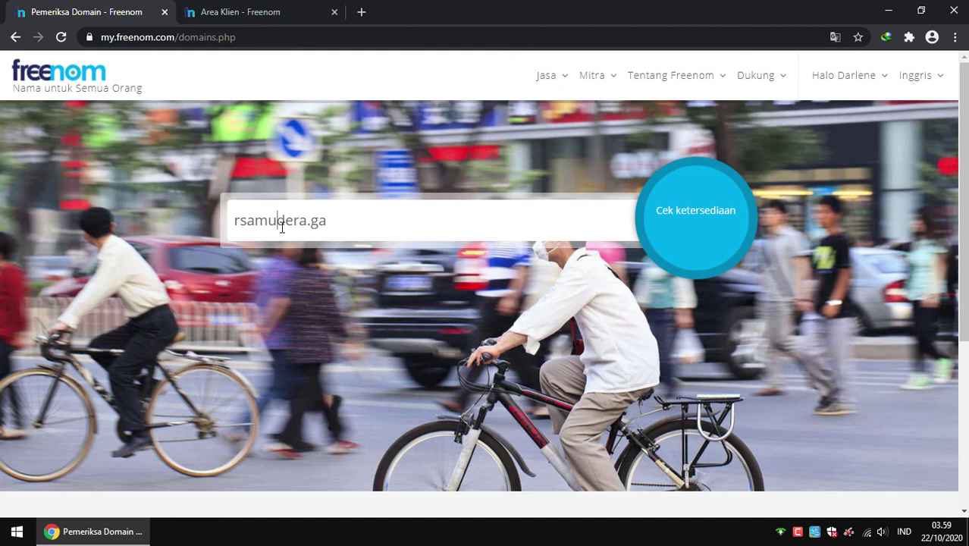
# Step: Shorten the search to rsamud.ga, compare with the domain list, then reload the checker page
pyautogui.moveTo(286, 222); pyautogui.dragTo(306, 221)
pyautogui.press('BackSpace')
pyautogui.click(189, 9)
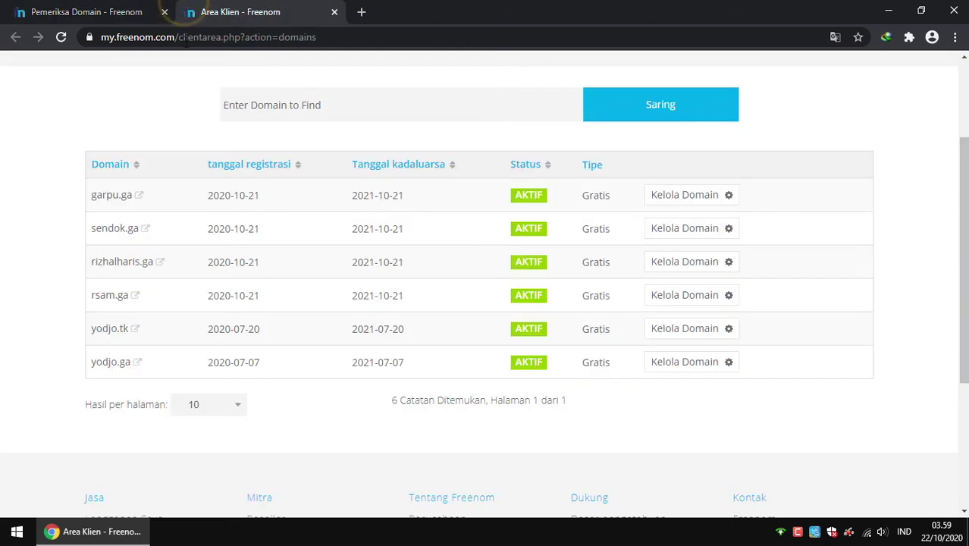
pyautogui.click(107, 7)
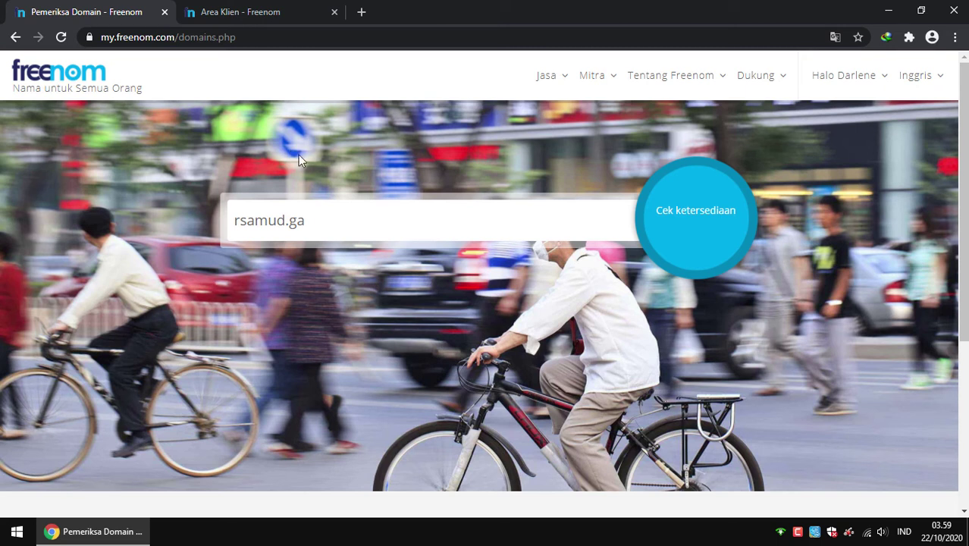
pyautogui.click(484, 217)
pyautogui.hotkey('ctrl', 'a')
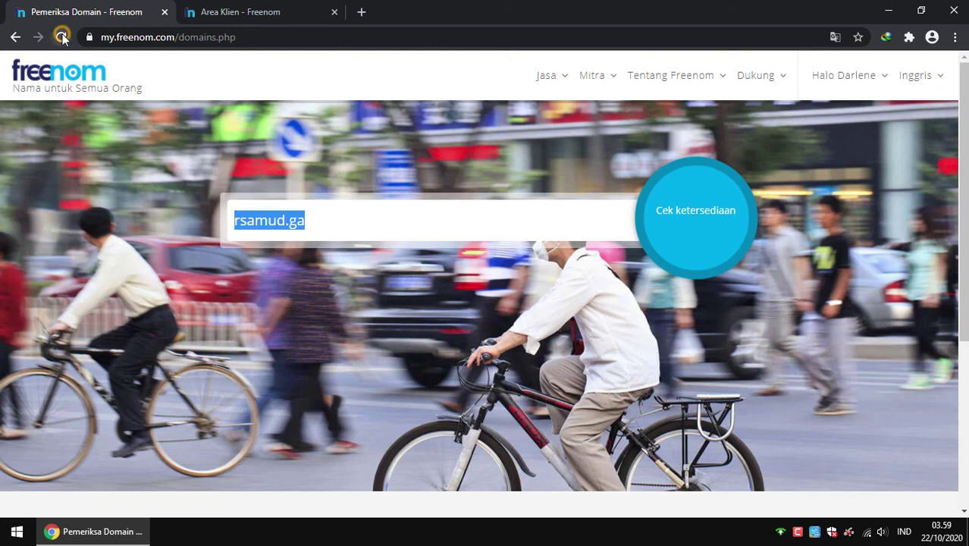
pyautogui.click(63, 37)
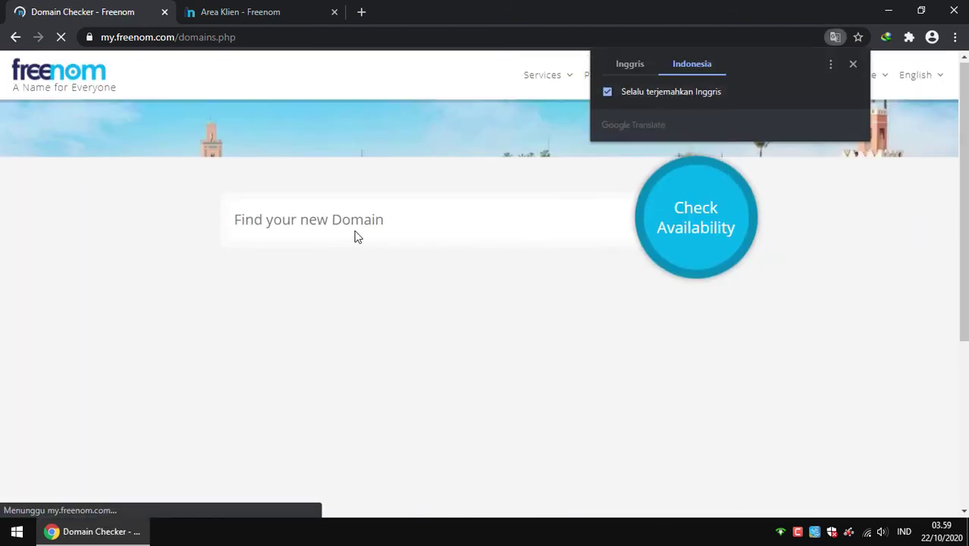
# Step: Search for rsamud.ga, confirm it is available, and check it out into the cart
pyautogui.click(296, 225)
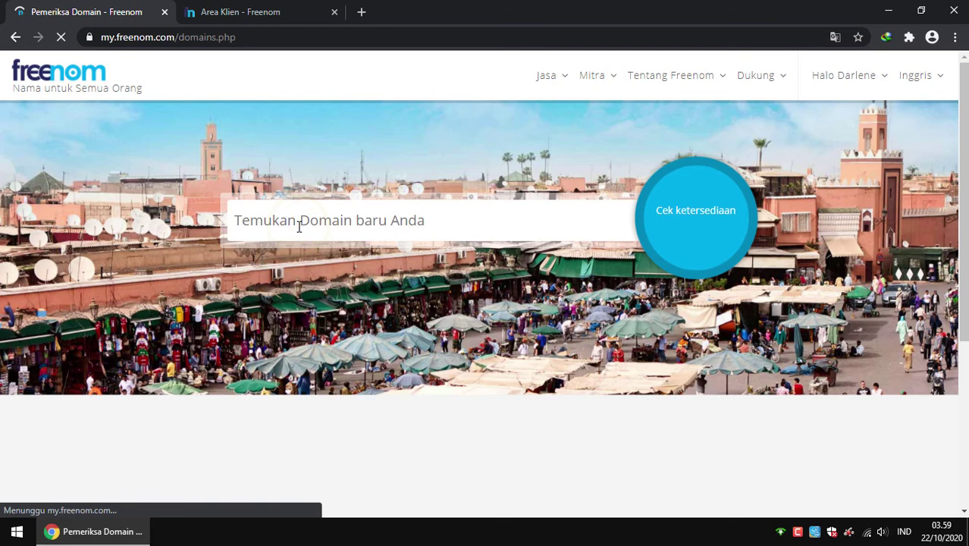
pyautogui.write('rsa')
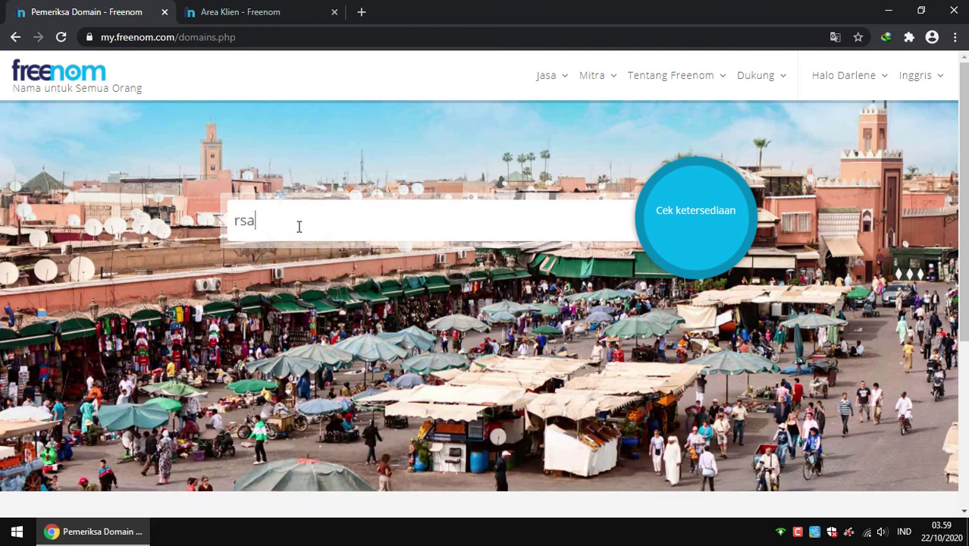
pyautogui.write('mud.ga')
pyautogui.click(695, 228)
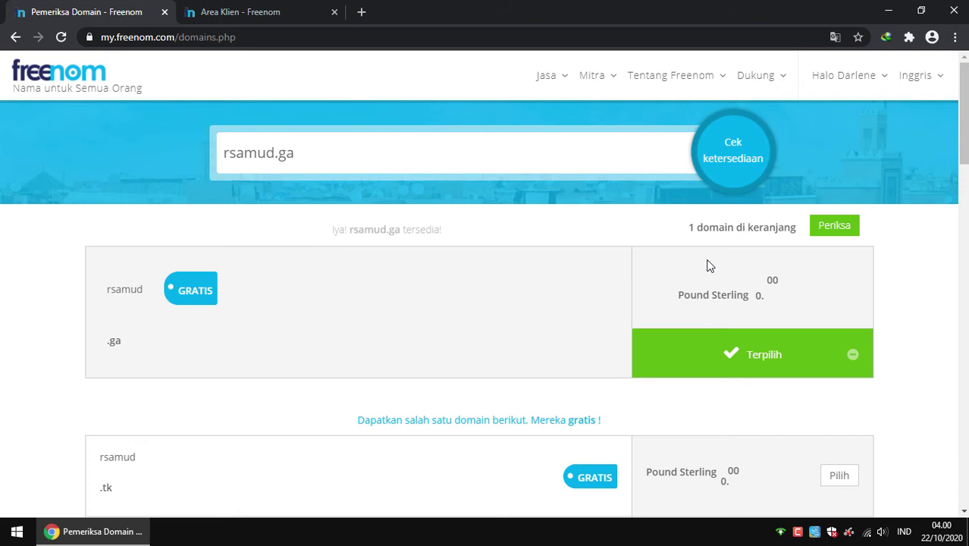
pyautogui.scroll(-5, 554, 309)
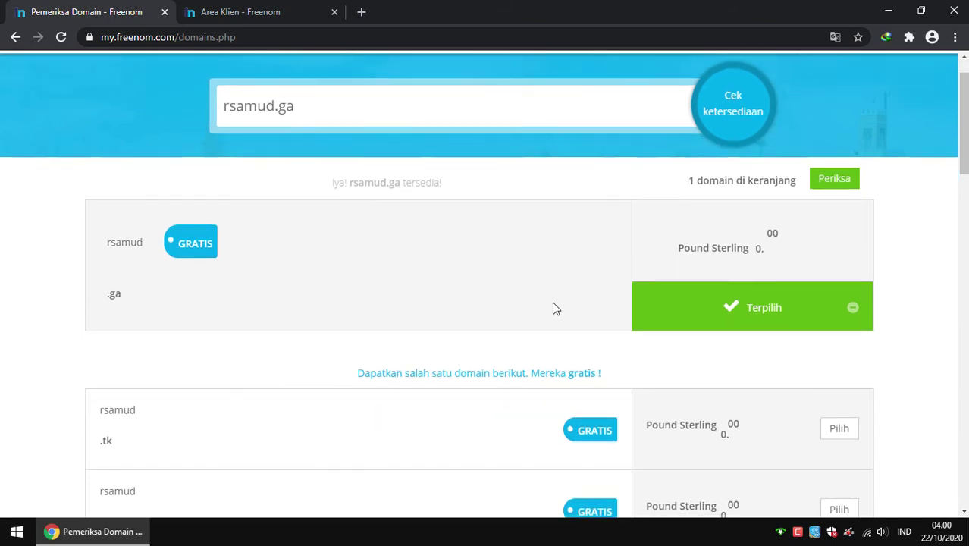
pyautogui.scroll(5, 538, 290)
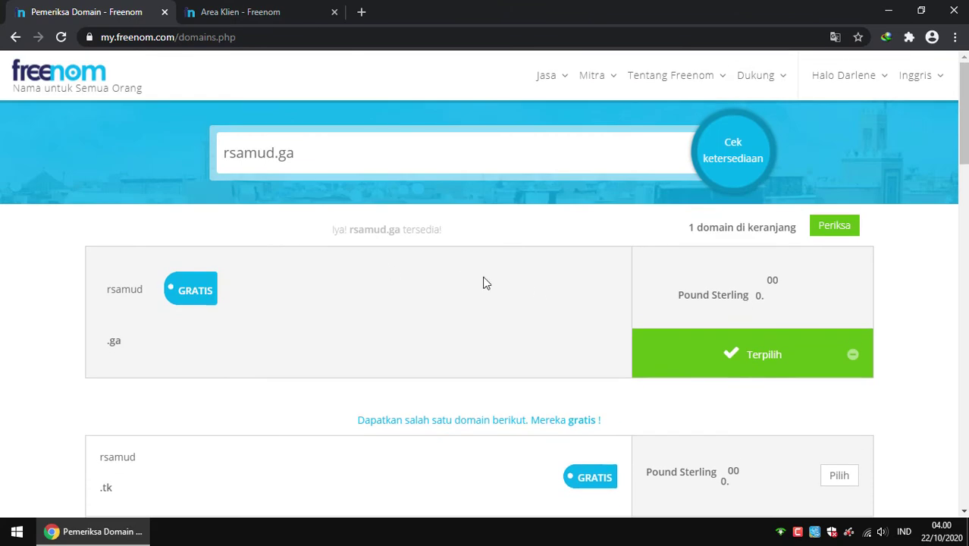
pyautogui.click(839, 234)
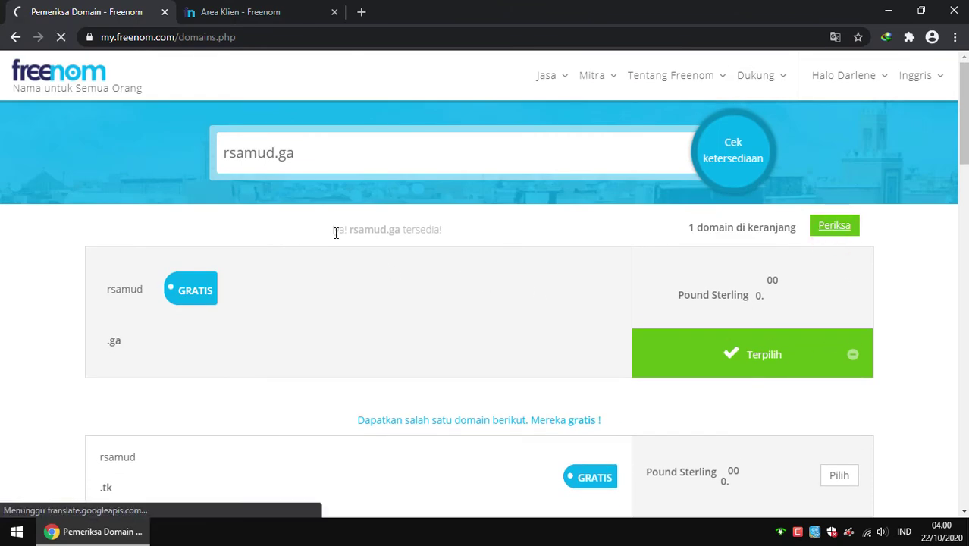
pyautogui.moveTo(349, 229); pyautogui.dragTo(406, 234)
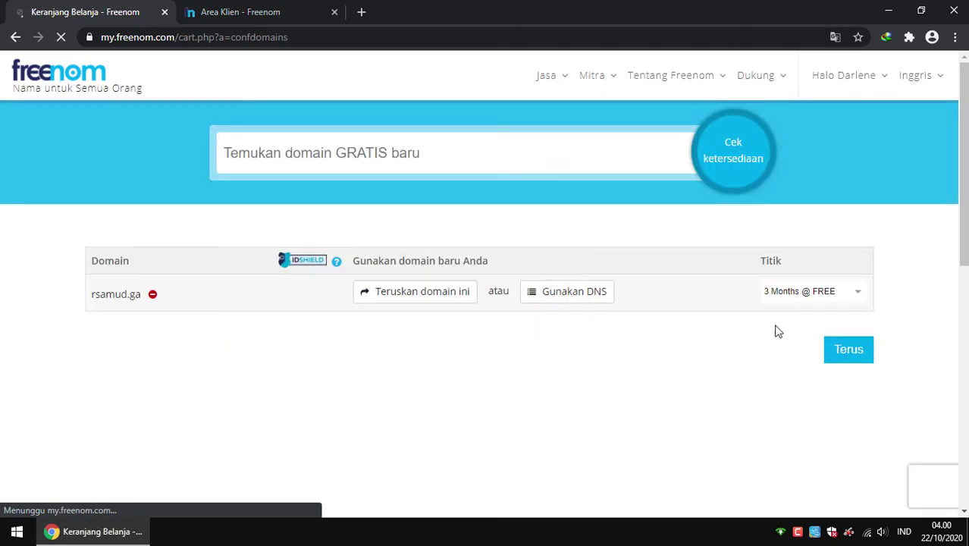
# Step: Set rsamud.ga's registration period to 12 Months @ FREE and continue to checkout
pyautogui.click(813, 295)
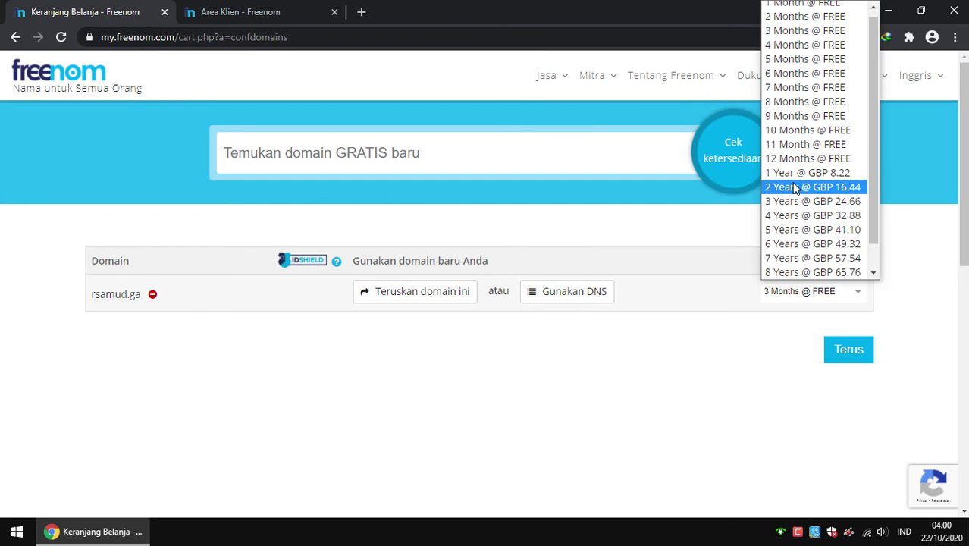
pyautogui.click(800, 159)
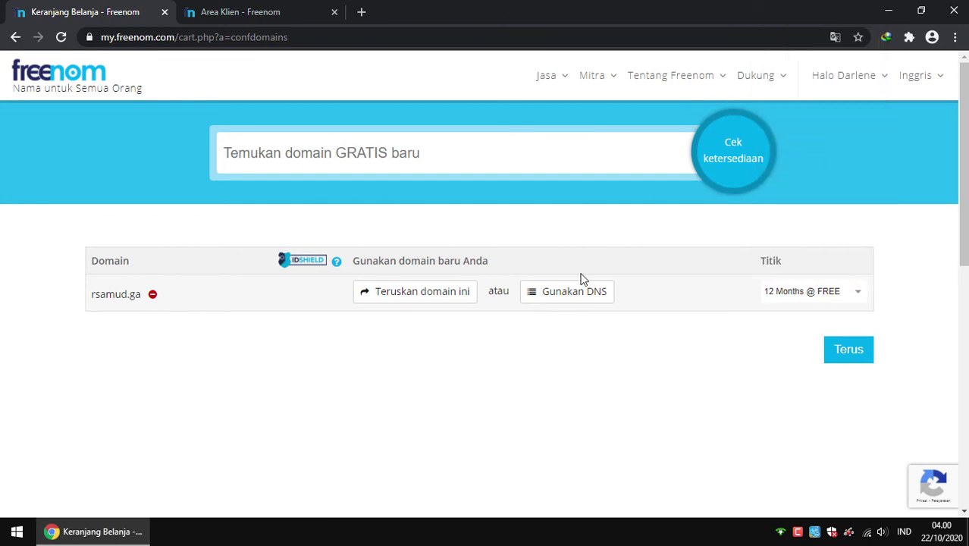
pyautogui.moveTo(144, 296); pyautogui.dragTo(91, 294)
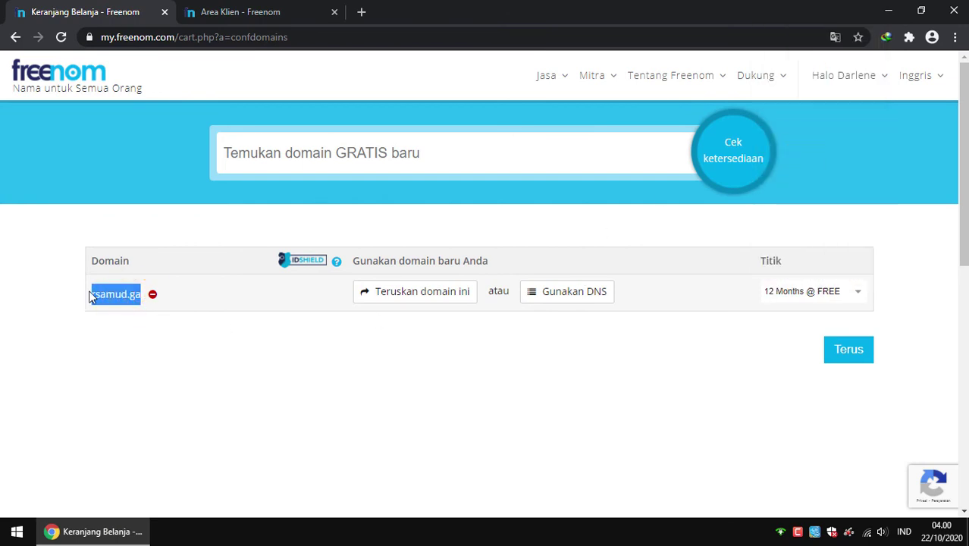
pyautogui.click(148, 359)
pyautogui.click(861, 358)
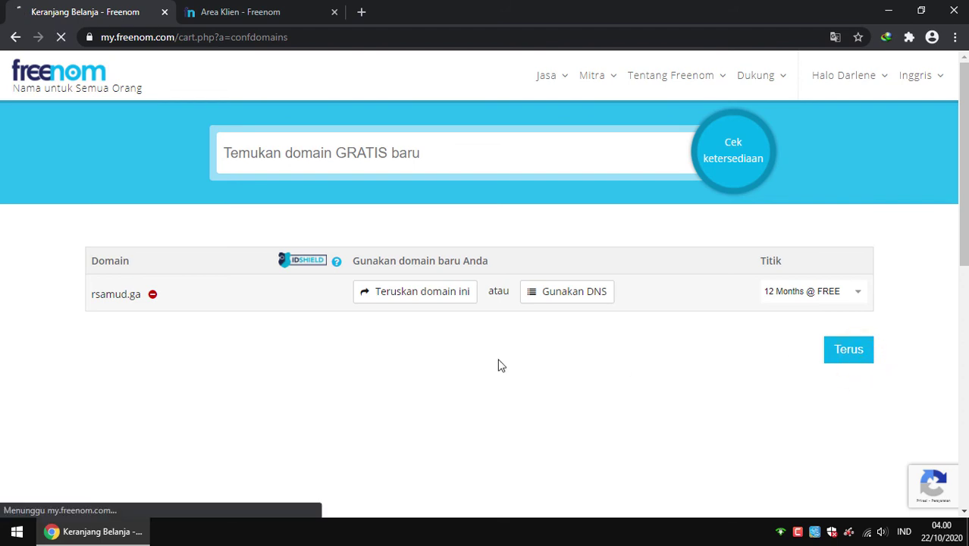
# Step: Accept the terms and complete the £0.00GBP order for rsamud.ga
pyautogui.click(250, 11)
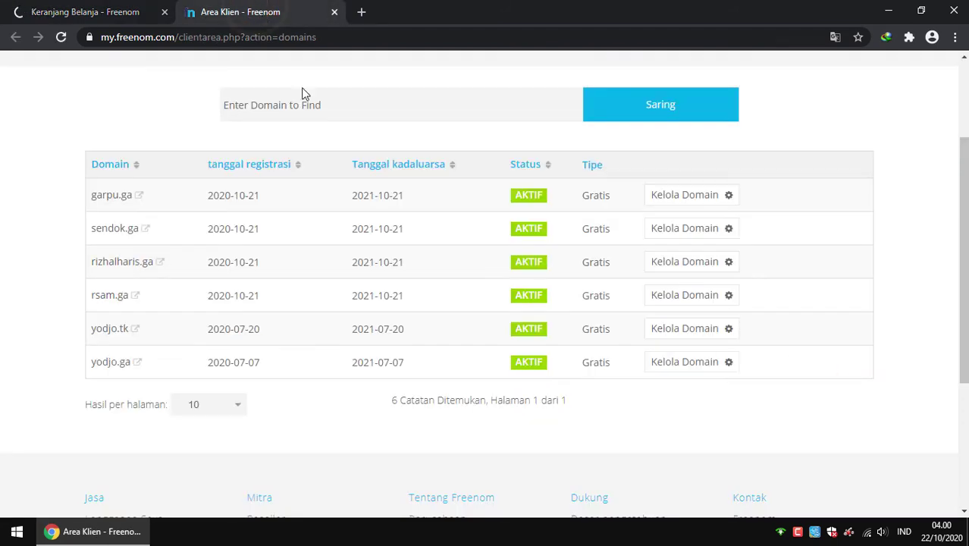
pyautogui.click(72, 13)
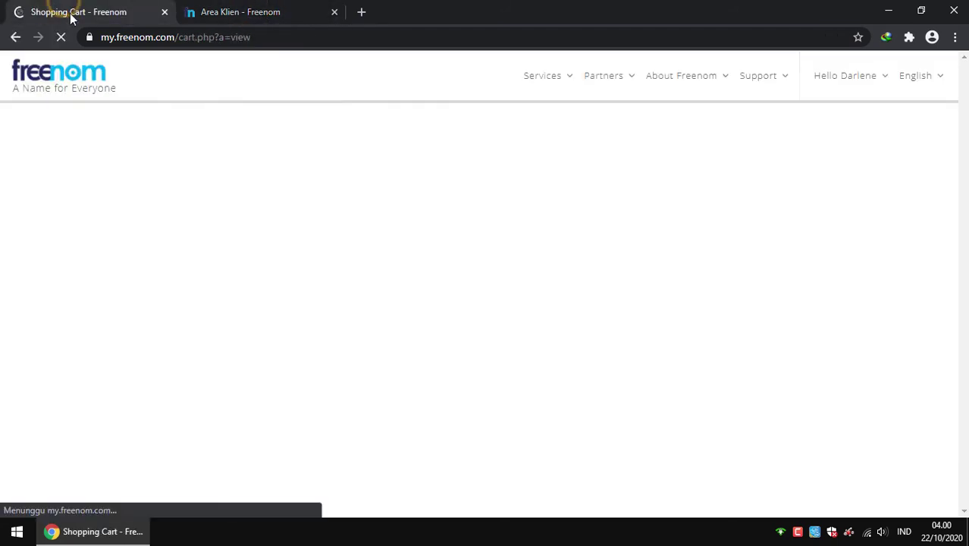
pyautogui.click(193, 13)
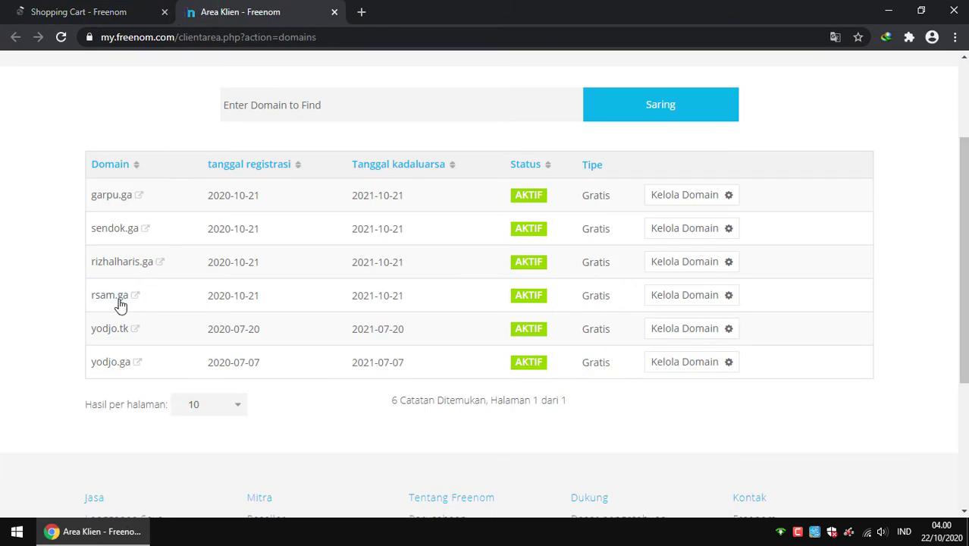
pyautogui.click(69, 10)
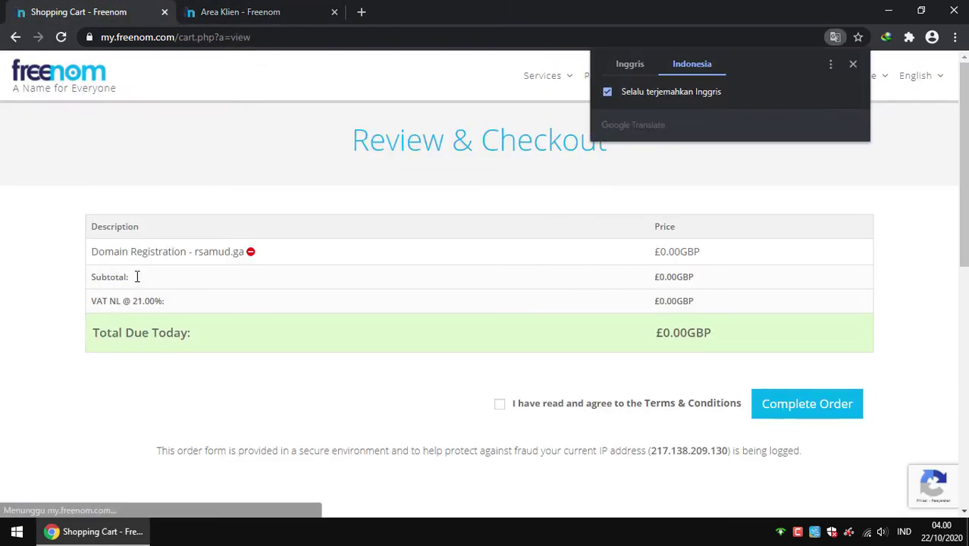
pyautogui.moveTo(193, 268); pyautogui.dragTo(249, 265)
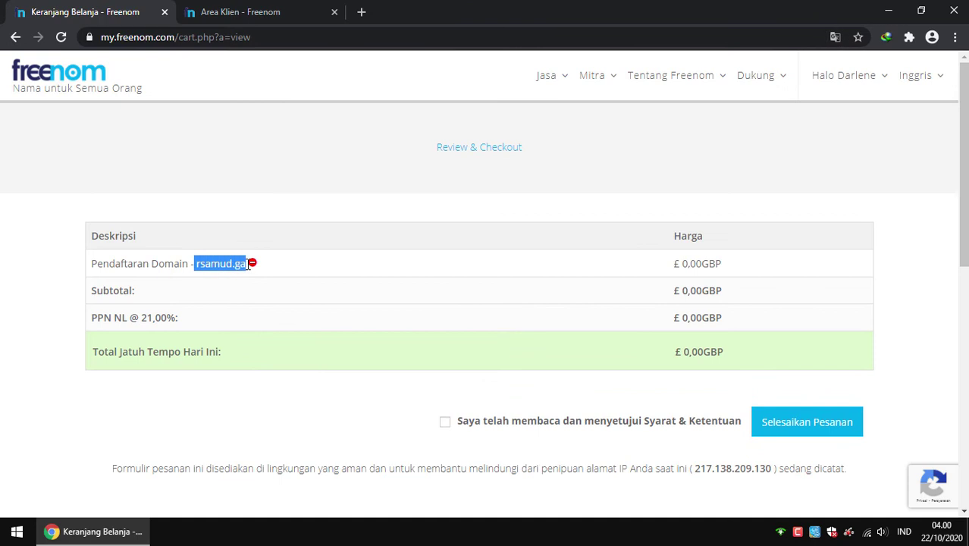
pyautogui.click(444, 421)
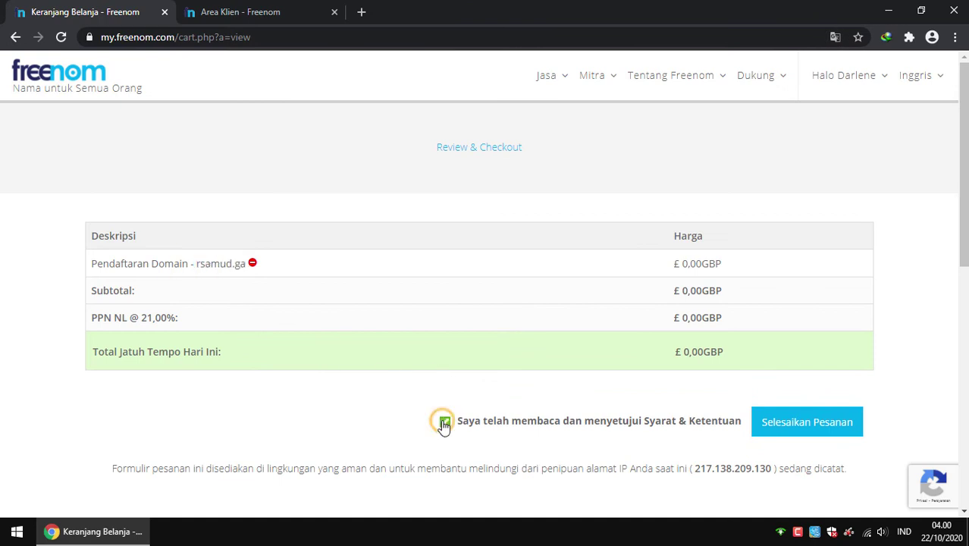
pyautogui.click(779, 431)
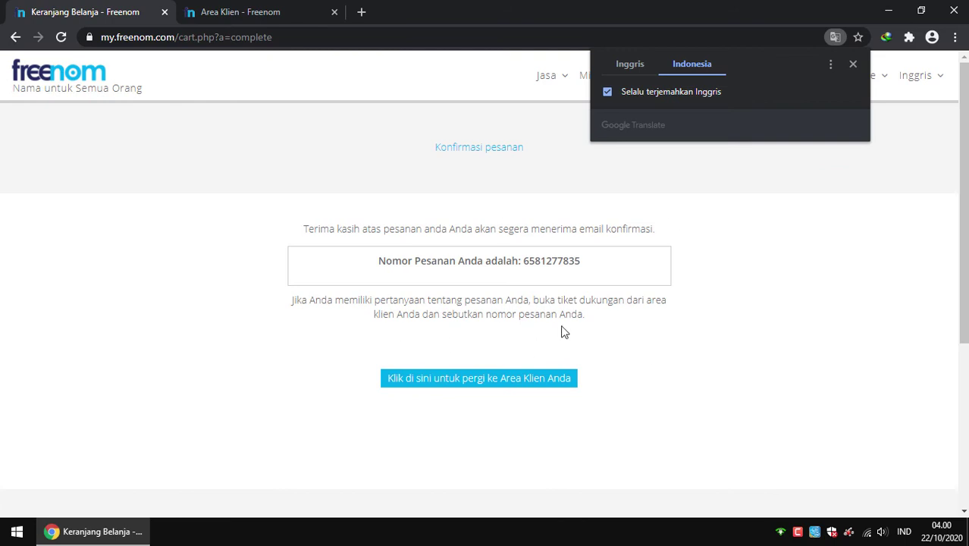
pyautogui.moveTo(604, 317); pyautogui.dragTo(295, 296)
pyautogui.click(696, 328)
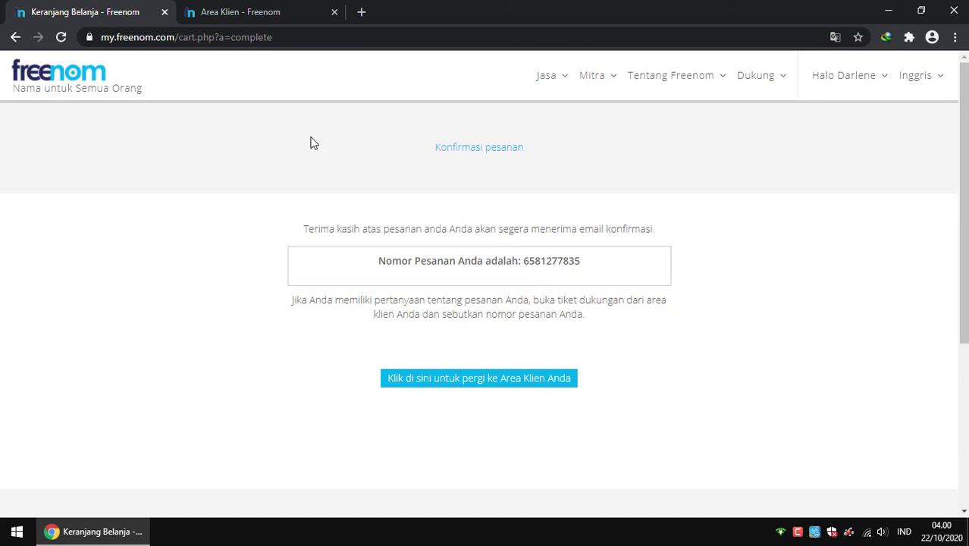
# Step: Switch to the Area Klien tab and reload the Freenom domain list
pyautogui.click(232, 12)
pyautogui.scroll(3, 423, 184)
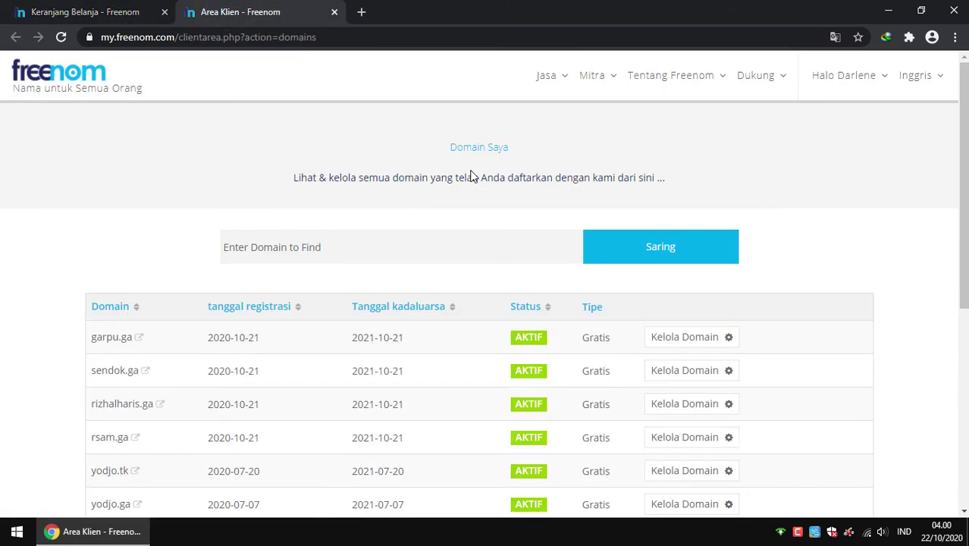
pyautogui.scroll(-2, 86, 150)
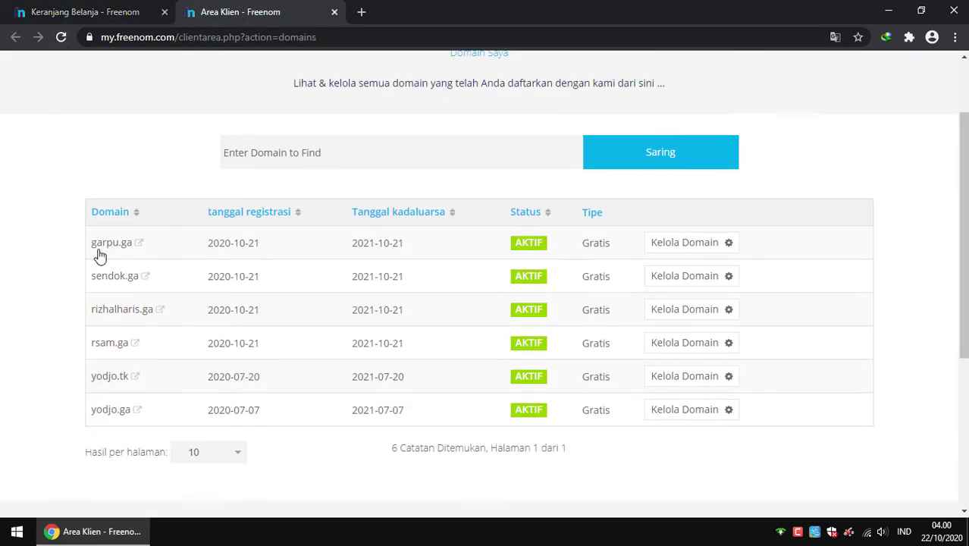
pyautogui.click(61, 37)
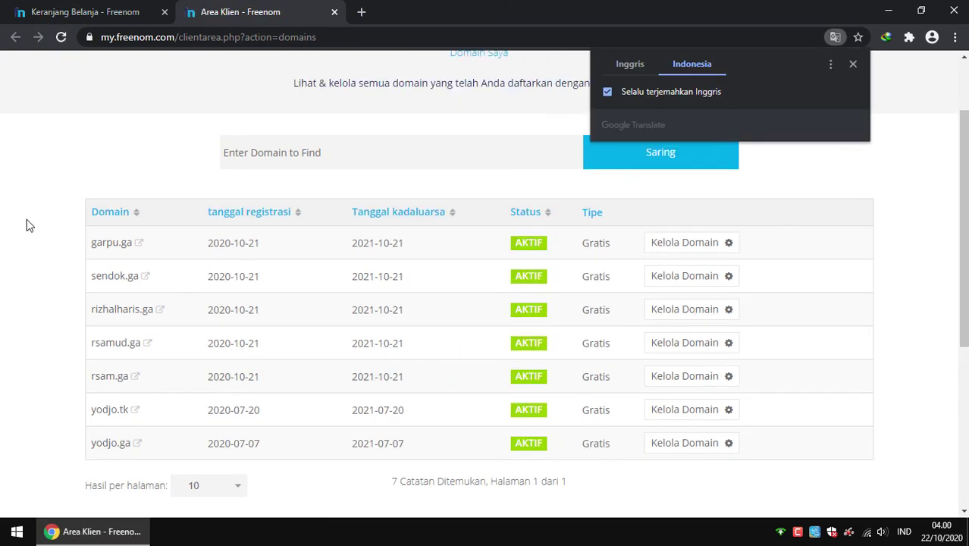
# Step: Highlight the new rsamud.ga entry, registered 2020-10-21 and expiring 2021-10-21
pyautogui.moveTo(89, 345); pyautogui.dragTo(135, 342)
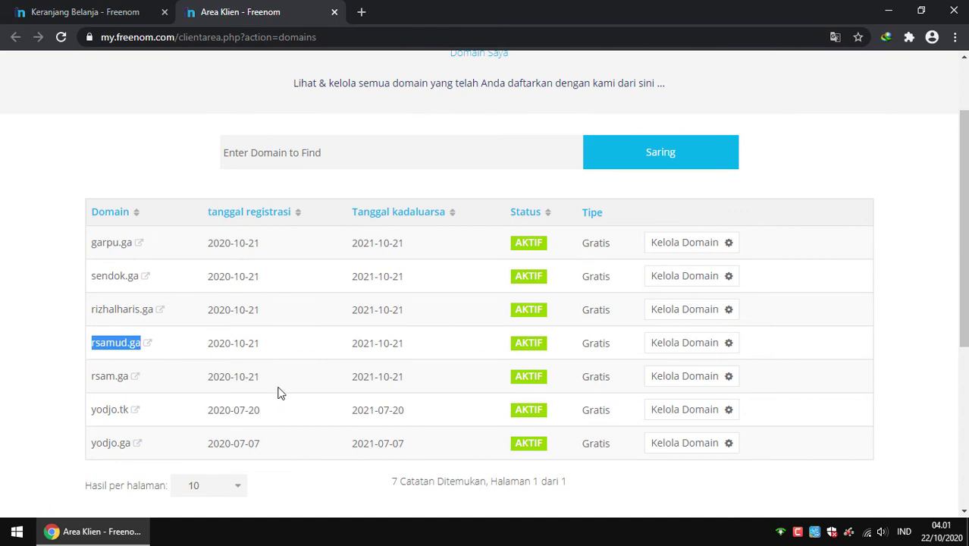
pyautogui.moveTo(206, 342); pyautogui.dragTo(259, 343)
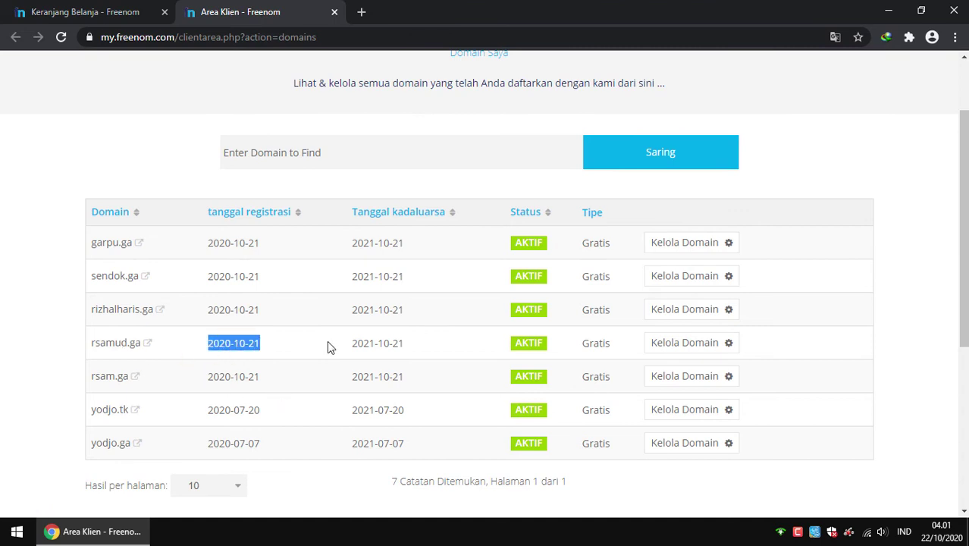
pyautogui.moveTo(351, 343); pyautogui.dragTo(405, 343)
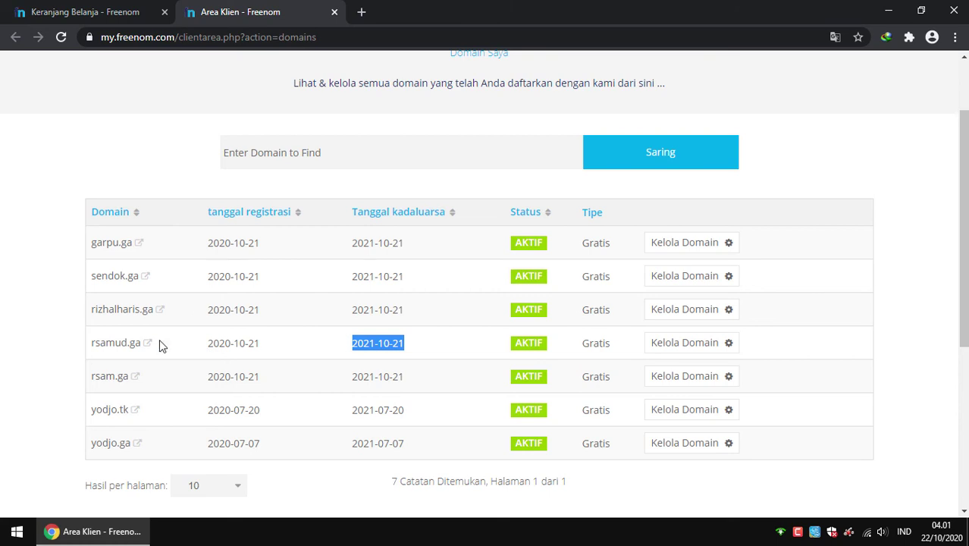
pyautogui.moveTo(92, 343); pyautogui.dragTo(142, 343)
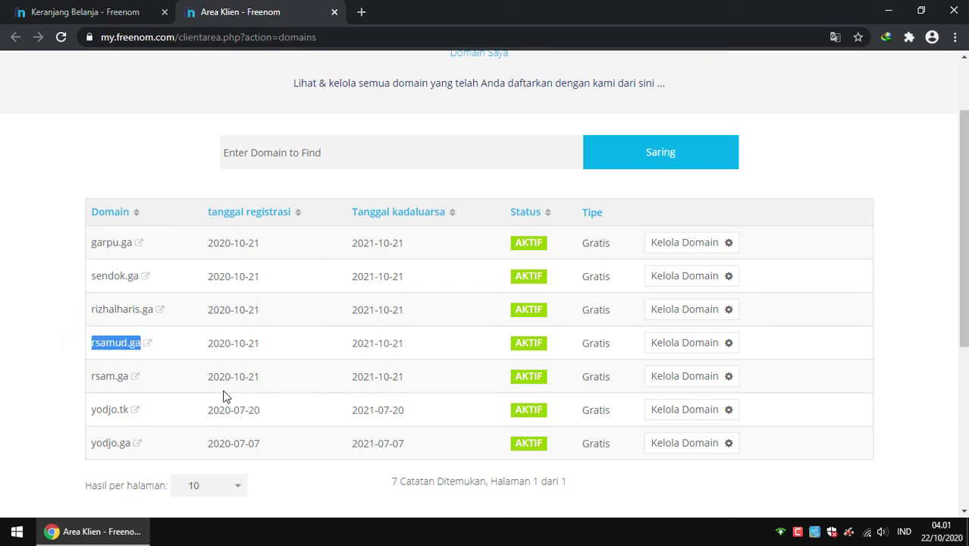
pyautogui.scroll(1, 349, 371)
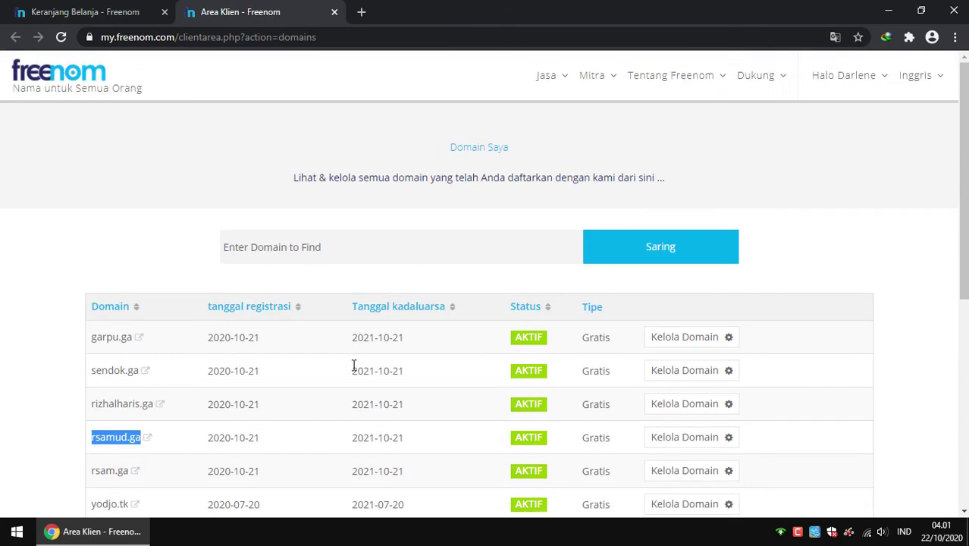
pyautogui.scroll(-1, 355, 367)
# Step: Open rsamud.ga's management page via Kelola Domain and expand the Alat Manajemen menu
pyautogui.click(694, 350)
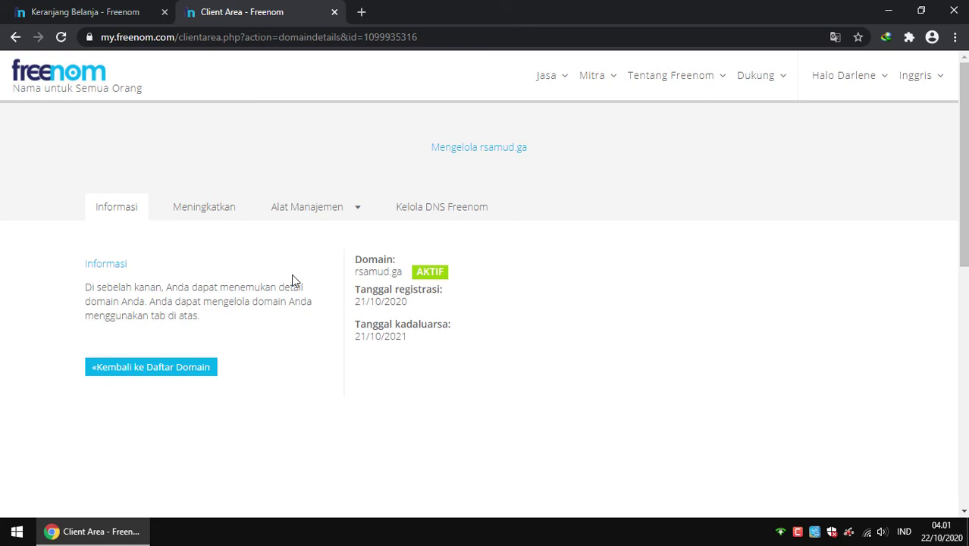
pyautogui.click(342, 213)
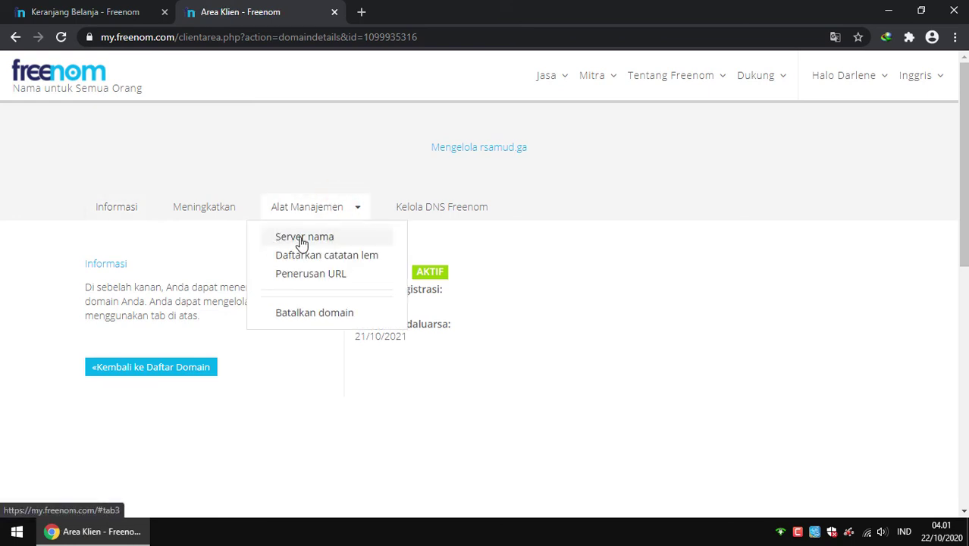
# Step: Open rsamud.ga's Server nama settings, choose custom nameservers, and visit all five nameserver fields
pyautogui.click(332, 241)
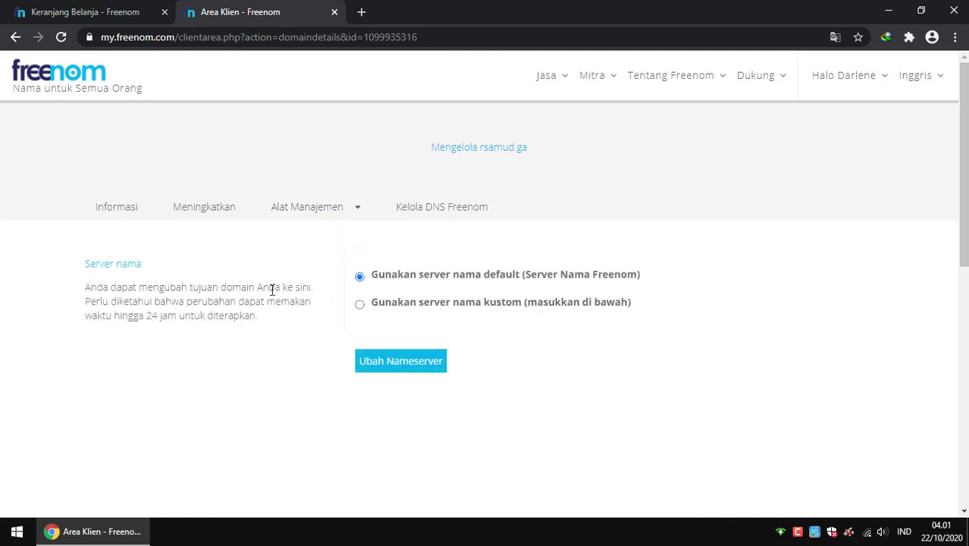
pyautogui.scroll(-3, 525, 311)
pyautogui.scroll(2, 525, 311)
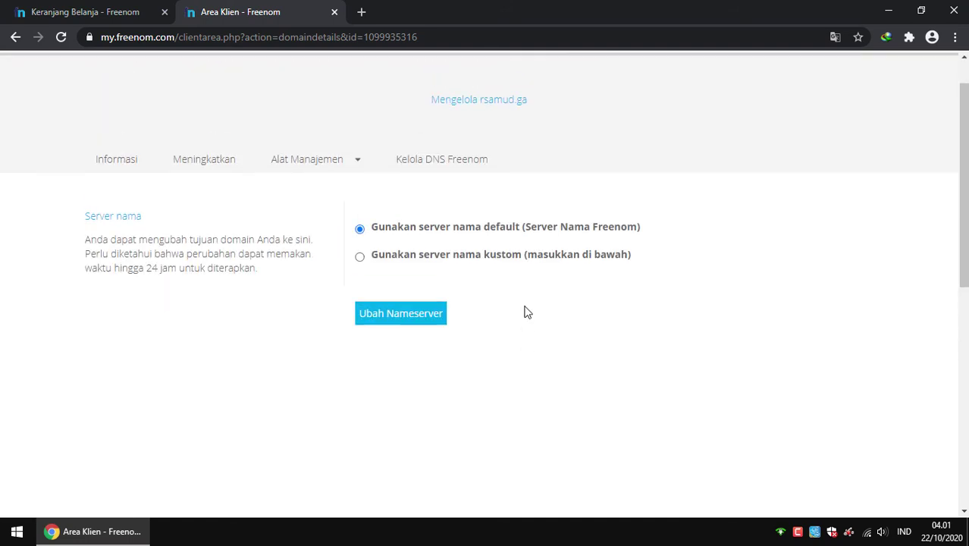
pyautogui.click(420, 258)
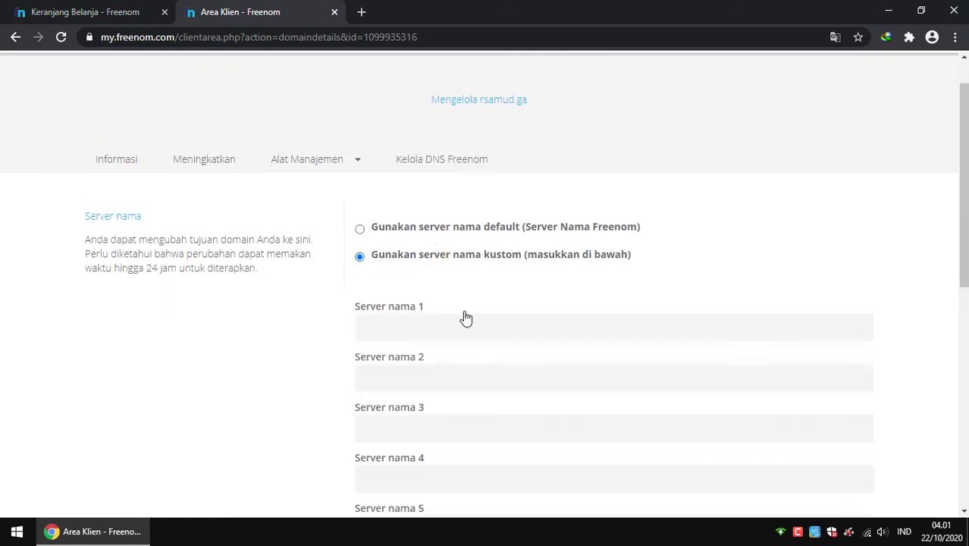
pyautogui.scroll(-1, 463, 326)
pyautogui.click(365, 277)
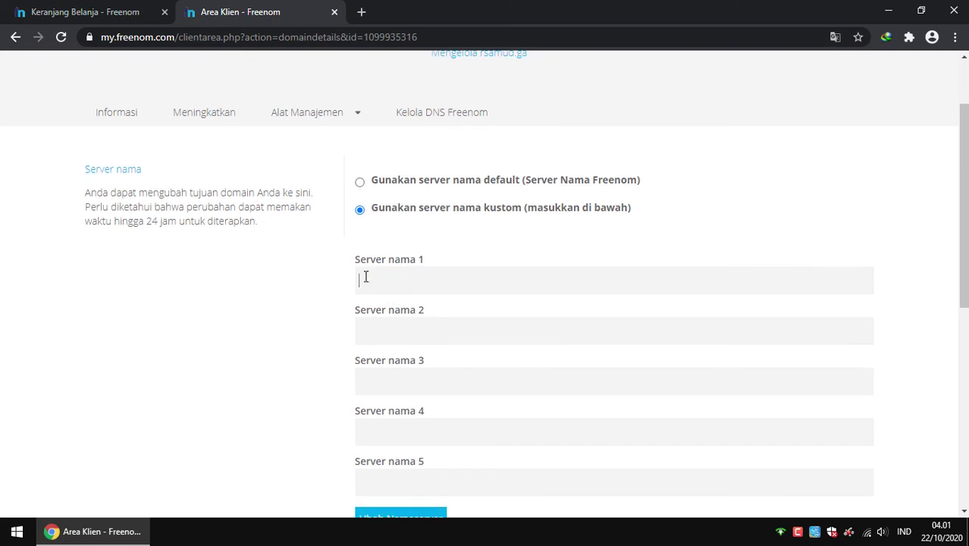
pyautogui.click(404, 332)
pyautogui.click(422, 385)
pyautogui.scroll(-1, 448, 381)
pyautogui.click(432, 388)
pyautogui.click(426, 428)
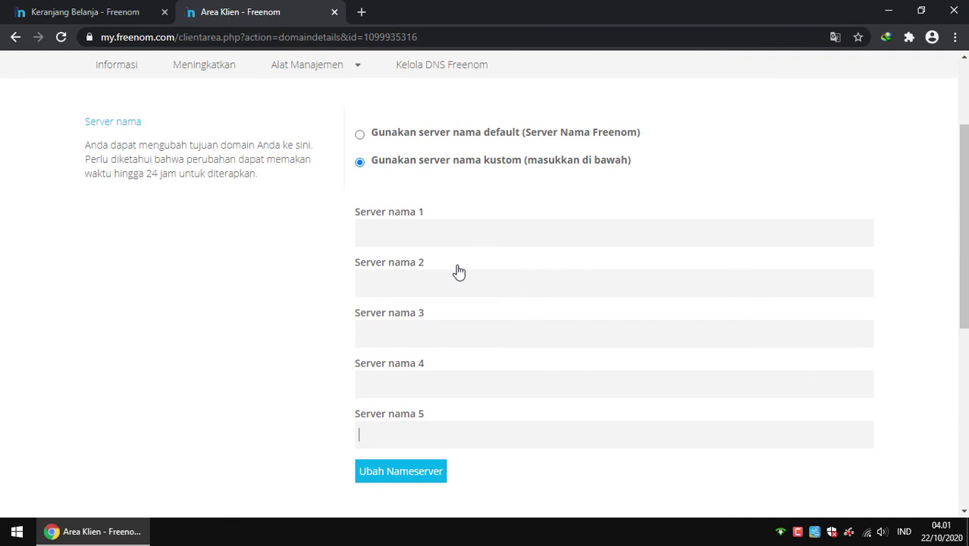
# Step: Google 'infinityfree' in a new tab, accept cookies, and open the infinityfree.net result
pyautogui.click(361, 12)
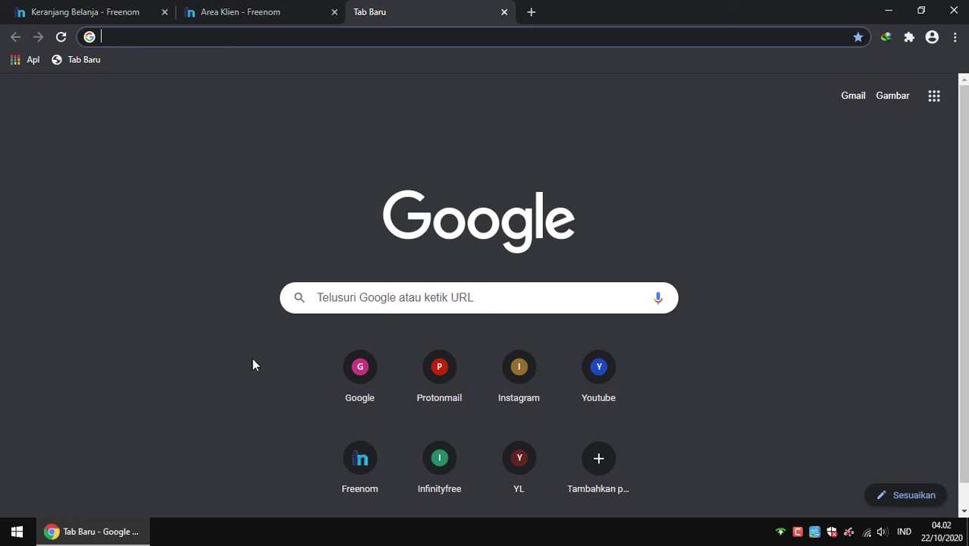
pyautogui.write('infinit')
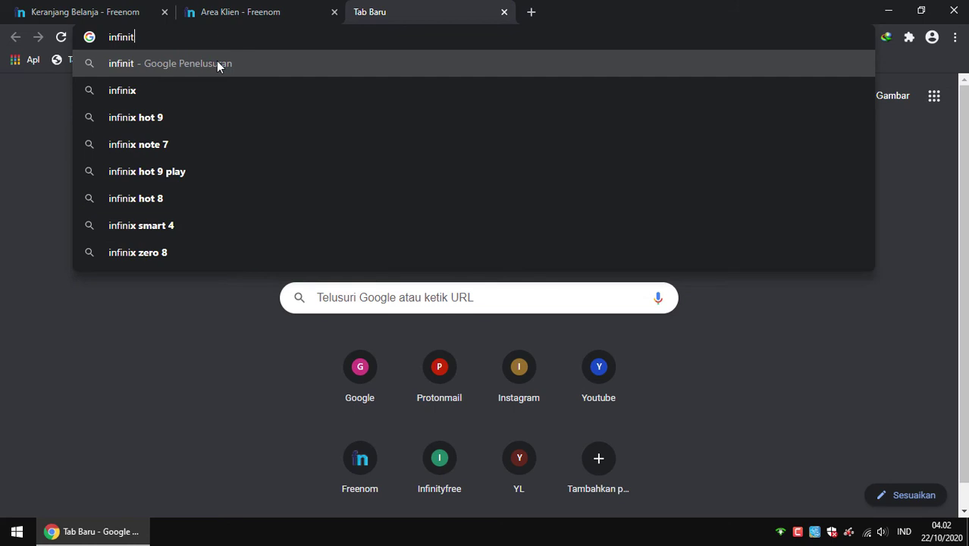
pyautogui.write('yfree')
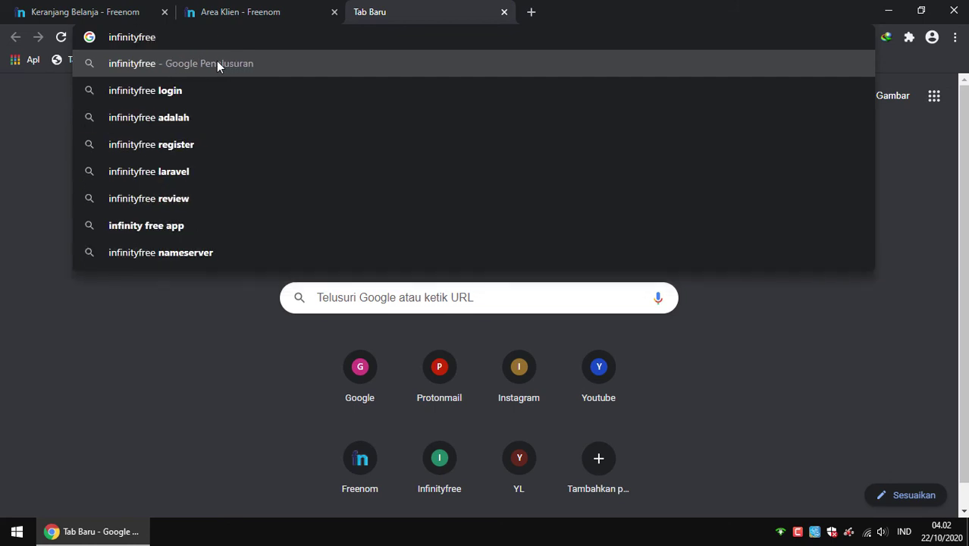
pyautogui.press('Return')
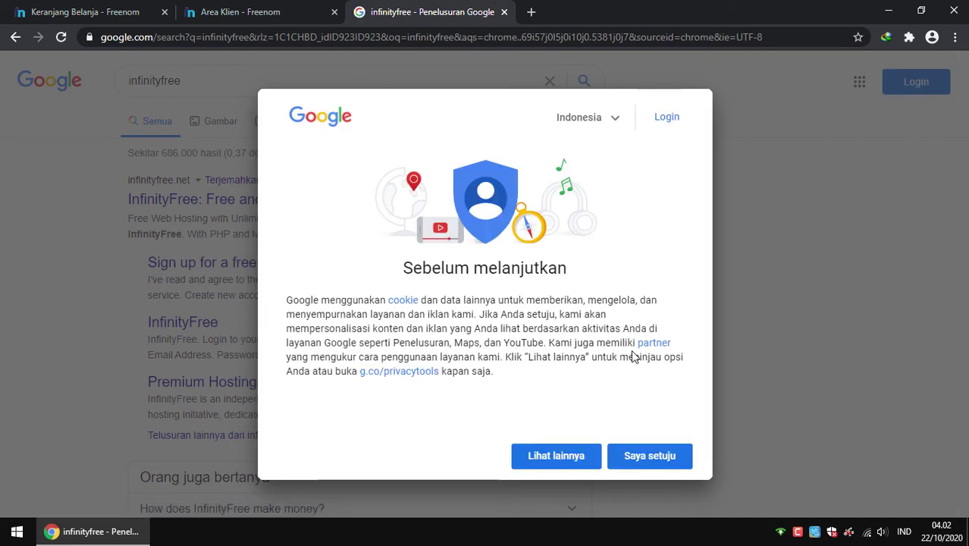
pyautogui.click(643, 461)
pyautogui.click(814, 385)
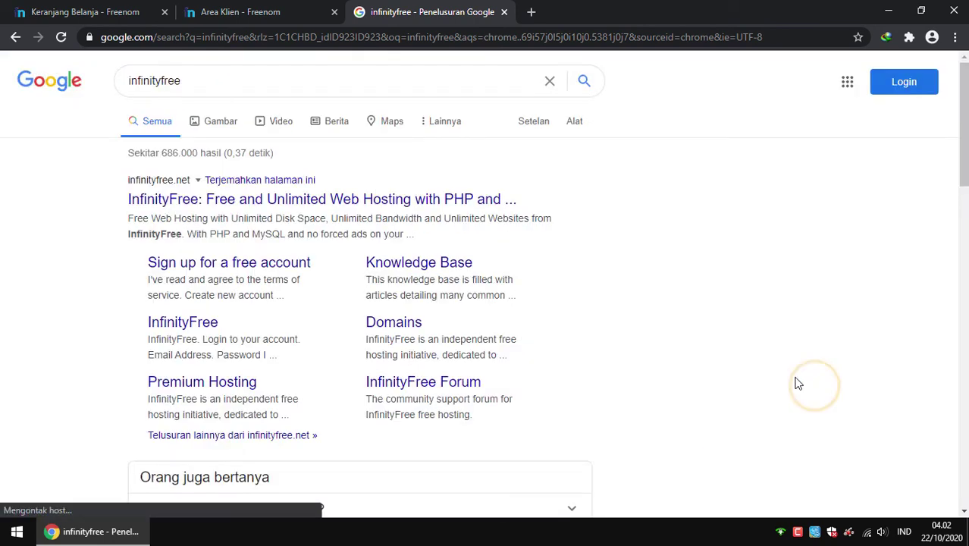
pyautogui.click(158, 185)
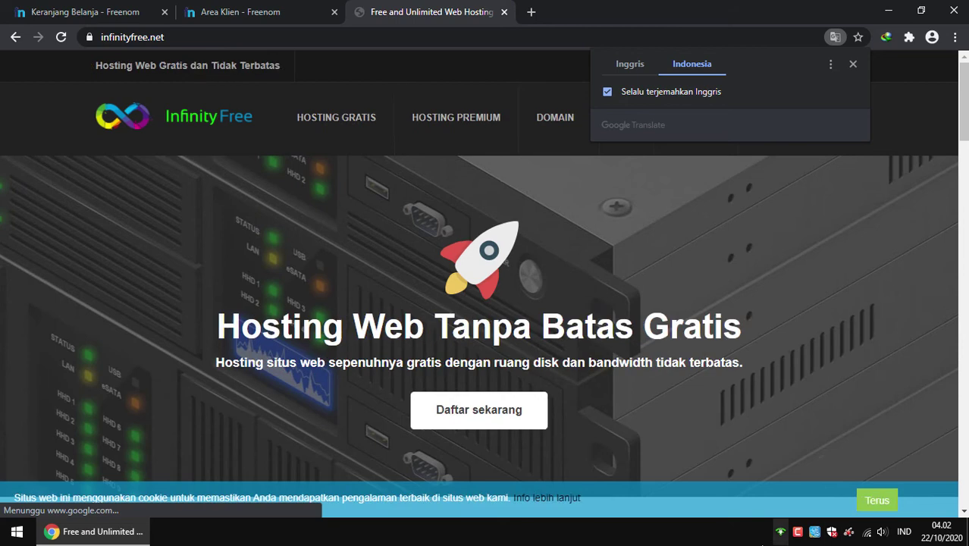
# Step: Disconnect Avira Phantom VPN from Poland, close its panel, and return to the Freenom cart tab
pyautogui.click(781, 531)
pyautogui.click(759, 421)
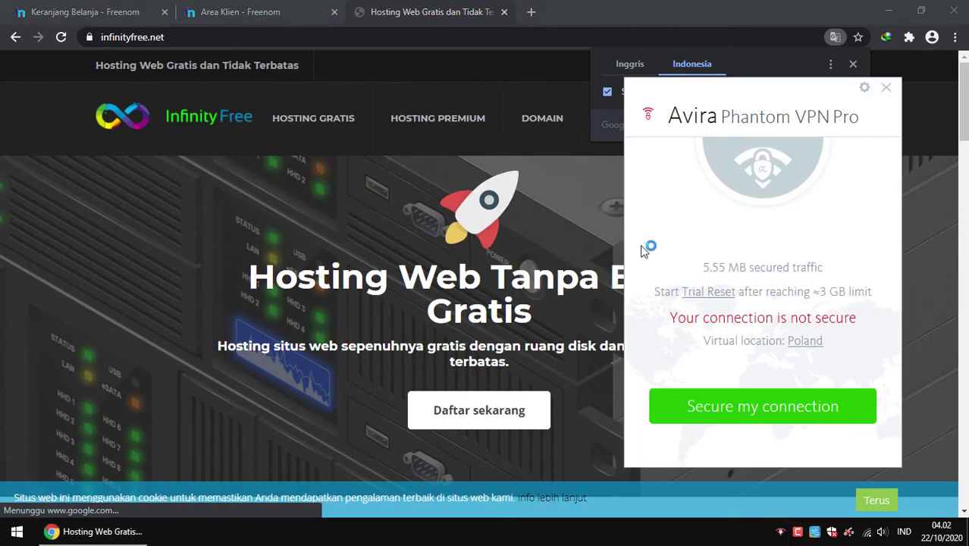
pyautogui.click(885, 87)
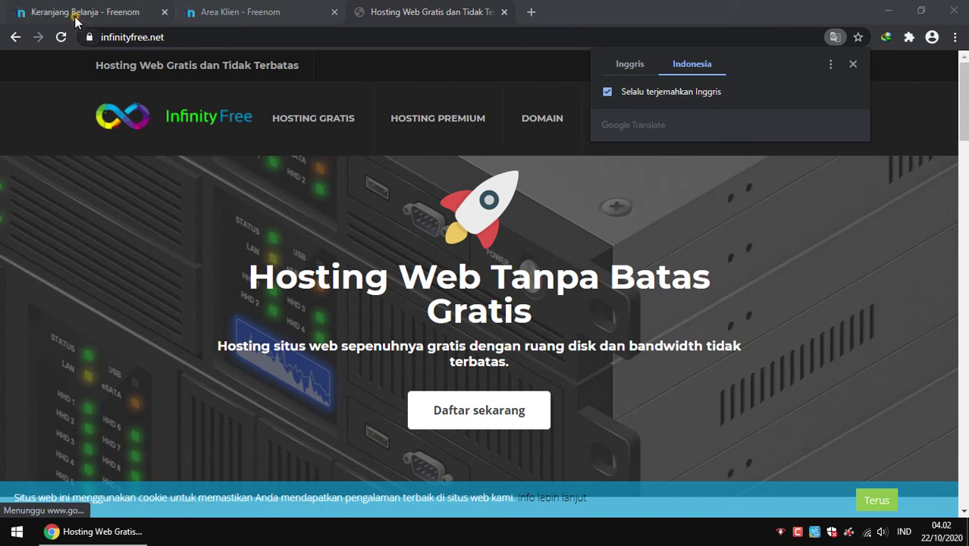
pyautogui.click(76, 13)
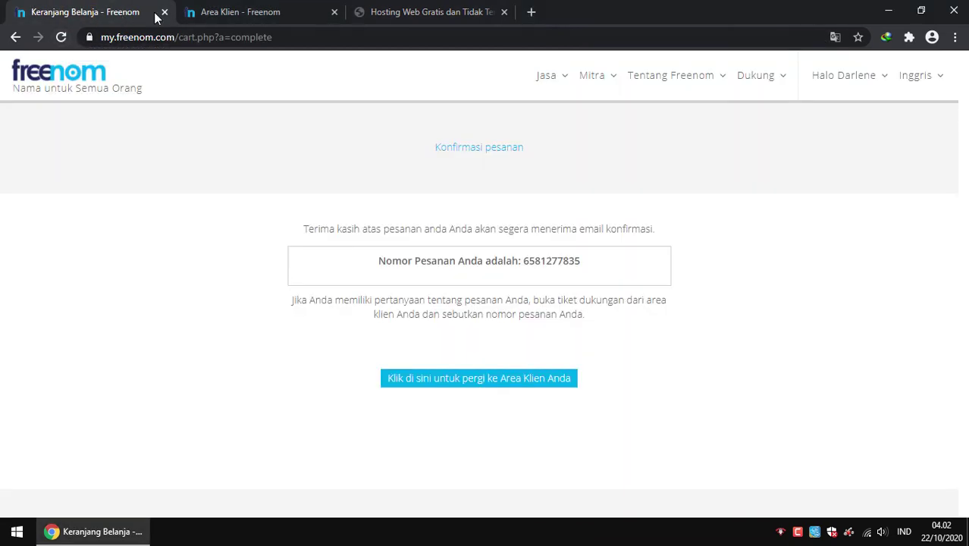
# Step: Close the cart tab, reload the client area, and sign back in with the saved e-mail and password
pyautogui.click(164, 12)
pyautogui.click(60, 37)
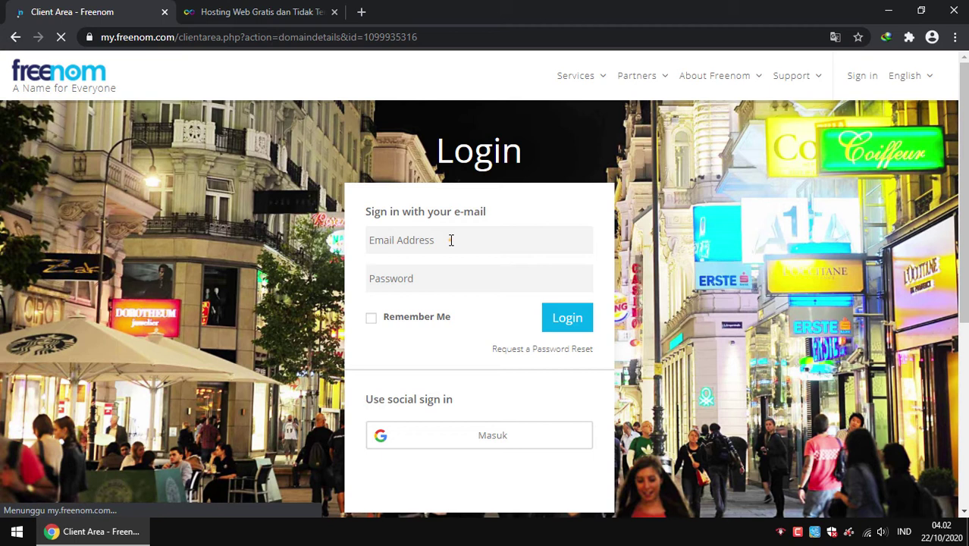
pyautogui.click(450, 240)
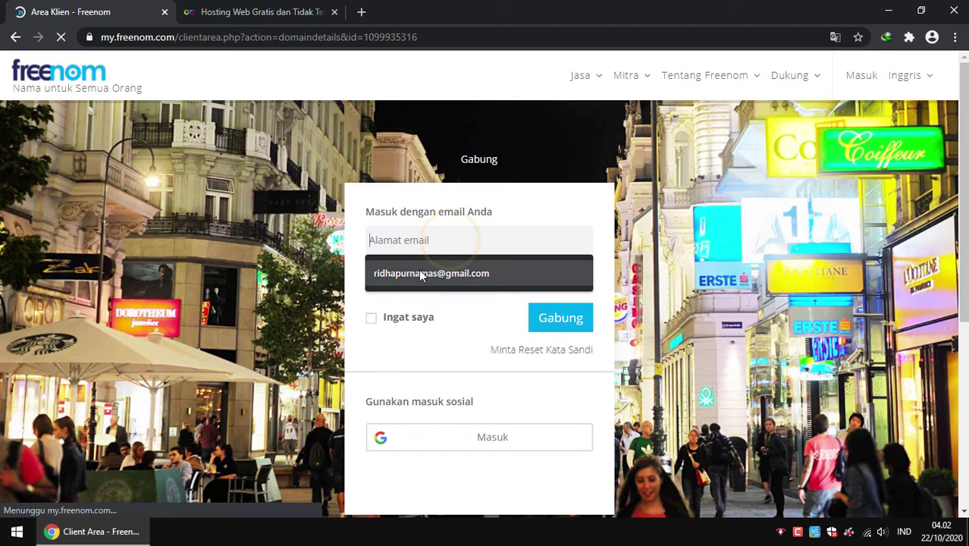
pyautogui.click(424, 272)
pyautogui.click(434, 277)
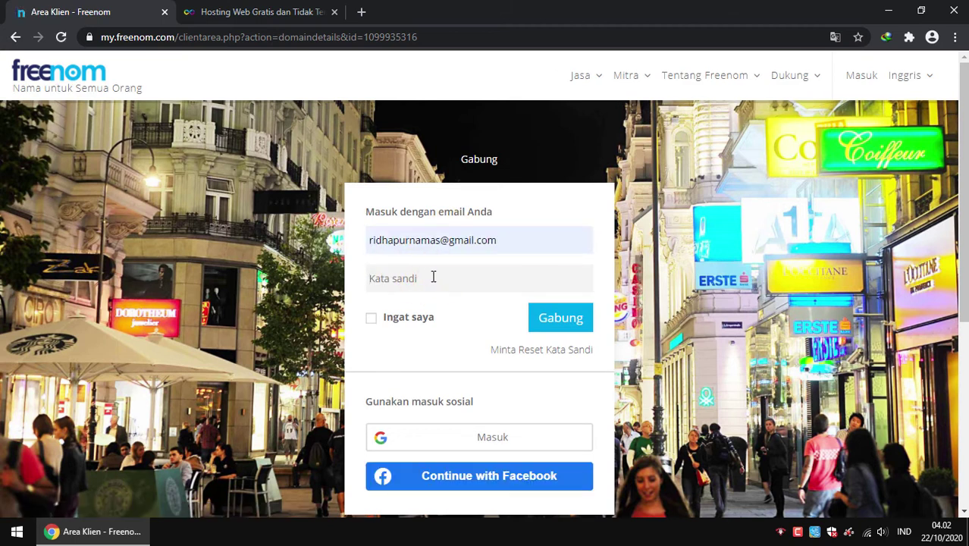
pyautogui.write('••')
pyautogui.press('Return')
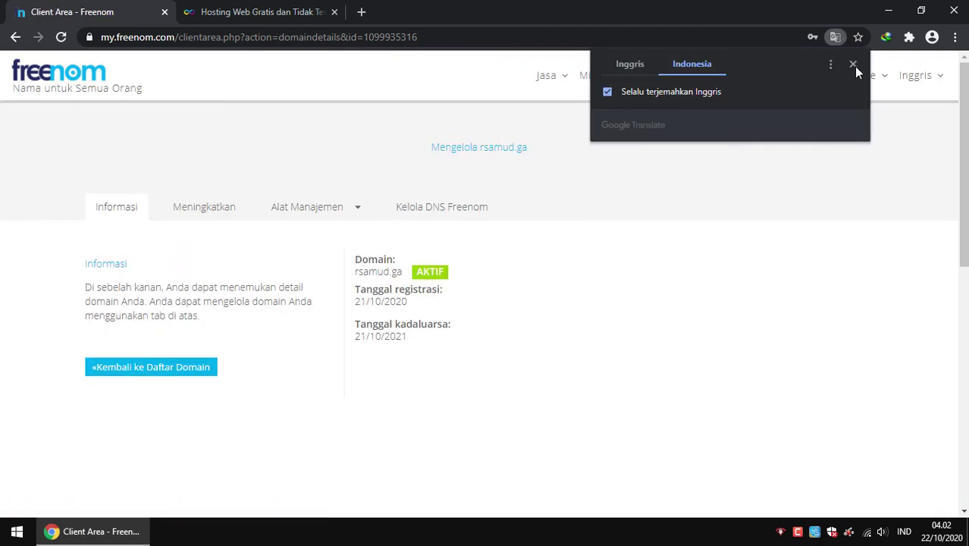
# Step: Dismiss the translate prompt and open rsamud.ga's management page from My Domains
pyautogui.click(853, 65)
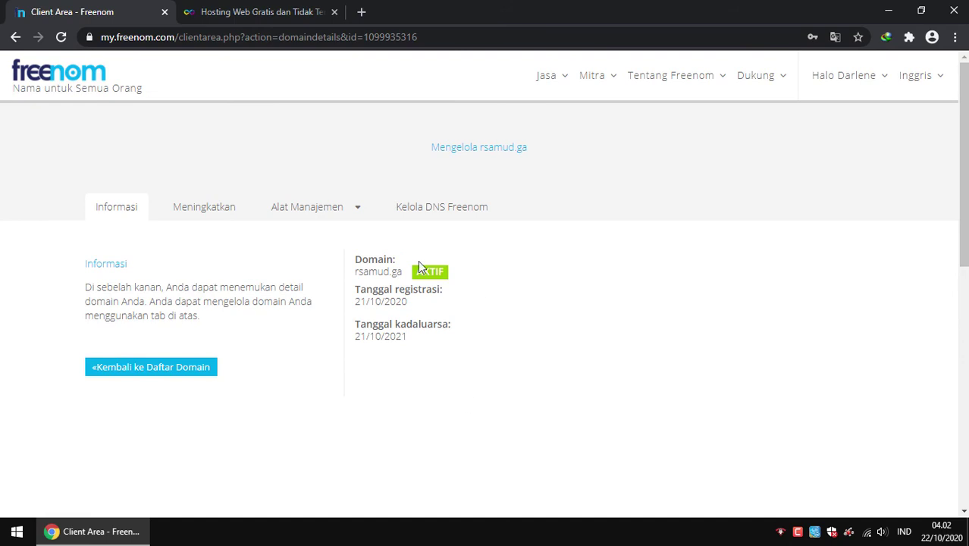
pyautogui.moveTo(554, 77)
pyautogui.click(564, 151)
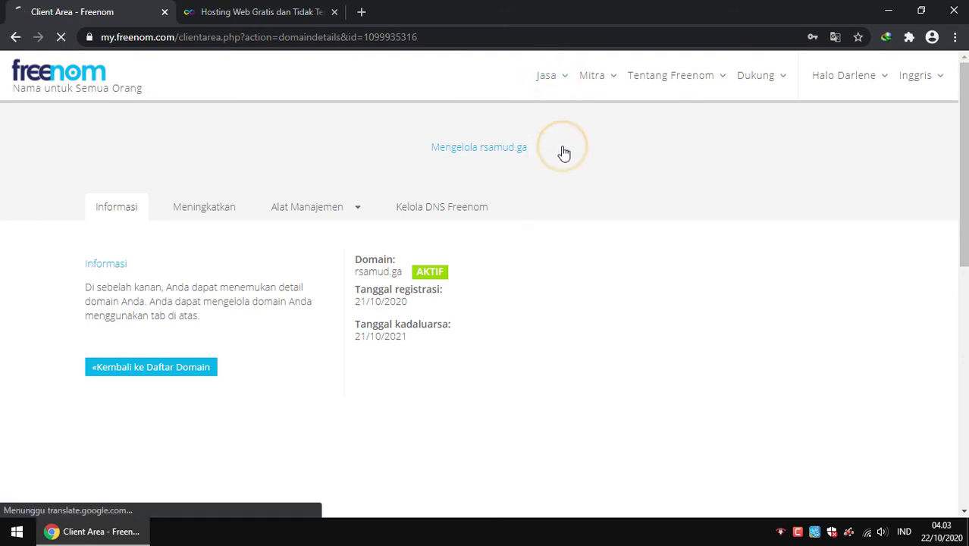
pyautogui.scroll(-2, 220, 238)
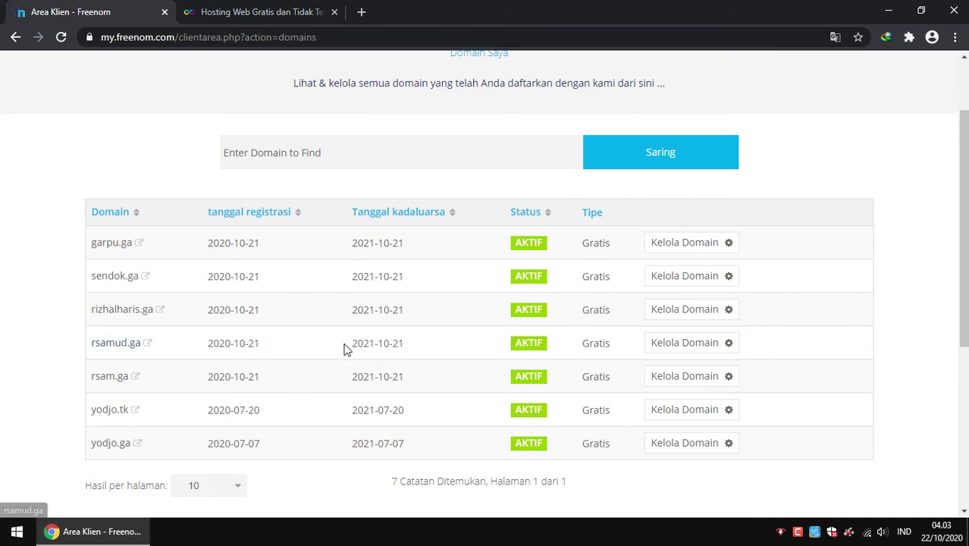
pyautogui.click(675, 346)
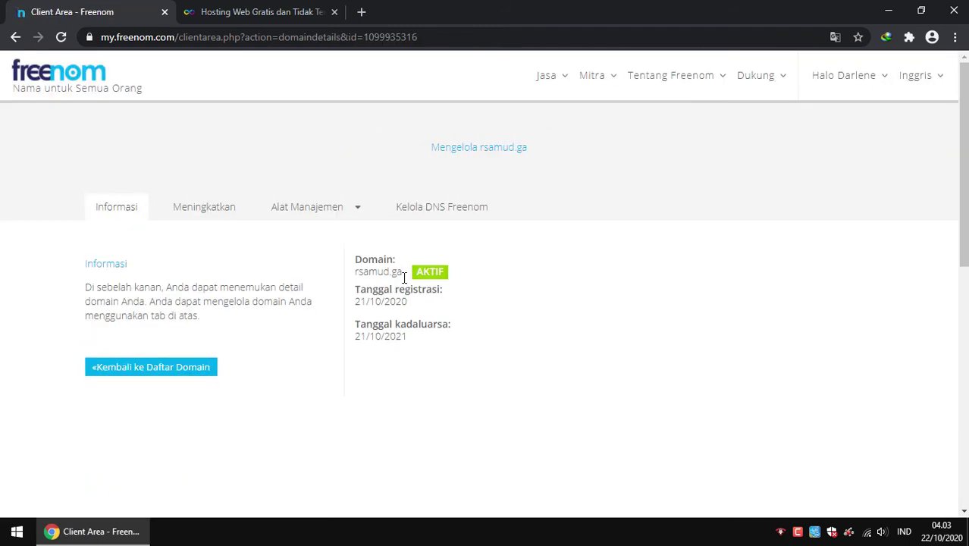
# Step: Set rsamud.ga's nameservers to custom, then move between Freenom and the InfinityFree tab
pyautogui.click(341, 203)
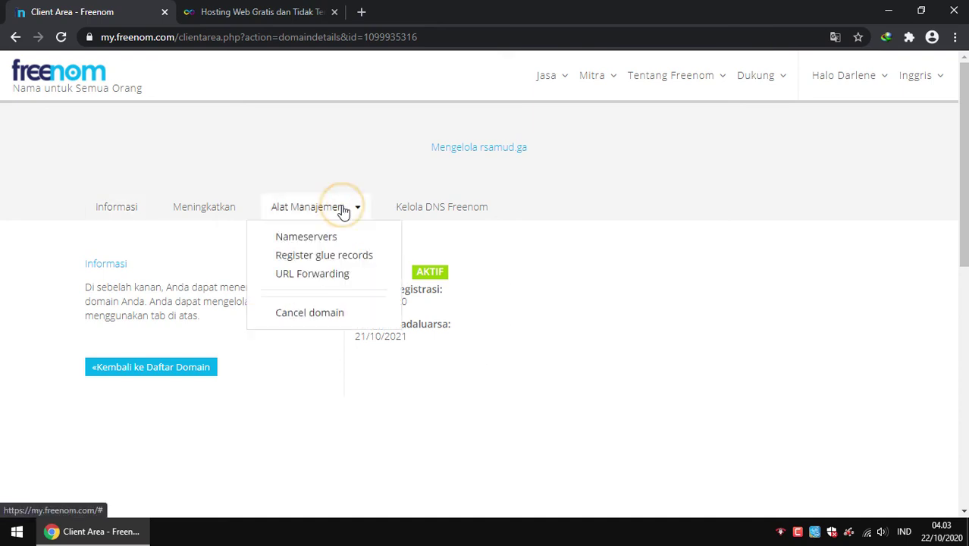
pyautogui.click(321, 241)
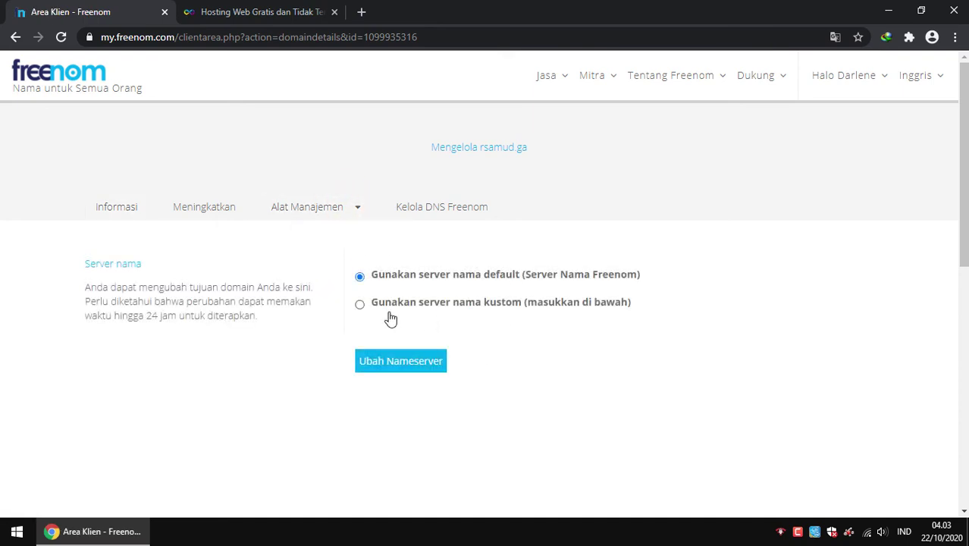
pyautogui.click(411, 310)
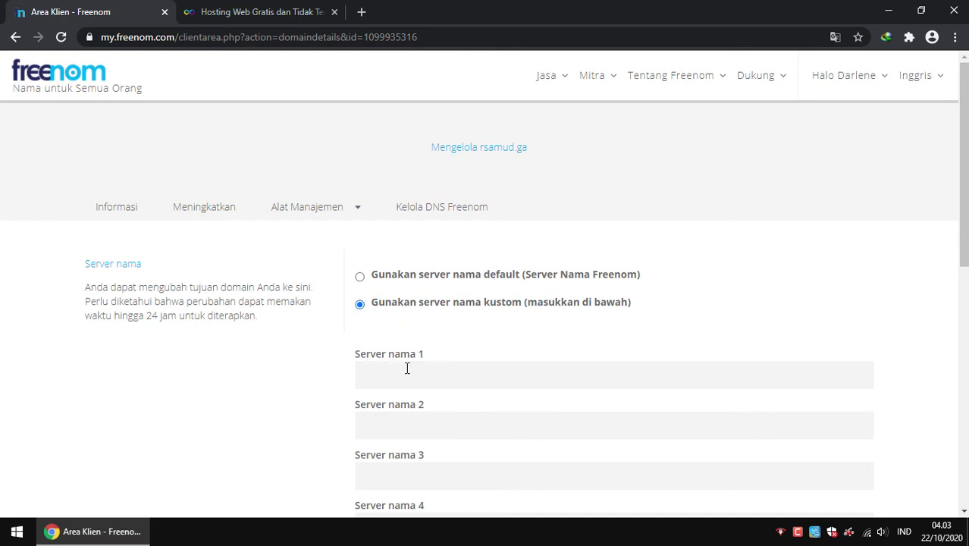
pyautogui.click(405, 372)
pyautogui.click(268, 11)
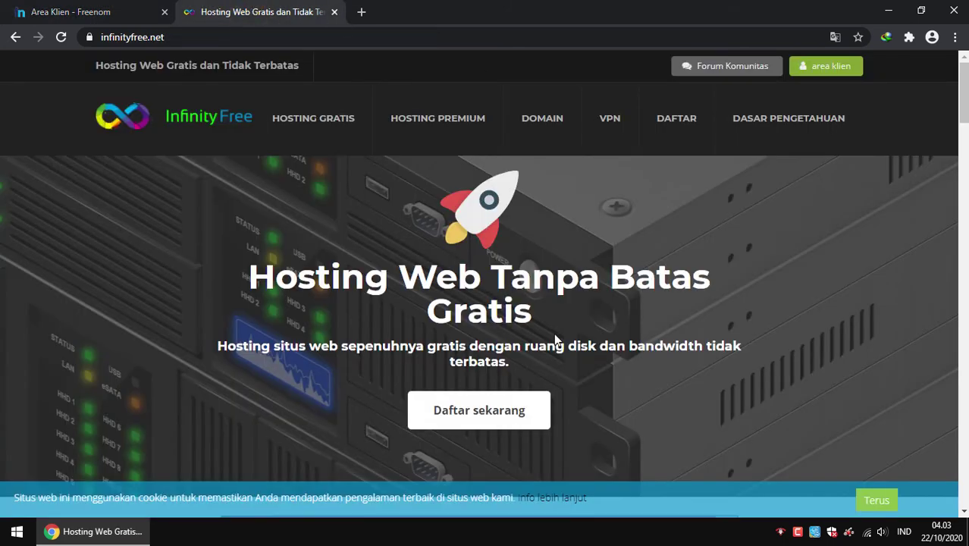
pyautogui.click(93, 11)
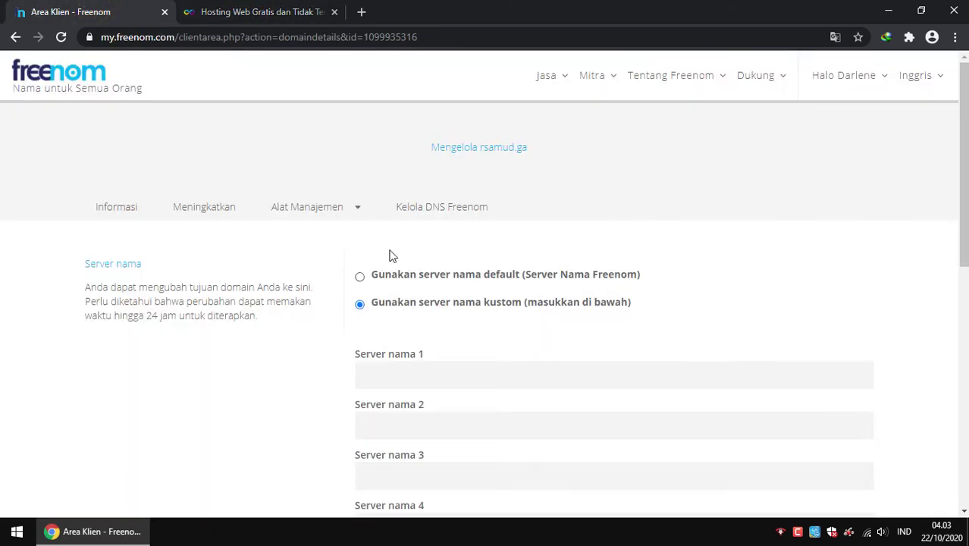
pyautogui.click(258, 11)
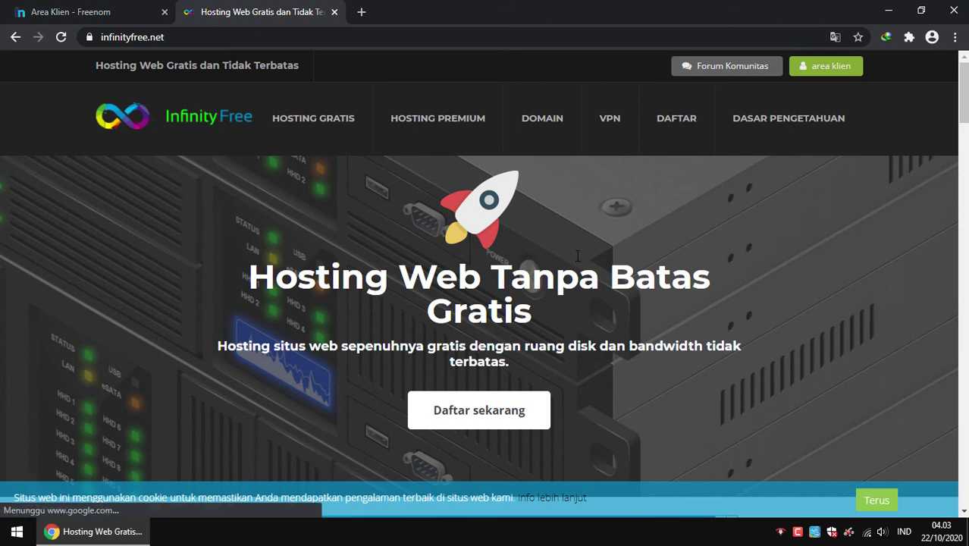
# Step: Log into InfinityFree's client area with the account e-mail and password, ticking 'Ingat saya'
pyautogui.click(828, 66)
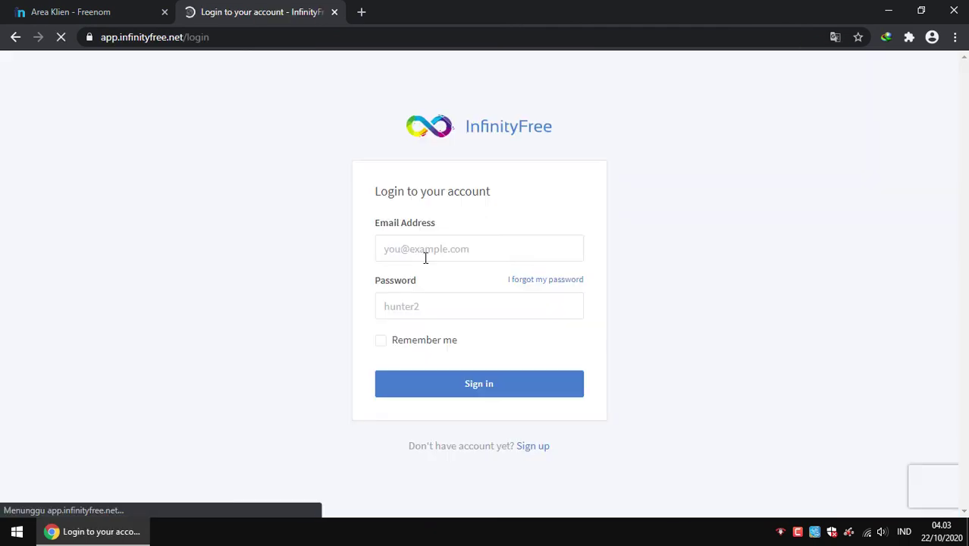
pyautogui.click(426, 257)
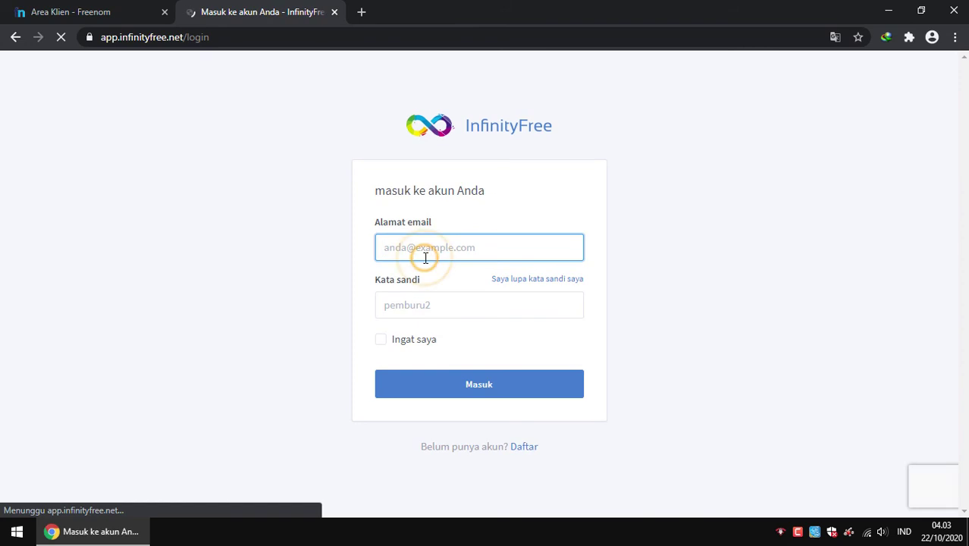
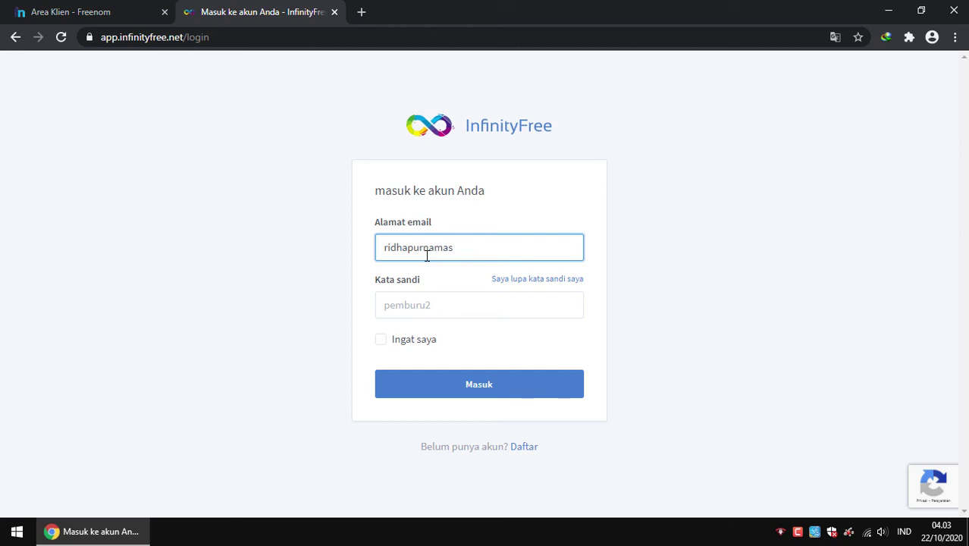
pyautogui.press('Tab')
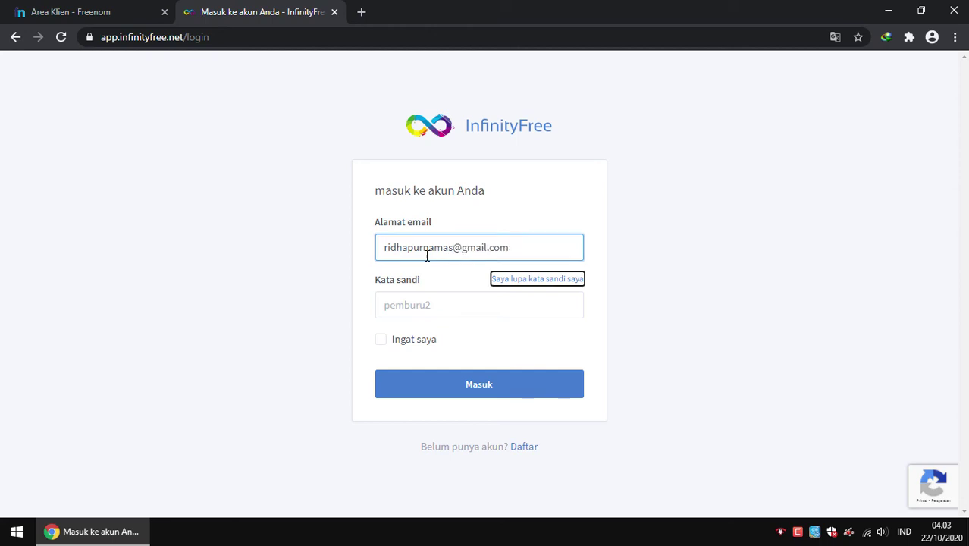
pyautogui.press('Tab')
pyautogui.write('r')
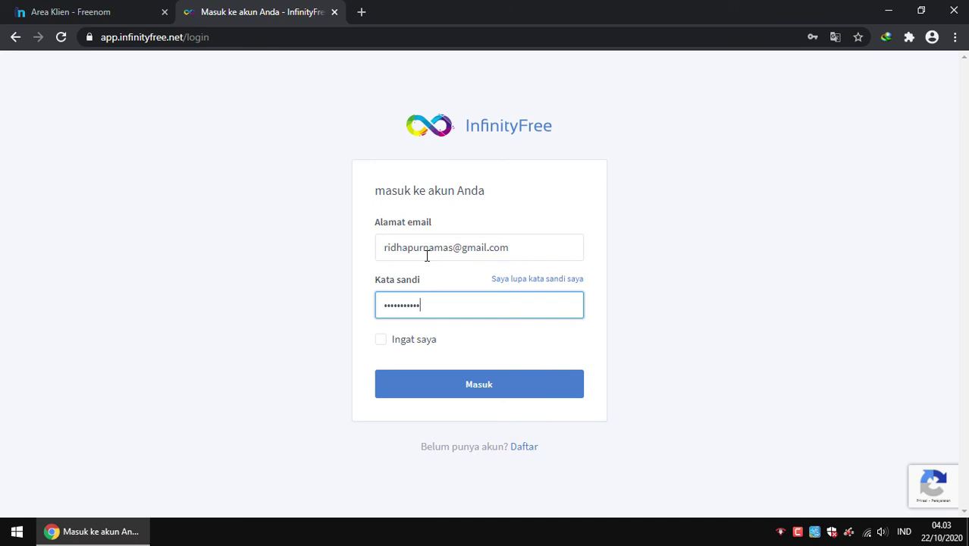
pyautogui.click(382, 339)
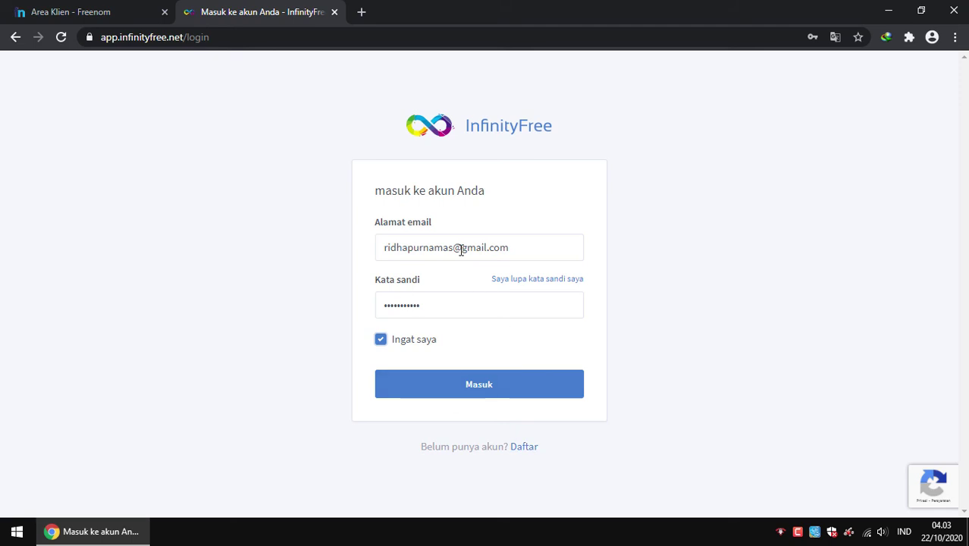
pyautogui.click(457, 382)
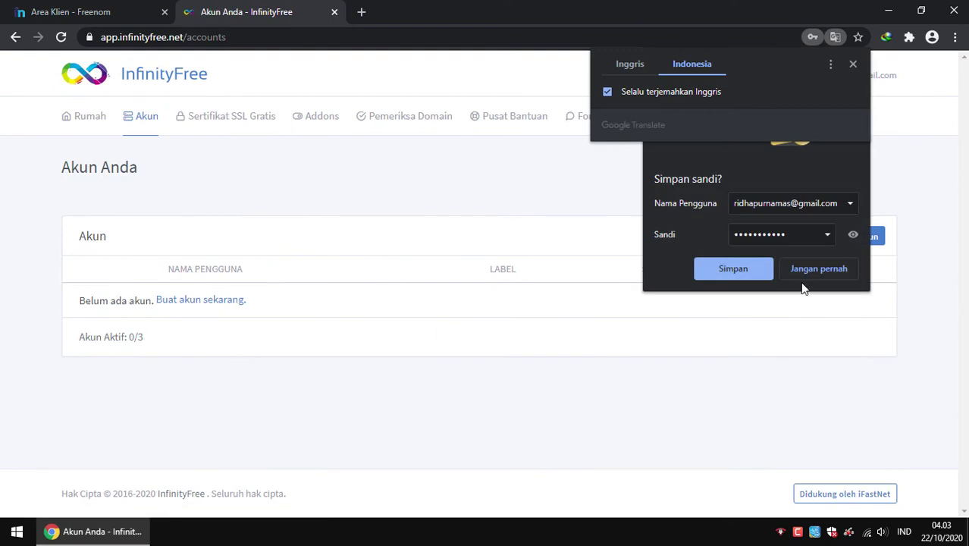
# Step: Decline saving the password, close the translate prompt, and follow 'Buat akun sekarang.' to create an account
pyautogui.click(804, 276)
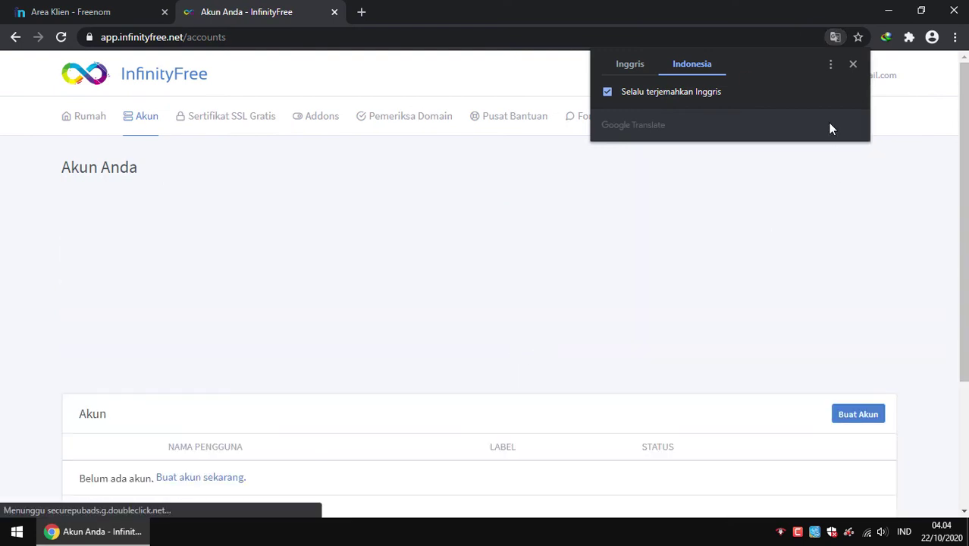
pyautogui.click(853, 64)
pyautogui.scroll(-1, 559, 234)
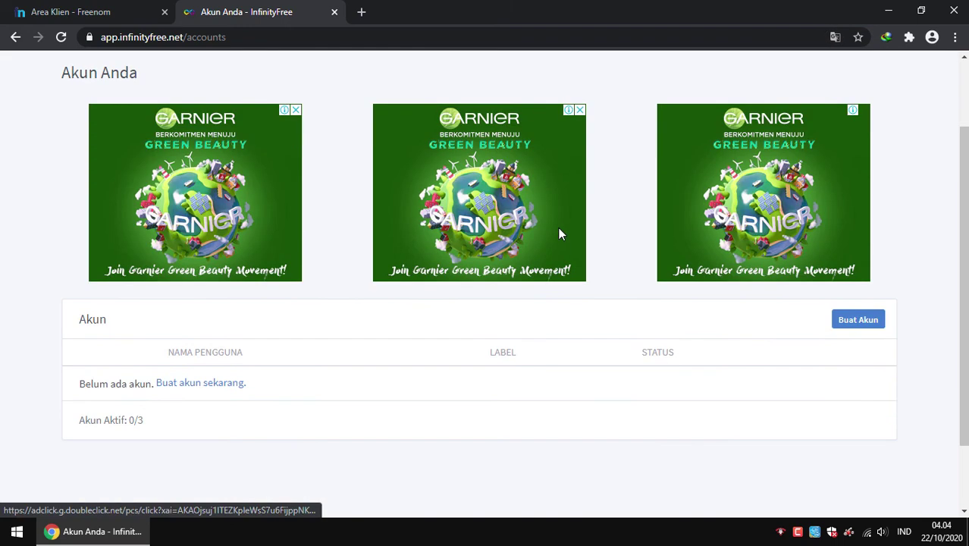
pyautogui.click(215, 392)
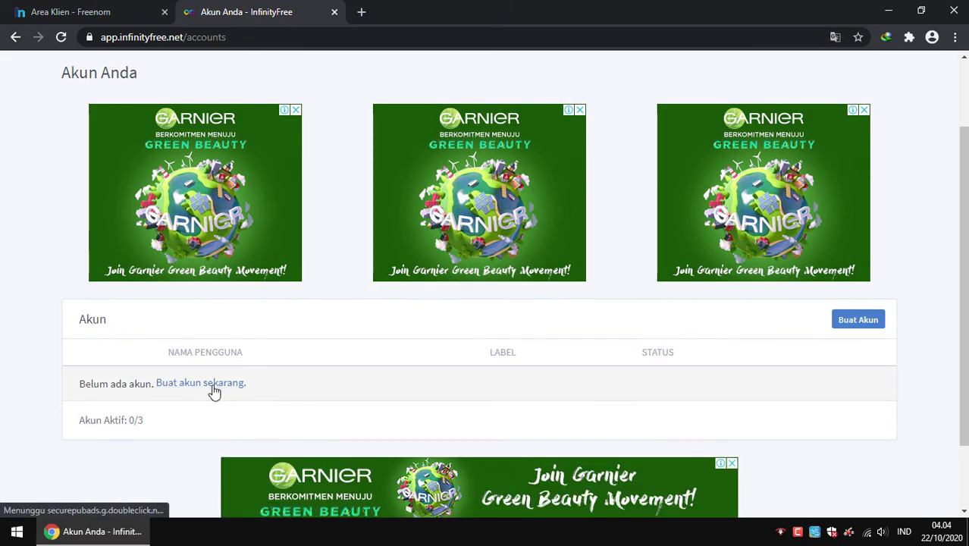
pyautogui.scroll(1, 215, 383)
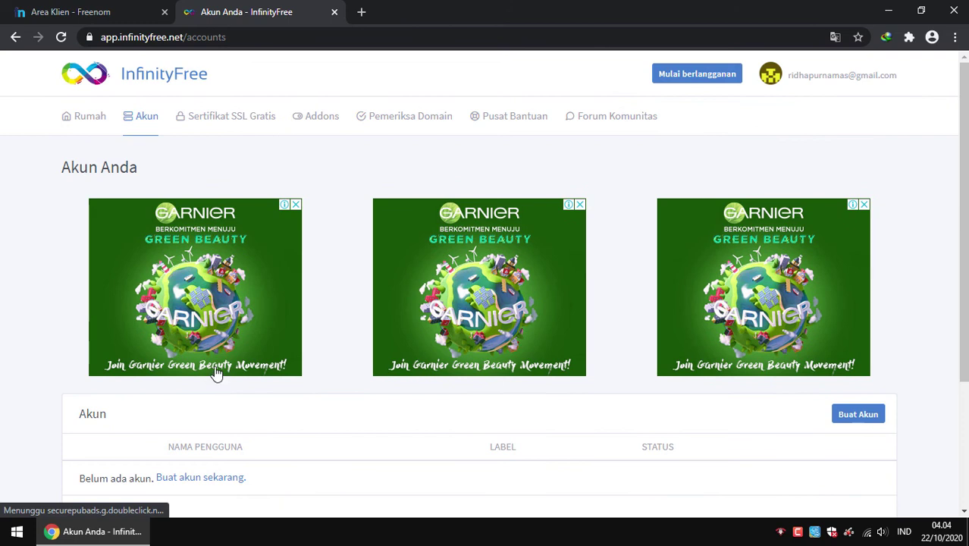
pyautogui.scroll(-2, 219, 368)
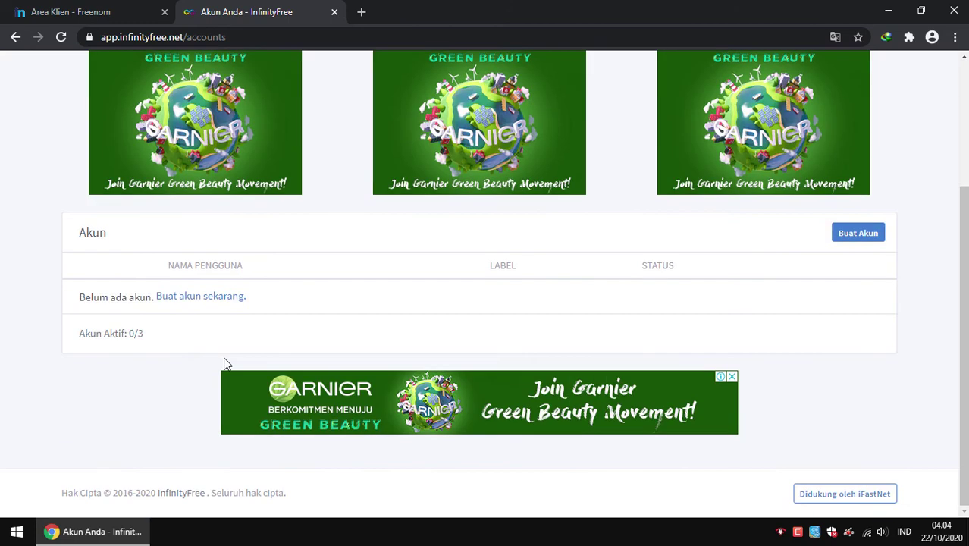
pyautogui.click(199, 303)
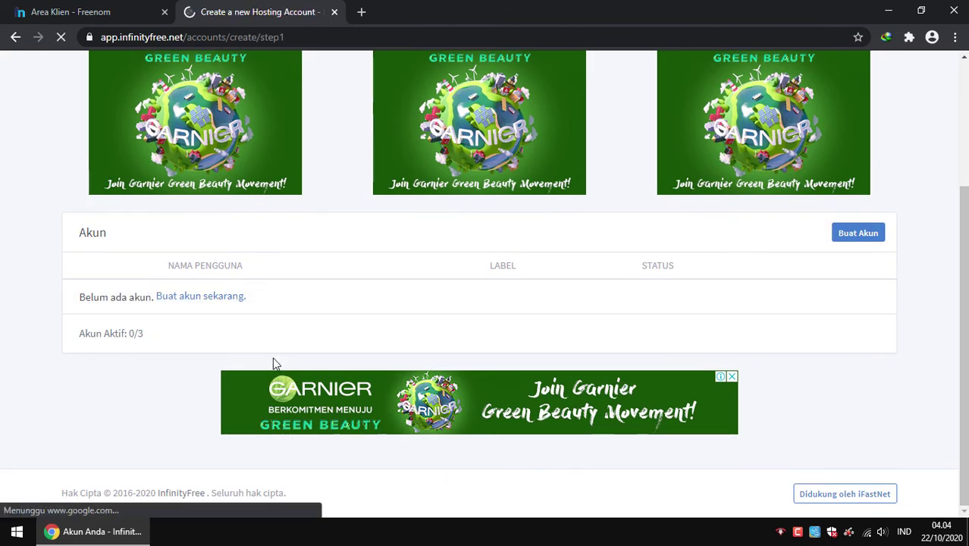
# Step: Check the free domain extensions, dismiss the firewall warning, and keep .freecluster.eu
pyautogui.scroll(-1, 273, 360)
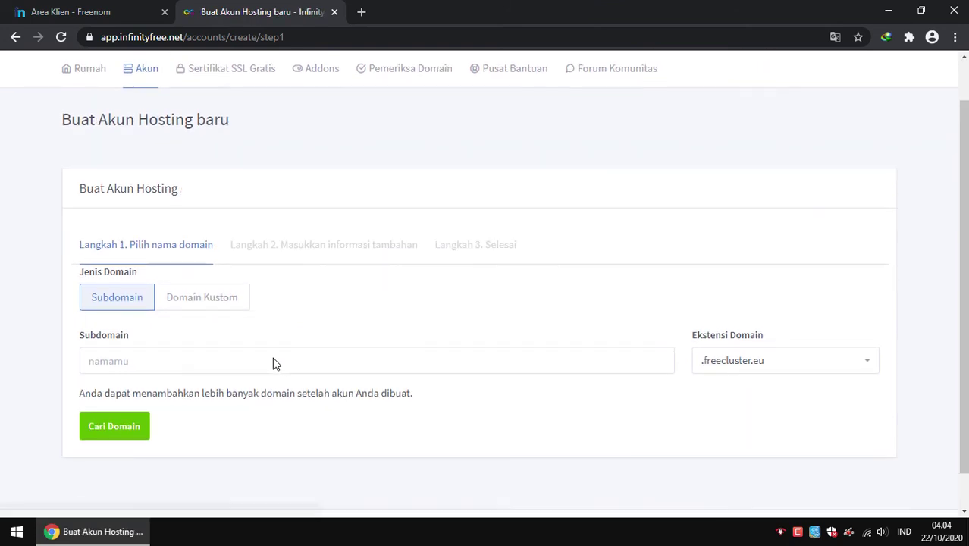
pyautogui.scroll(-3, 682, 364)
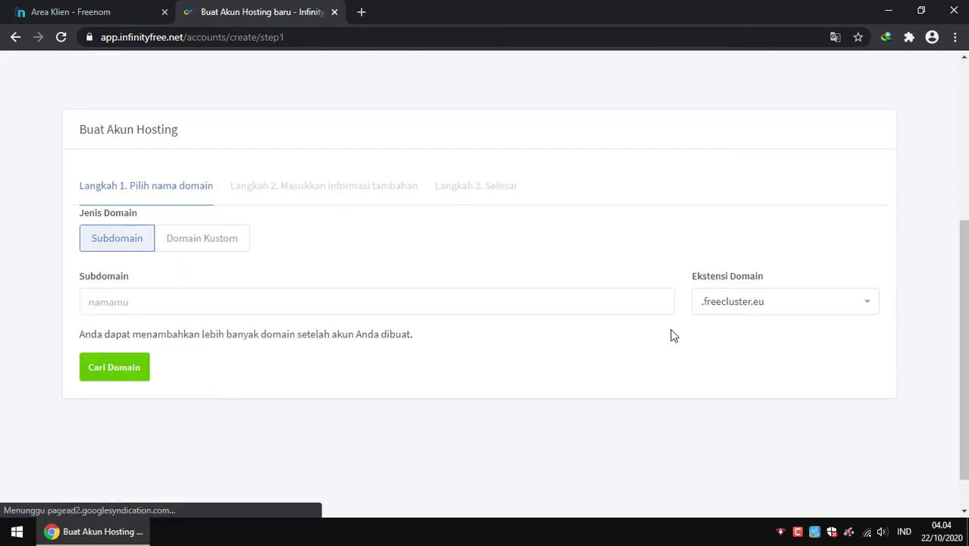
pyautogui.click(731, 307)
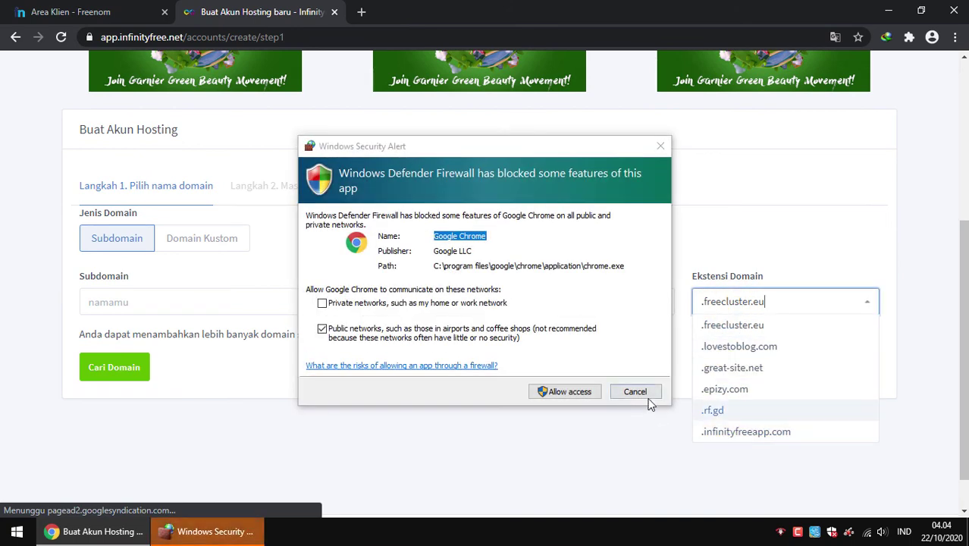
pyautogui.click(648, 396)
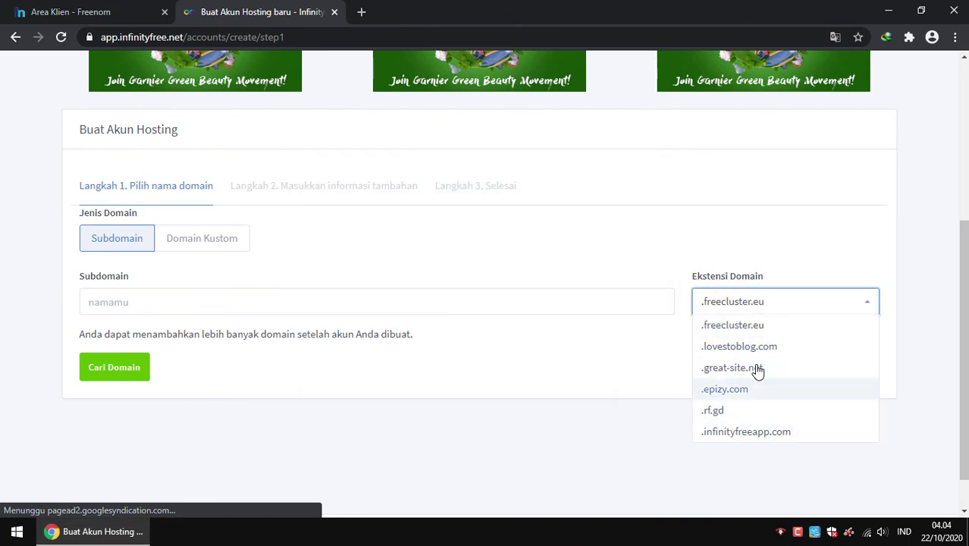
pyautogui.click(354, 300)
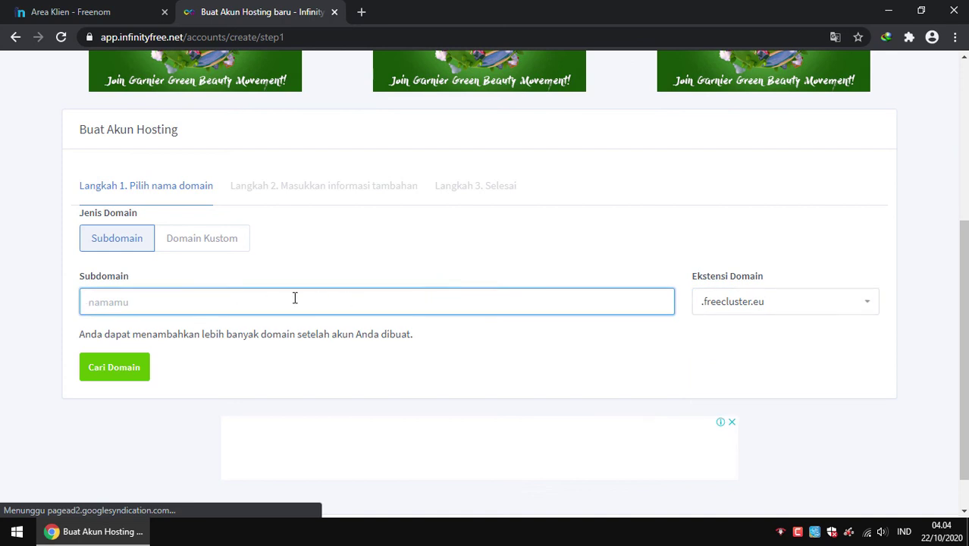
# Step: Revisit the Freenom nameserver form and the My Domains list
pyautogui.click(138, 11)
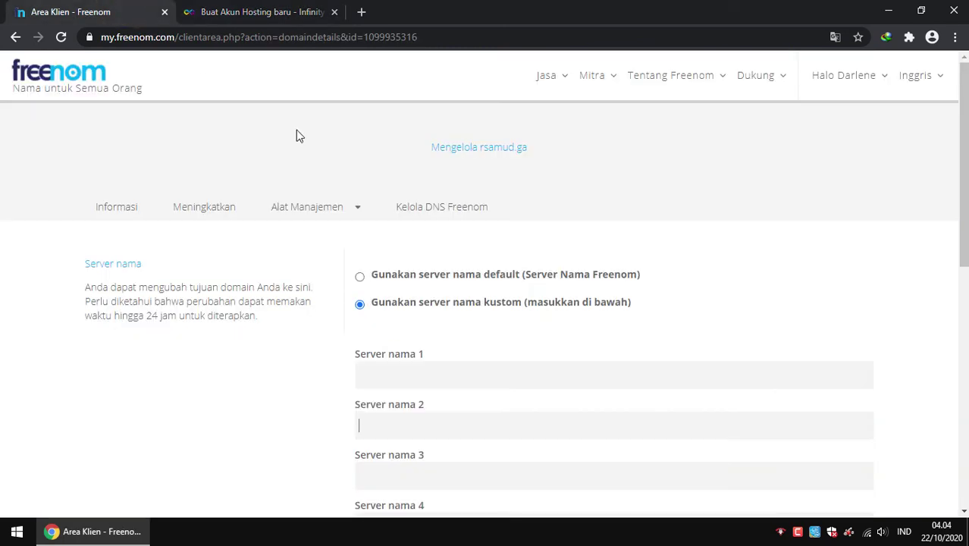
pyautogui.click(395, 364)
pyautogui.moveTo(547, 76)
pyautogui.click(551, 149)
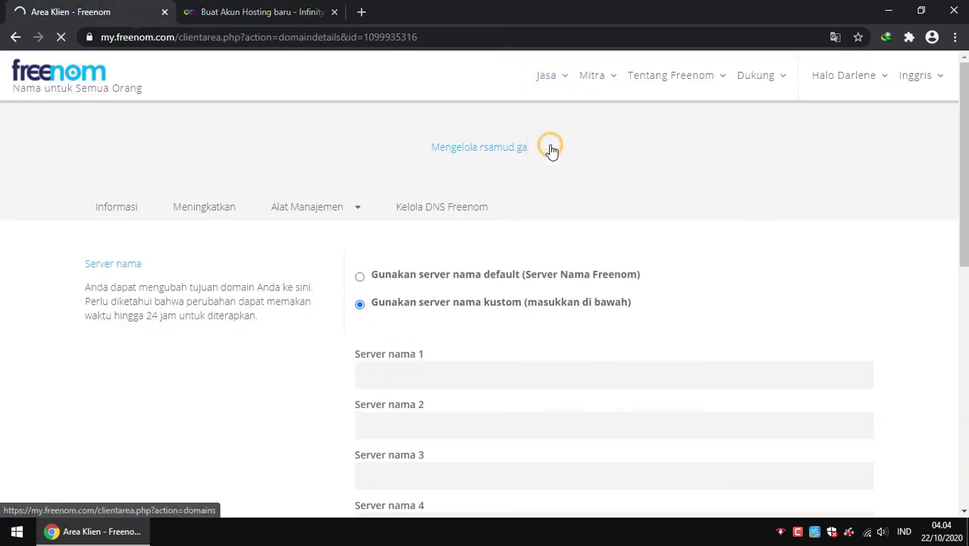
pyautogui.scroll(-1, 315, 245)
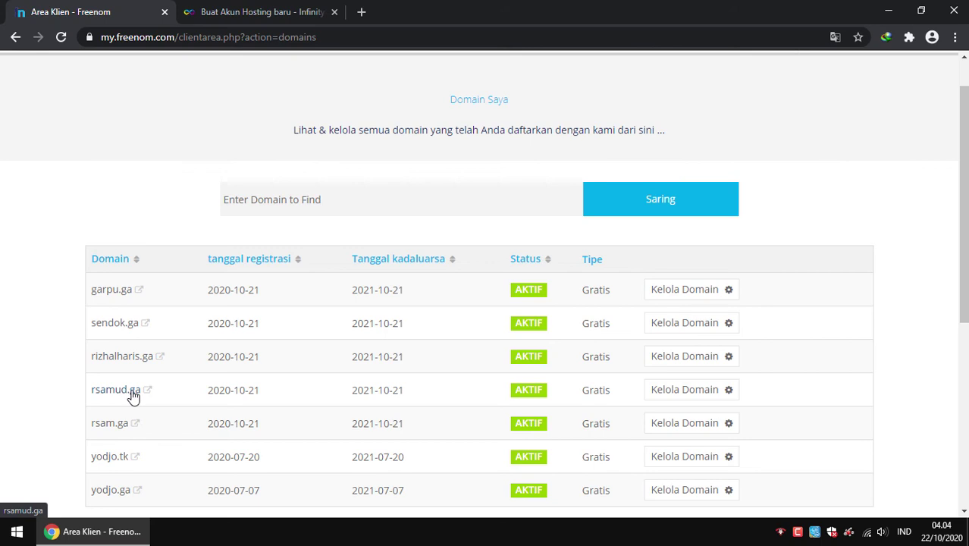
# Step: Back on the hosting form, review the extensions again and choose 'Domain Kustom'
pyautogui.click(288, 13)
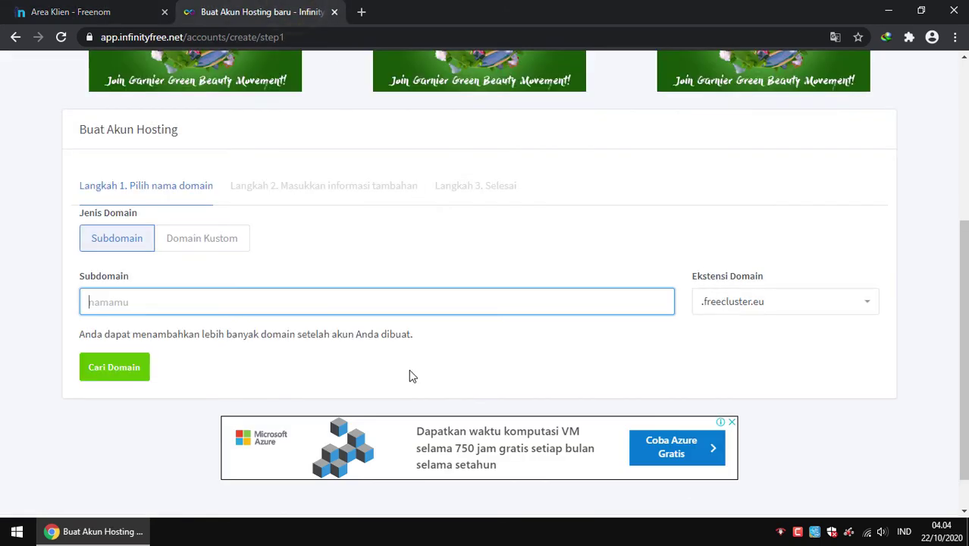
pyautogui.click(747, 307)
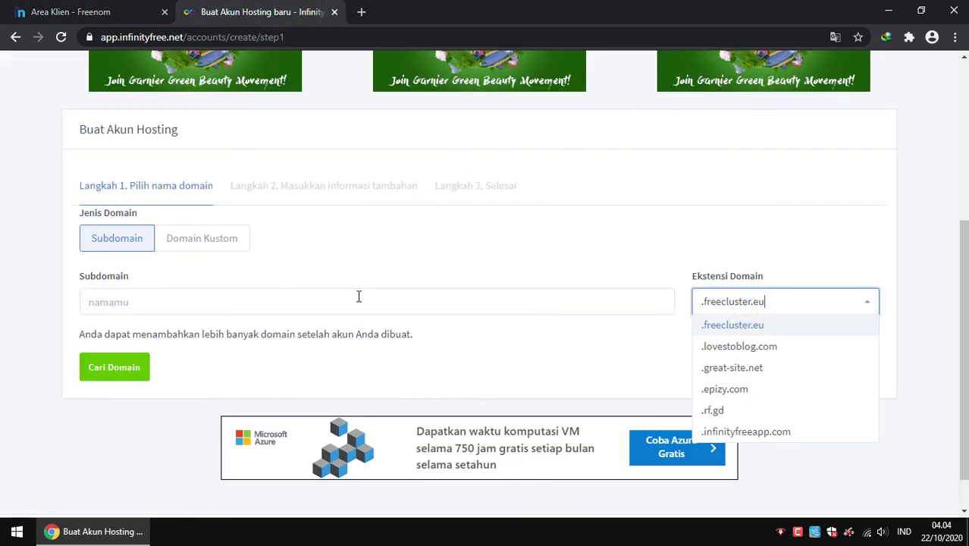
pyautogui.click(195, 242)
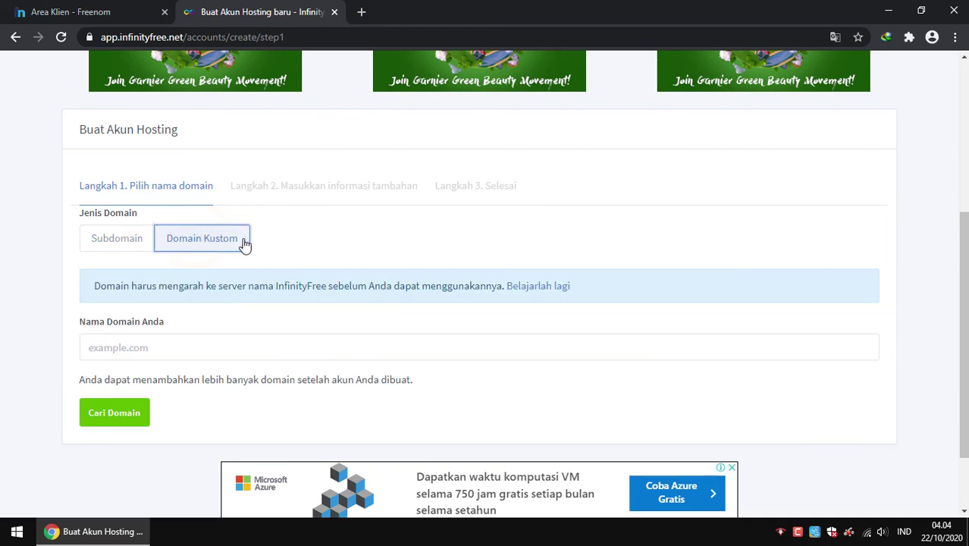
# Step: Open InfinityFree's nameserver help article in a new browser tab
pyautogui.rightClick(559, 292)
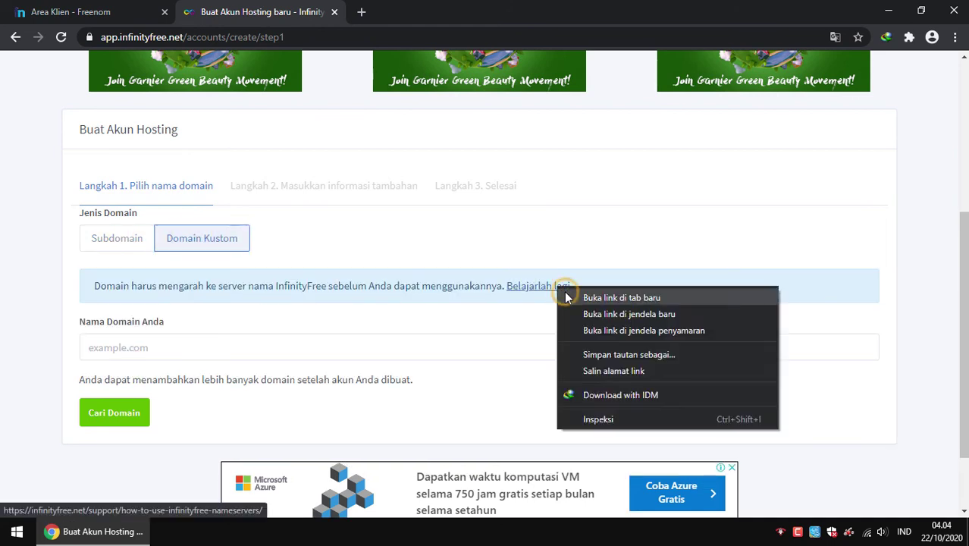
pyautogui.click(618, 294)
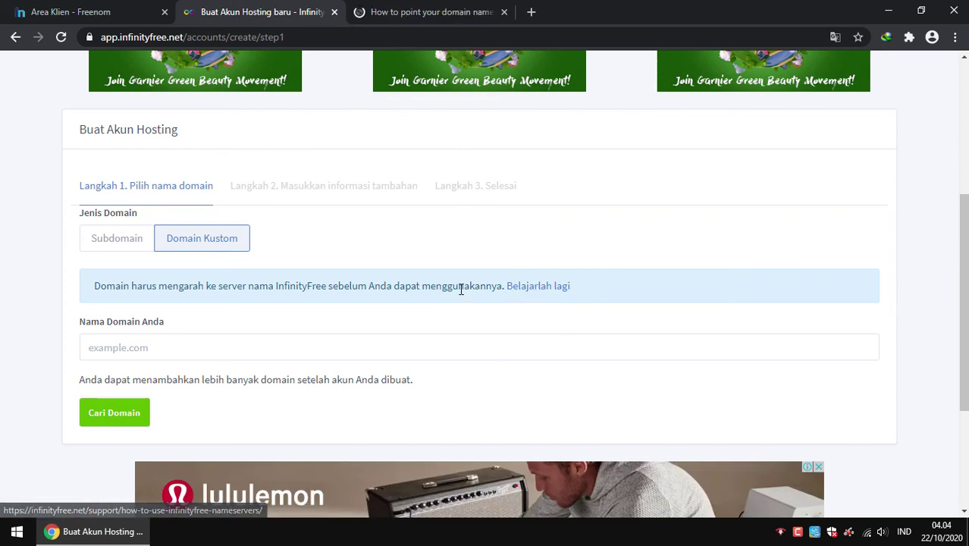
pyautogui.click(138, 349)
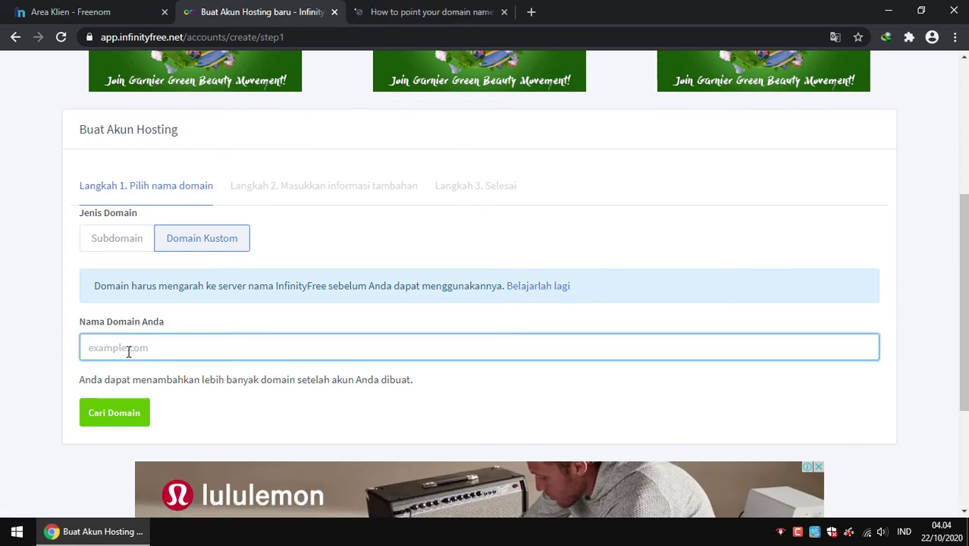
pyautogui.click(30, 11)
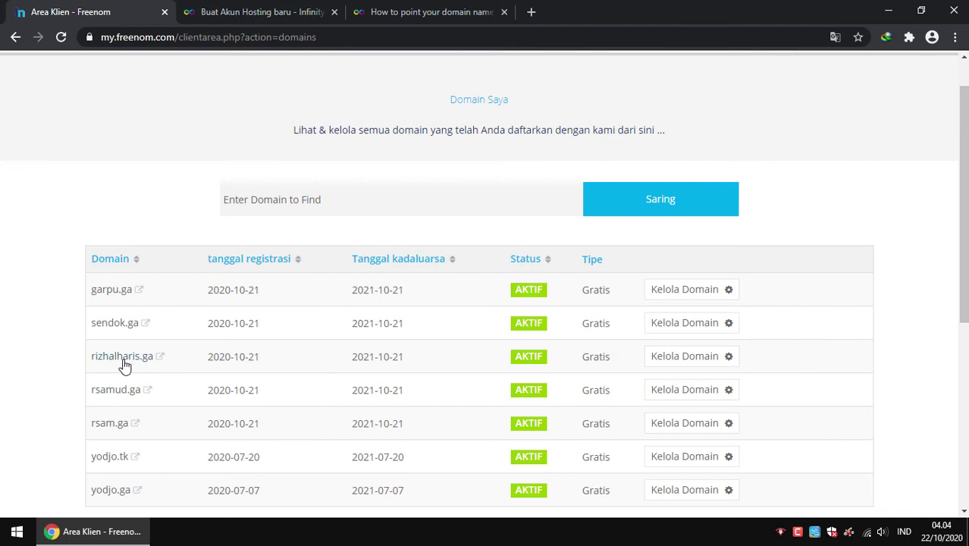
# Step: Find the nameservers ns1.epizy.com and ns2.epizy.com in the guide, then return to Freenom's domain list
pyautogui.click(421, 11)
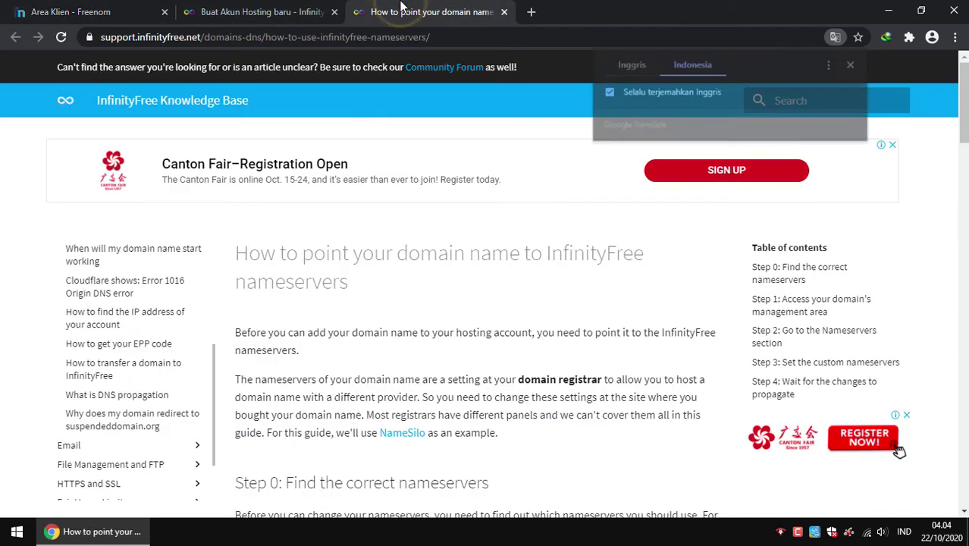
pyautogui.scroll(-3, 271, 403)
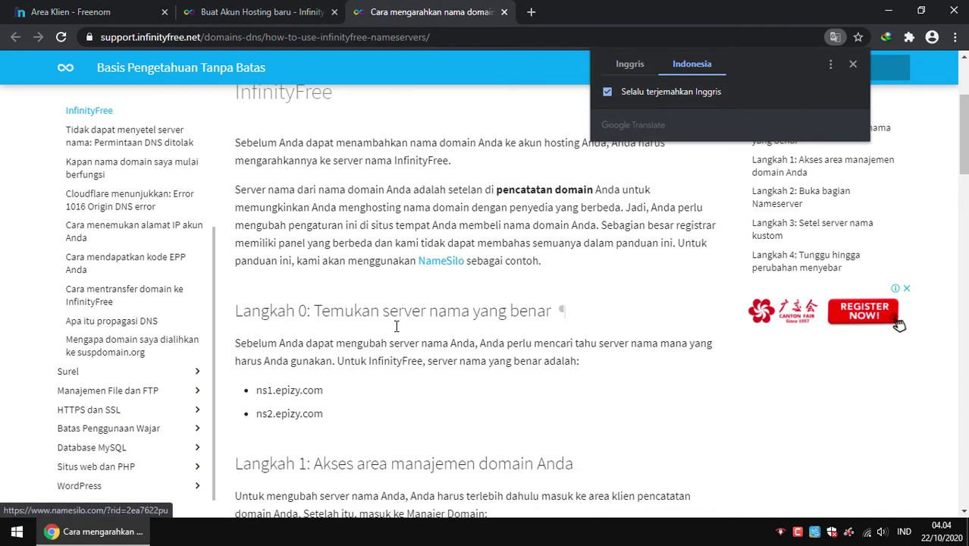
pyautogui.moveTo(256, 391); pyautogui.dragTo(256, 418)
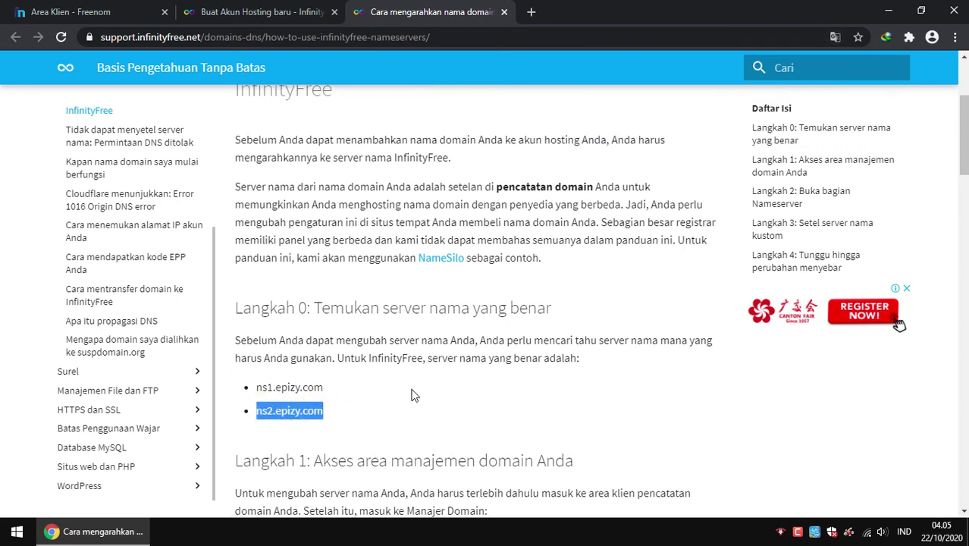
pyautogui.scroll(-3, 411, 388)
pyautogui.scroll(2, 411, 382)
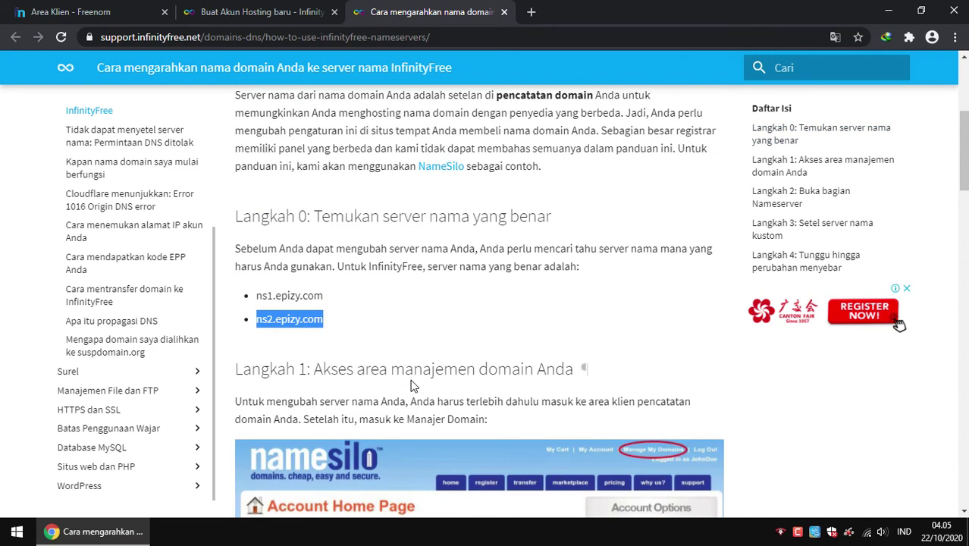
pyautogui.scroll(1, 394, 368)
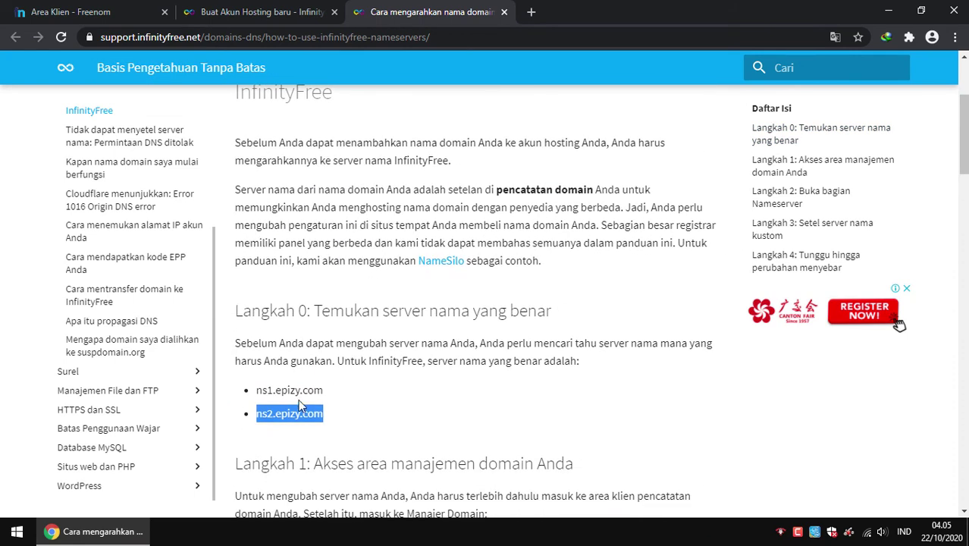
pyautogui.moveTo(337, 391); pyautogui.dragTo(259, 391)
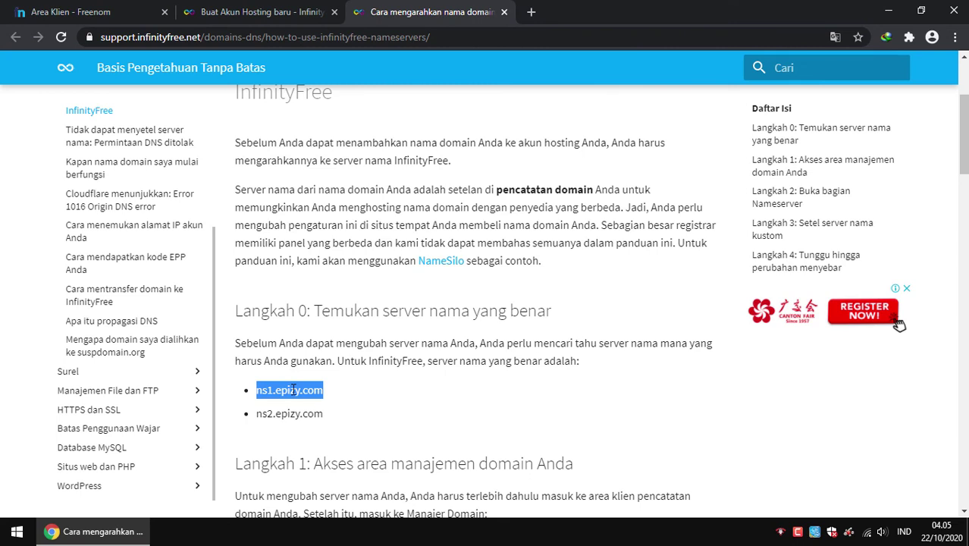
pyautogui.click(113, 12)
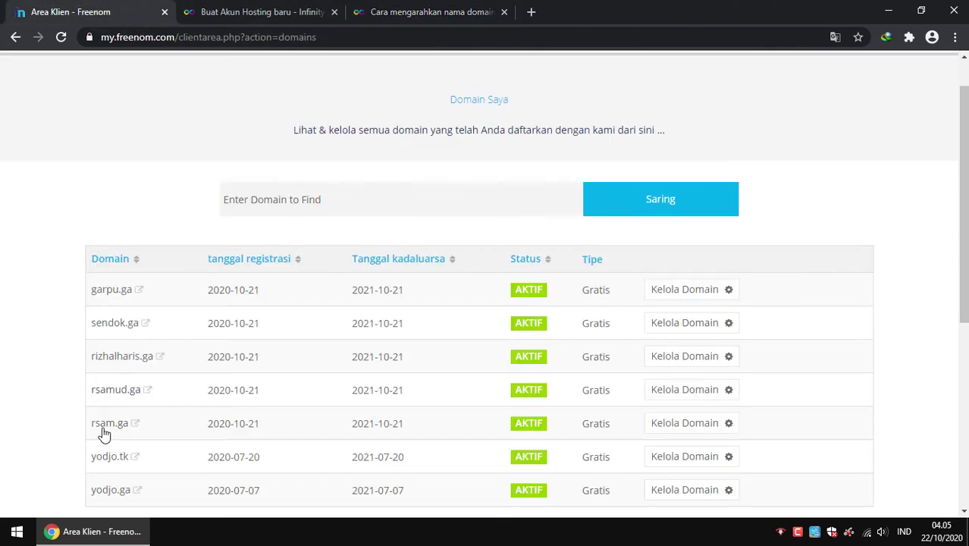
# Step: Copy rsam.ga from the Freenom list and load it in a new tab to see if it resolves
pyautogui.moveTo(86, 423); pyautogui.dragTo(130, 422)
pyautogui.hotkey('ctrl', 'c')
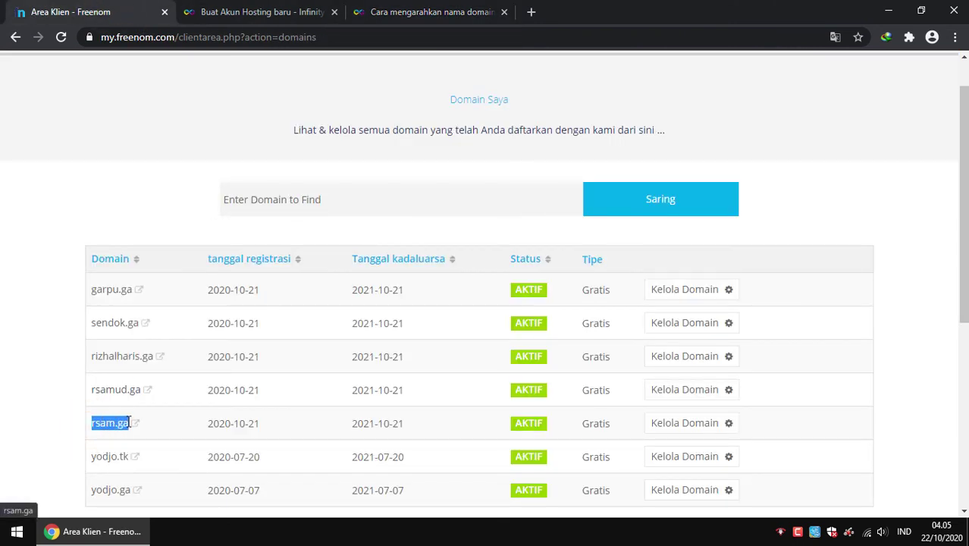
pyautogui.click(532, 12)
pyautogui.hotkey('ctrl', 'v')
pyautogui.press('Return')
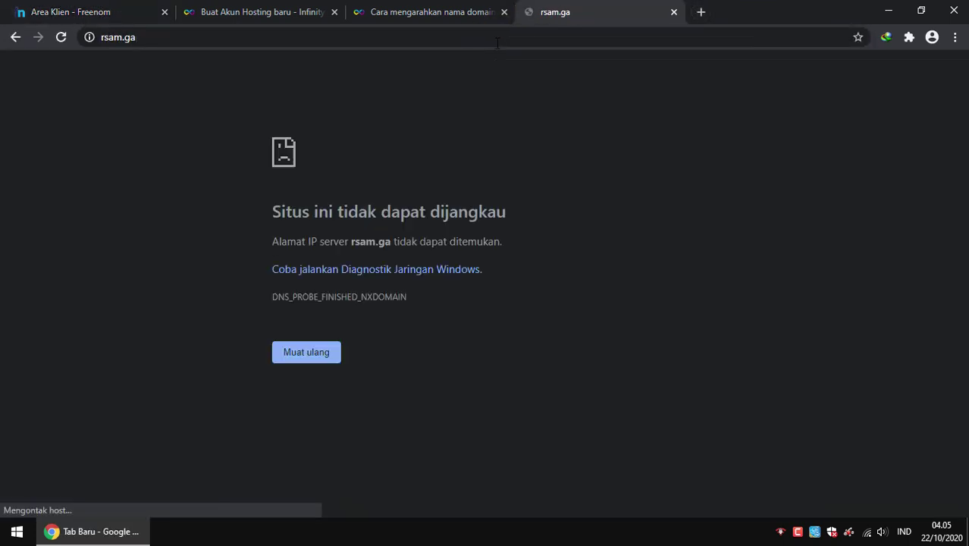
pyautogui.click(156, 40)
pyautogui.hotkey('ctrl', 'c')
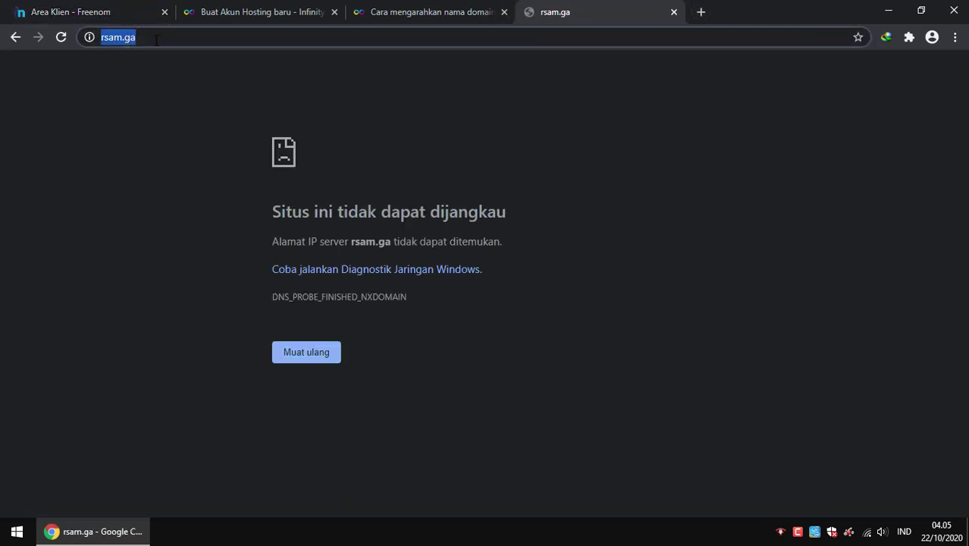
# Step: Paste rsam.ga into InfinityFree's custom domain field and check that it can be added
pyautogui.click(465, 11)
pyautogui.click(242, 12)
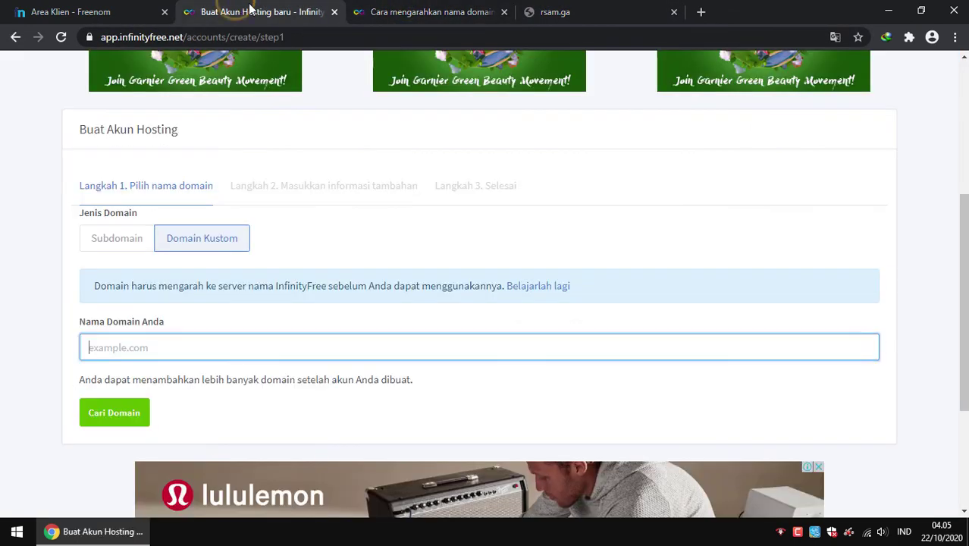
pyautogui.hotkey('ctrl', 'v')
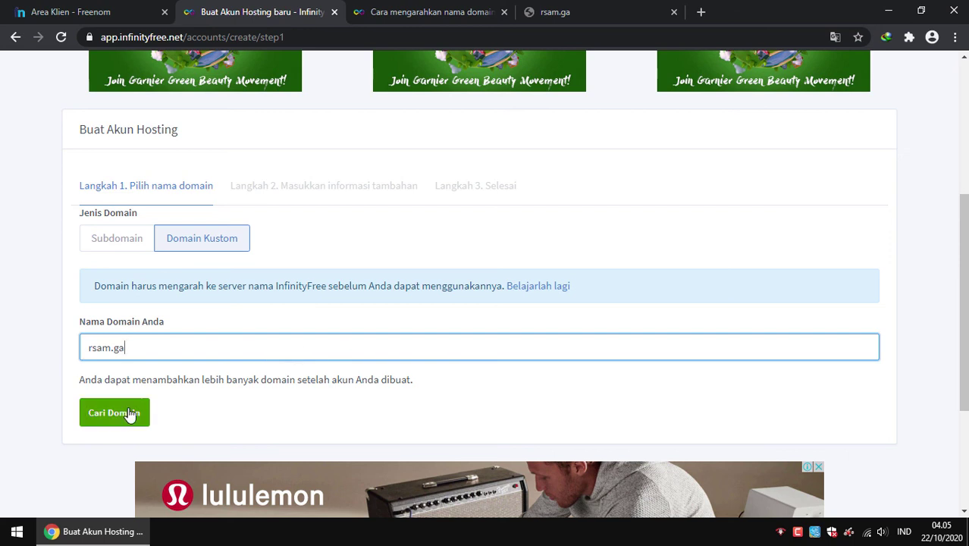
pyautogui.scroll(-3, 192, 375)
pyautogui.scroll(2, 46, 357)
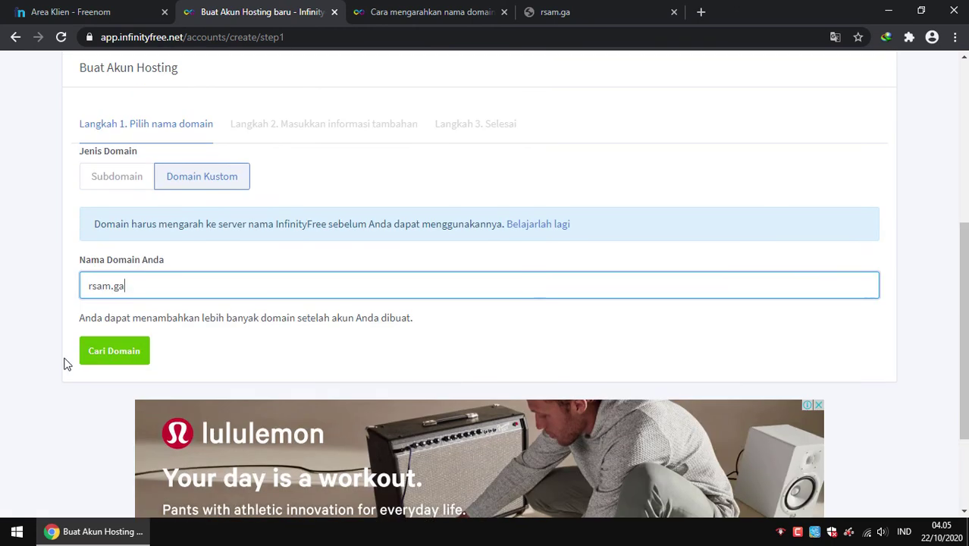
pyautogui.click(112, 353)
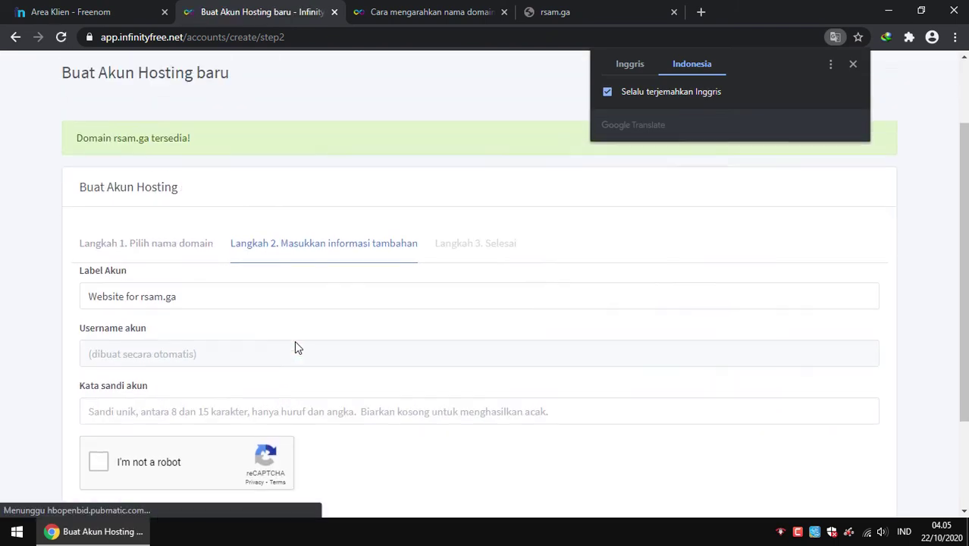
# Step: Copy ns1.epizy.com from the guide and open Freenom's management page for rsam.ga
pyautogui.scroll(-3, 303, 346)
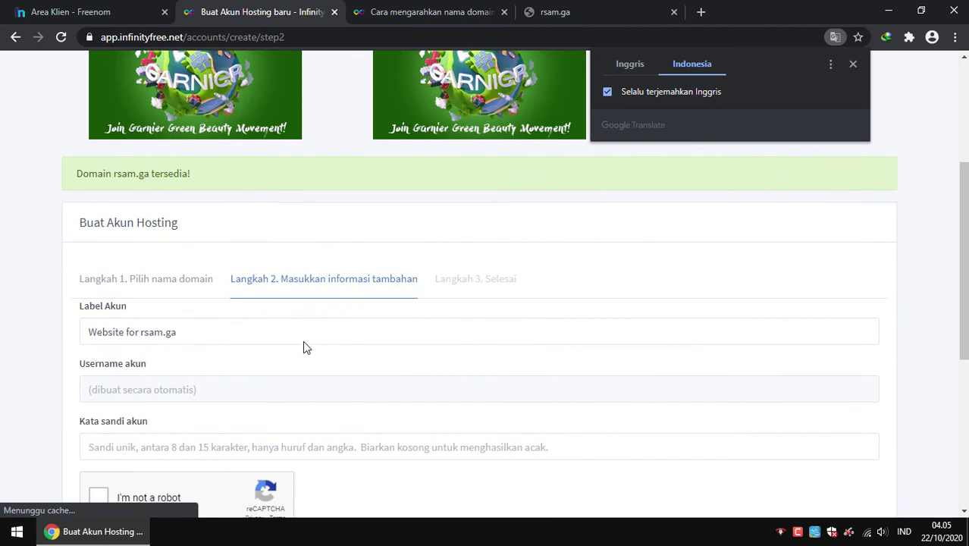
pyautogui.scroll(1, 333, 349)
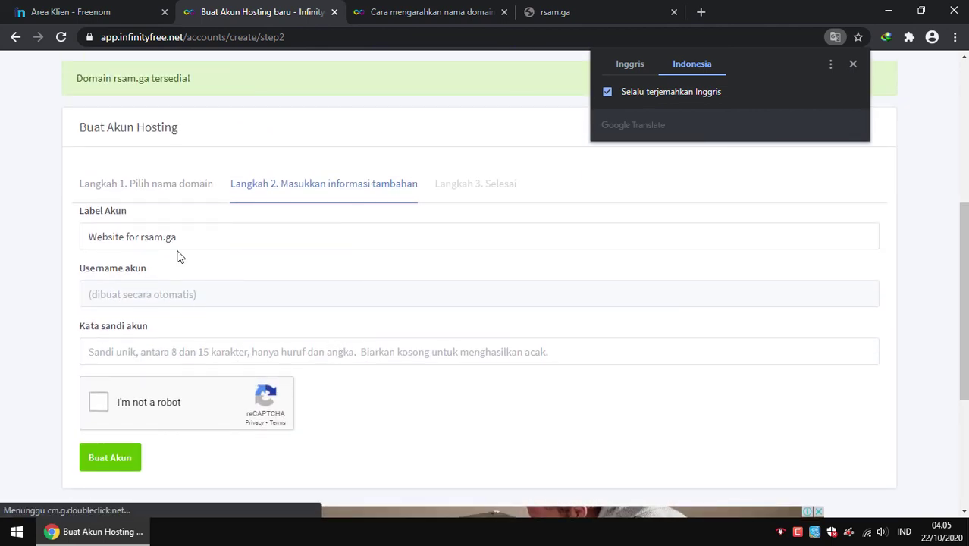
pyautogui.click(557, 12)
pyautogui.click(455, 12)
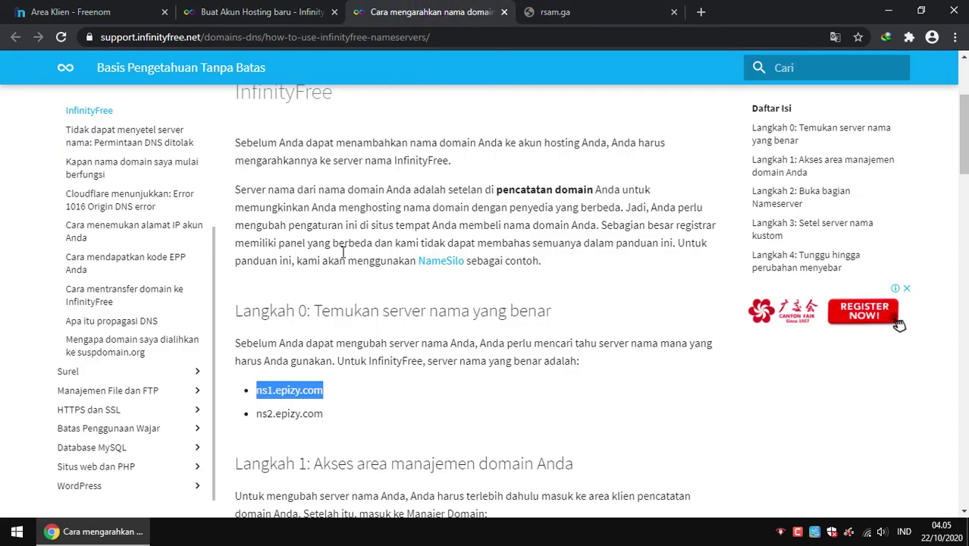
pyautogui.click(106, 8)
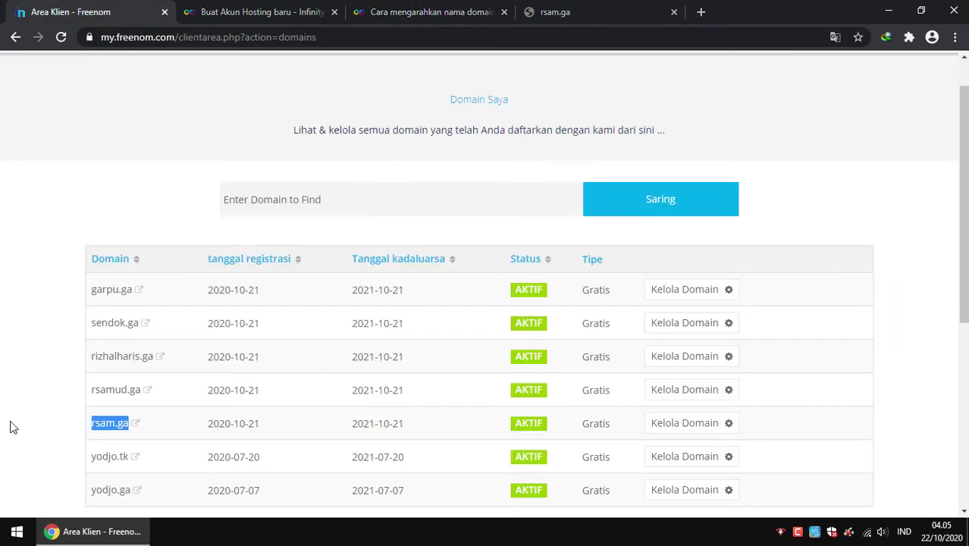
pyautogui.click(683, 430)
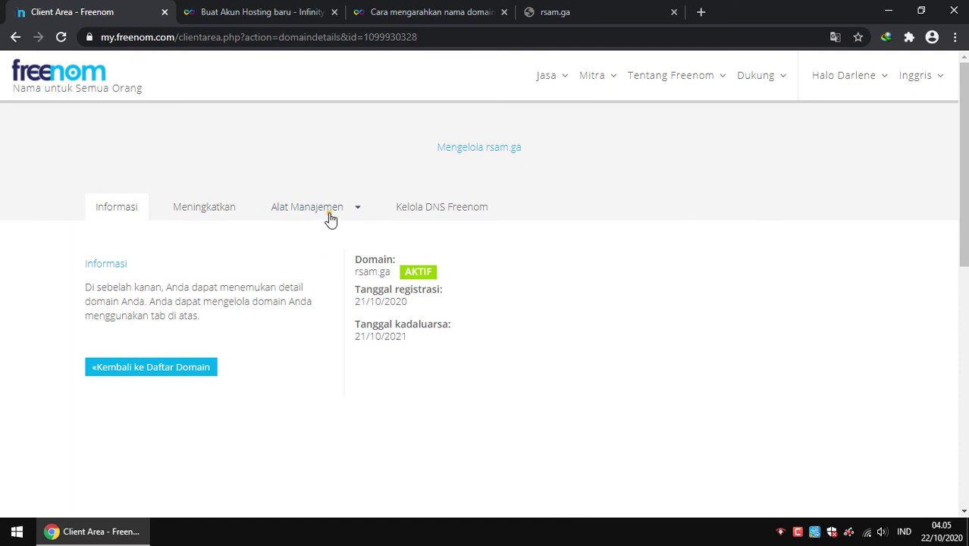
# Step: Switch rsam.ga to custom nameservers and enter ns1.epizy.com and ns2.epizy.com
pyautogui.click(330, 217)
pyautogui.click(301, 237)
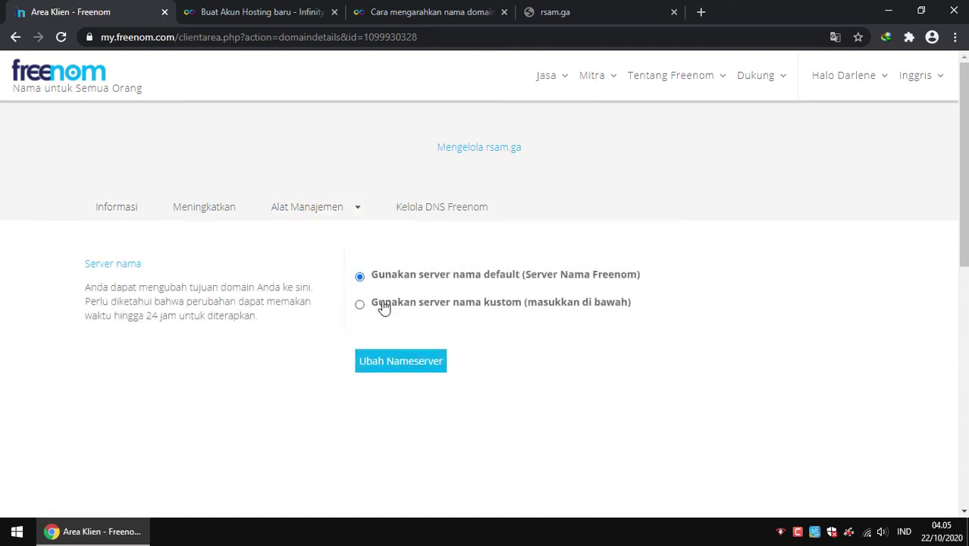
pyautogui.click(385, 306)
pyautogui.click(435, 377)
pyautogui.write('ns1.epizy.com')
pyautogui.click(427, 430)
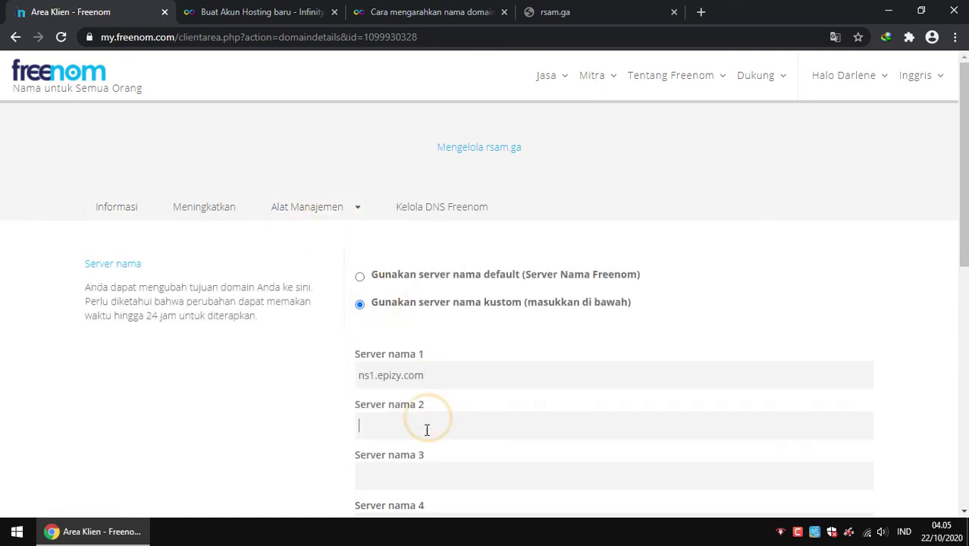
pyautogui.write('ns1.epizy.com')
pyautogui.moveTo(373, 427); pyautogui.dragTo(364, 427)
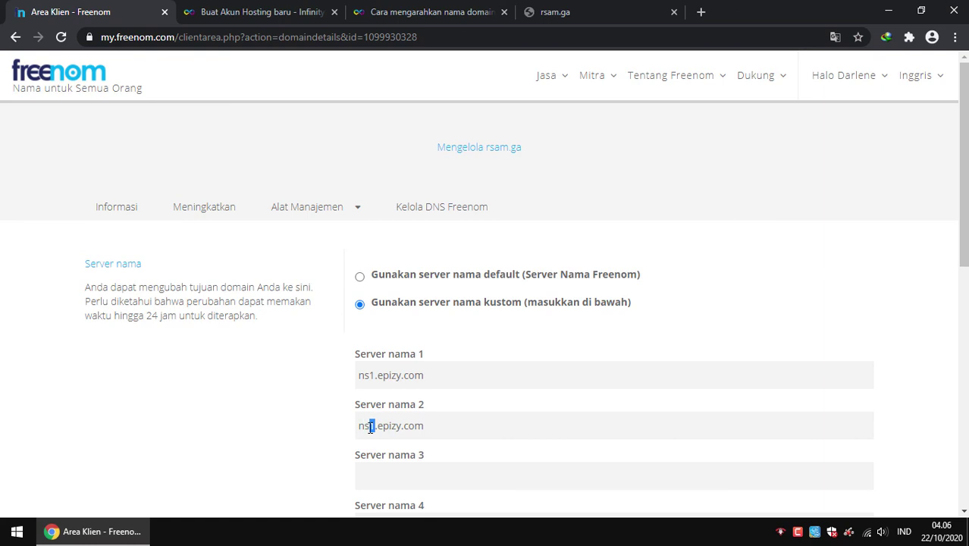
pyautogui.write('2')
# Step: Enter ns3, ns4 and ns5.epizy.com, then save all five custom nameservers
pyautogui.click(396, 471)
pyautogui.write('ns1.epizy.com')
pyautogui.scroll(-1, 425, 439)
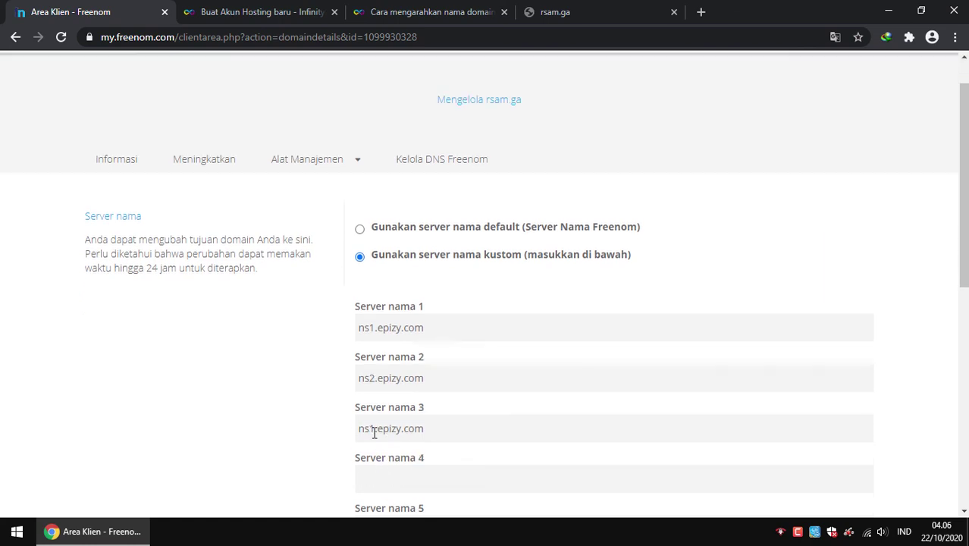
pyautogui.moveTo(368, 429); pyautogui.dragTo(372, 431)
pyautogui.write('3')
pyautogui.scroll(-1, 388, 433)
pyautogui.click(399, 440)
pyautogui.write('ns1.epizy.com')
pyautogui.write('4')
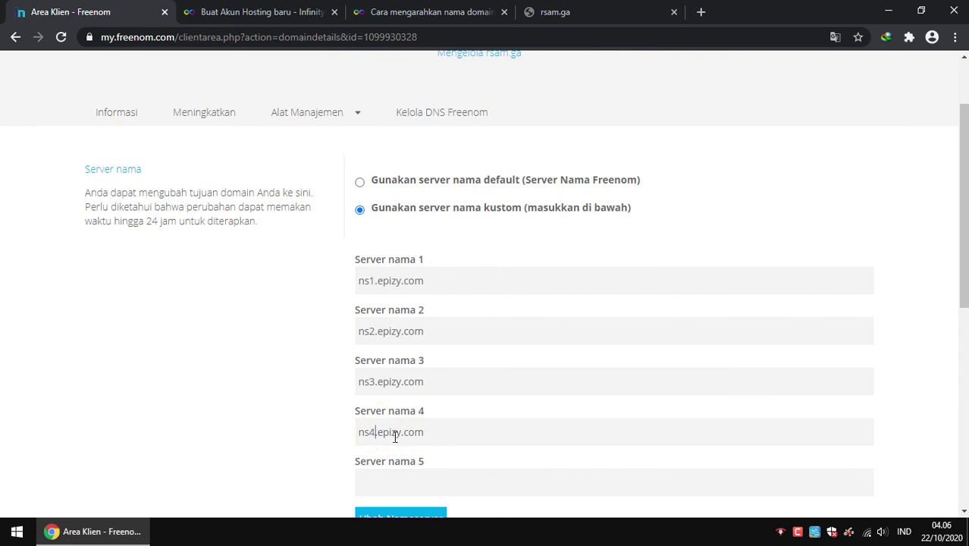
pyautogui.scroll(-2, 396, 433)
pyautogui.click(398, 389)
pyautogui.write('ns1.epizy.com')
pyautogui.write('5')
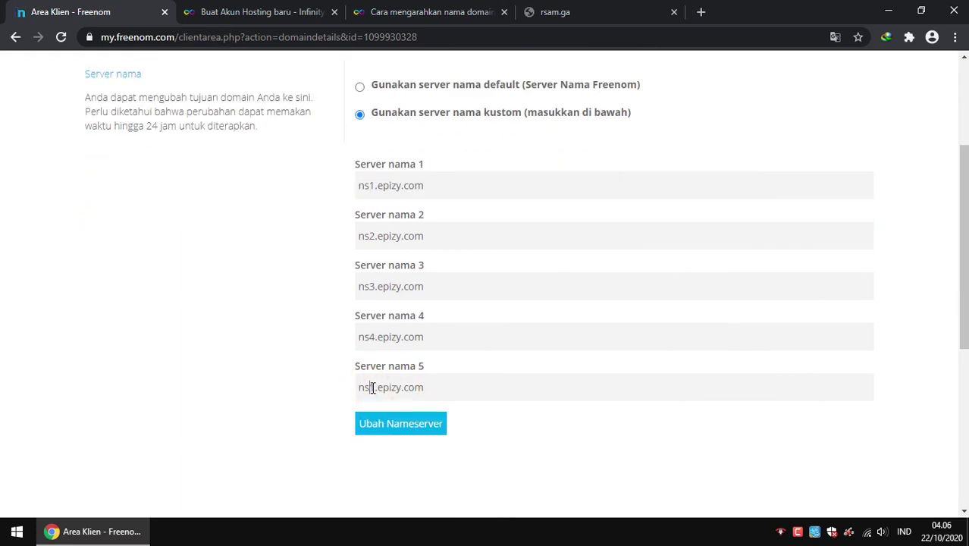
pyautogui.write('4')
pyautogui.press('BackSpace')
pyautogui.write('5')
pyautogui.click(409, 430)
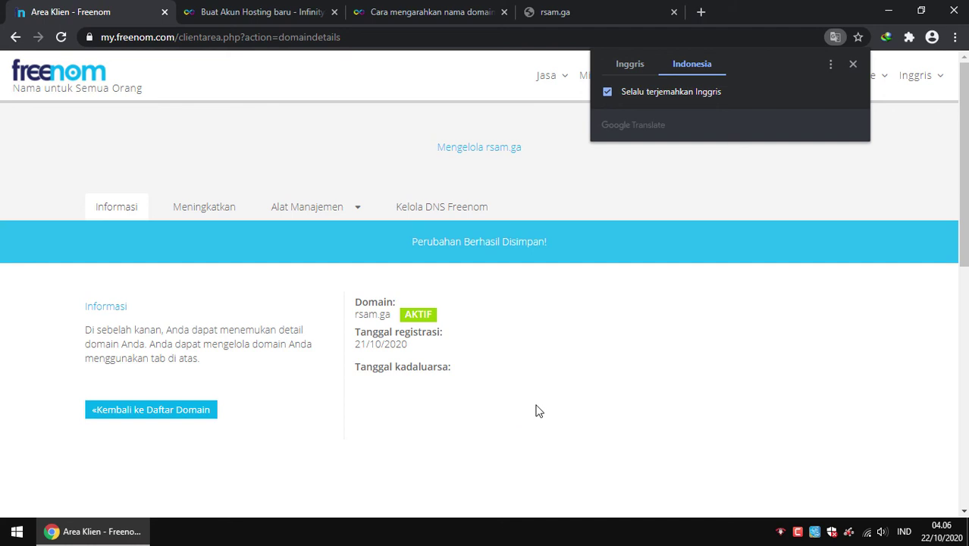
# Step: Reopen rsam.ga's nameserver settings to verify NS1–NS5.EPIZY.COM were saved
pyautogui.click(312, 211)
pyautogui.click(314, 234)
pyautogui.scroll(-1, 425, 403)
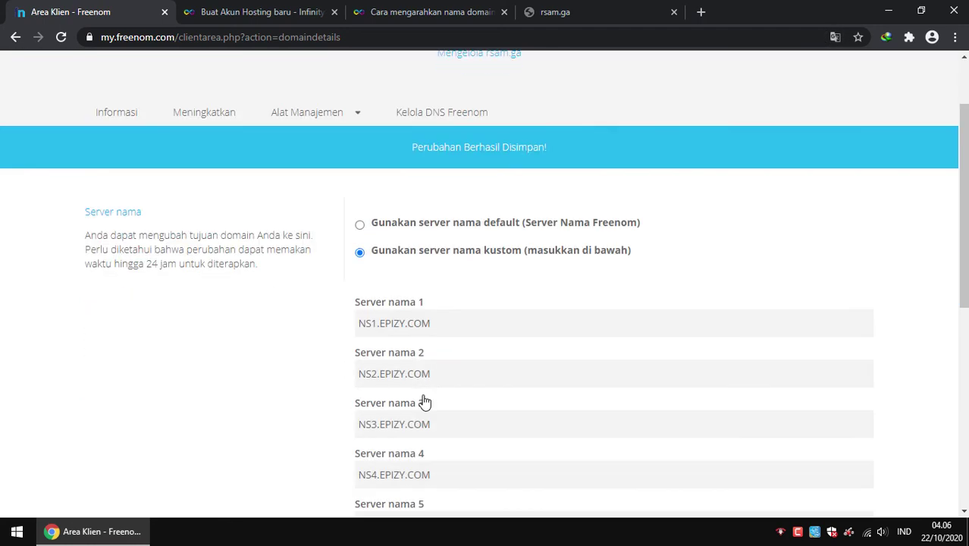
pyautogui.scroll(-1, 404, 323)
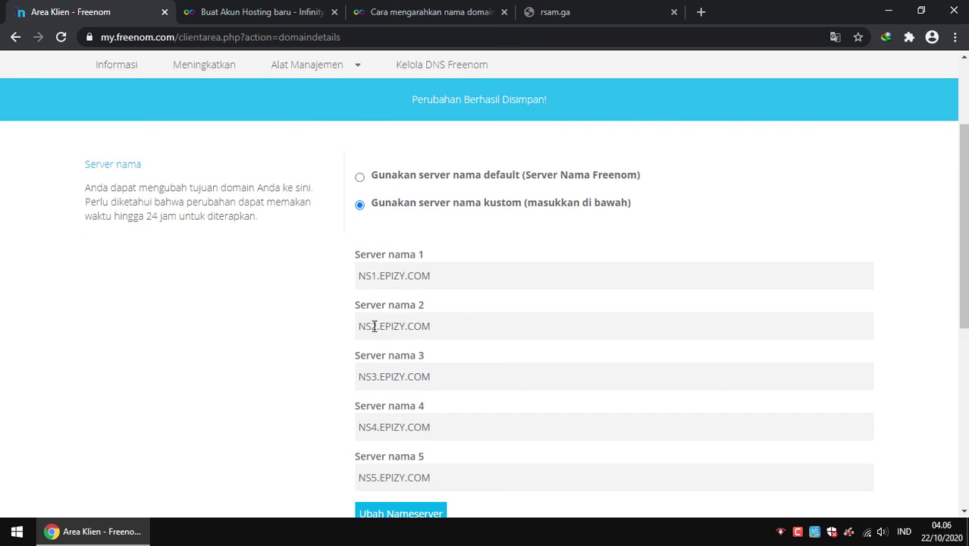
pyautogui.scroll(-2, 373, 326)
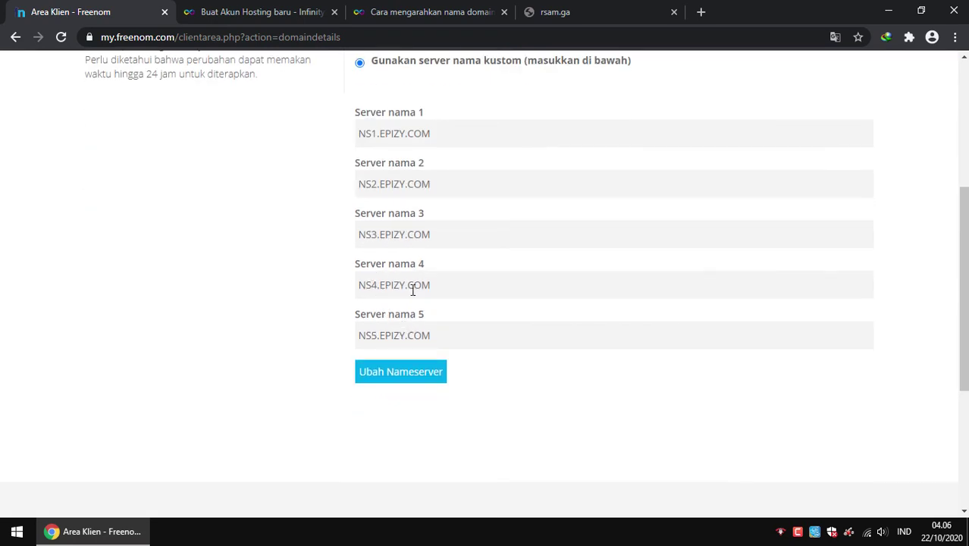
pyautogui.scroll(2, 509, 336)
# Step: Reread the guide's paragraph on the correct nameservers, then return to the hosting account form
pyautogui.click(428, 13)
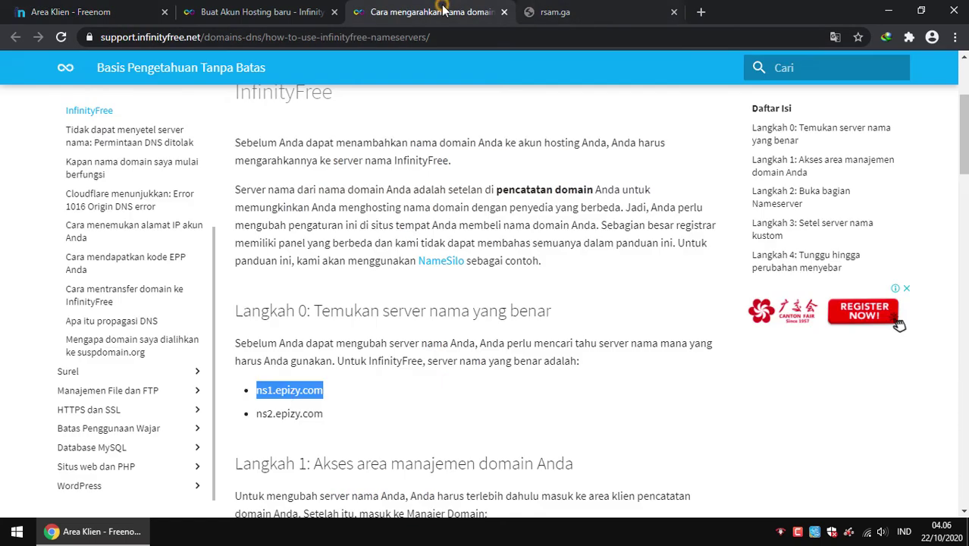
pyautogui.moveTo(241, 343); pyautogui.dragTo(584, 366)
pyautogui.click(629, 380)
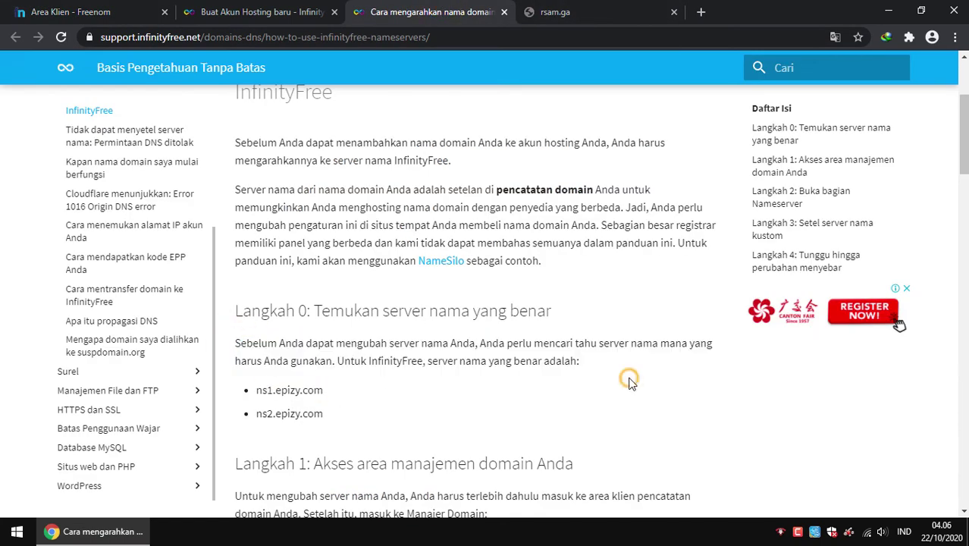
pyautogui.scroll(-3, 518, 372)
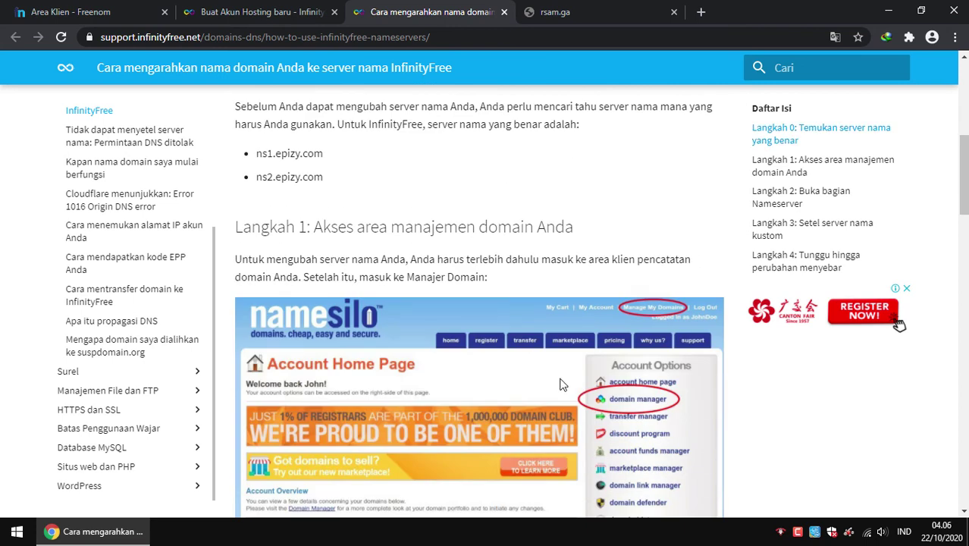
pyautogui.click(262, 12)
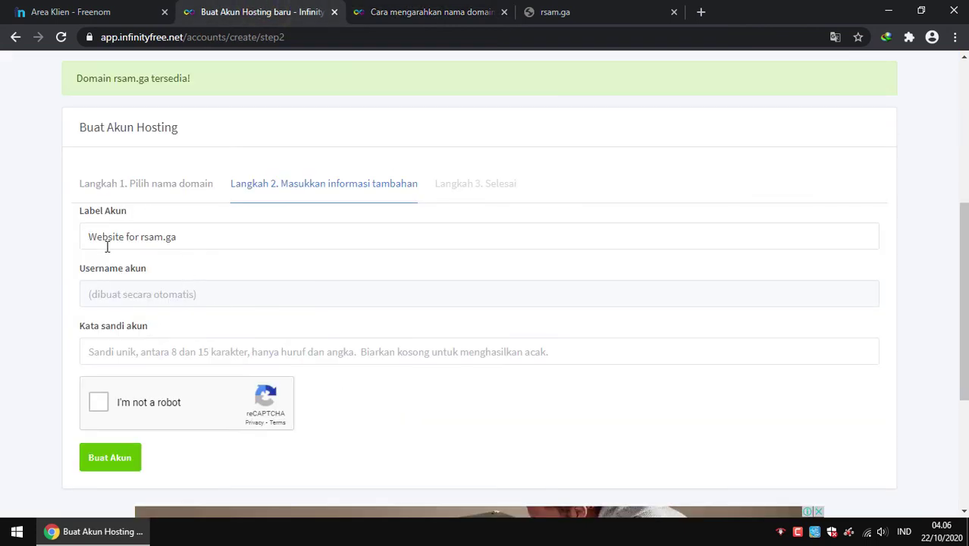
# Step: Keep the 'Website for rsam.ga' account label and paste in the account password
pyautogui.moveTo(142, 237); pyautogui.dragTo(2, 225)
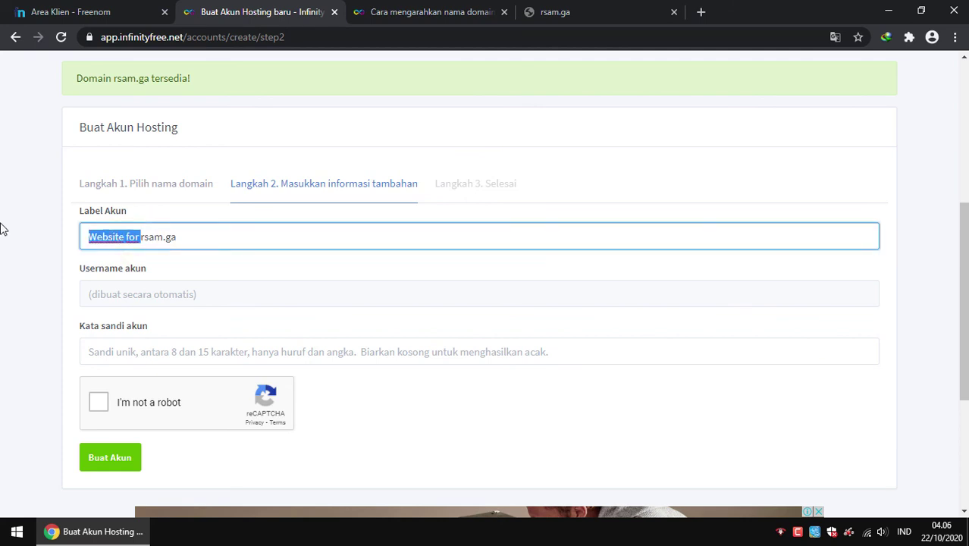
pyautogui.press('BackSpace')
pyautogui.hotkey('ctrl', 'z')
pyautogui.click(130, 298)
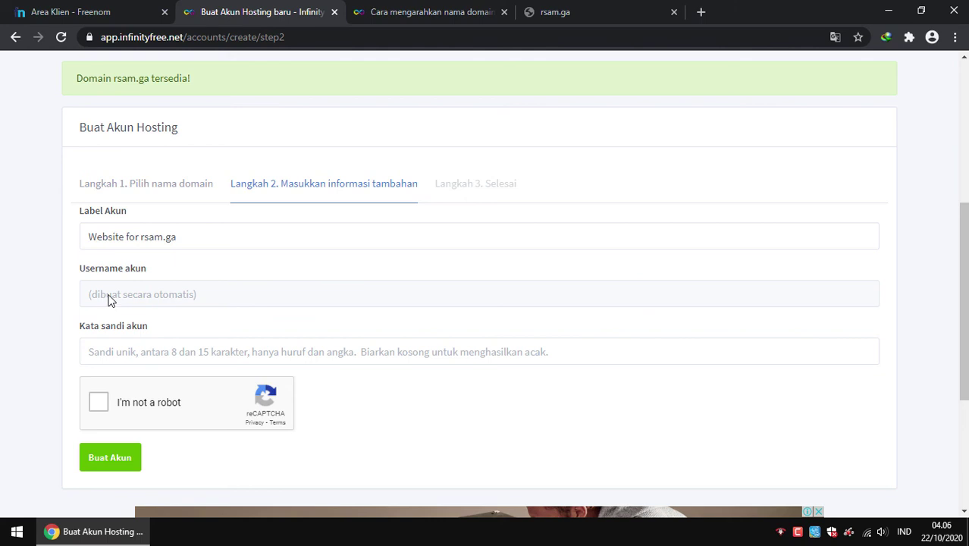
pyautogui.click(247, 351)
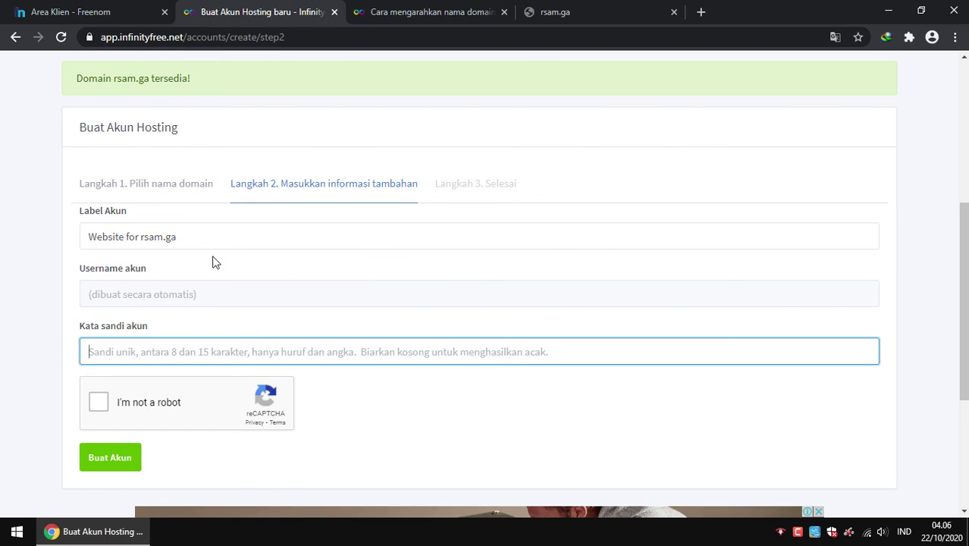
pyautogui.hotkey('ctrl', 'v')
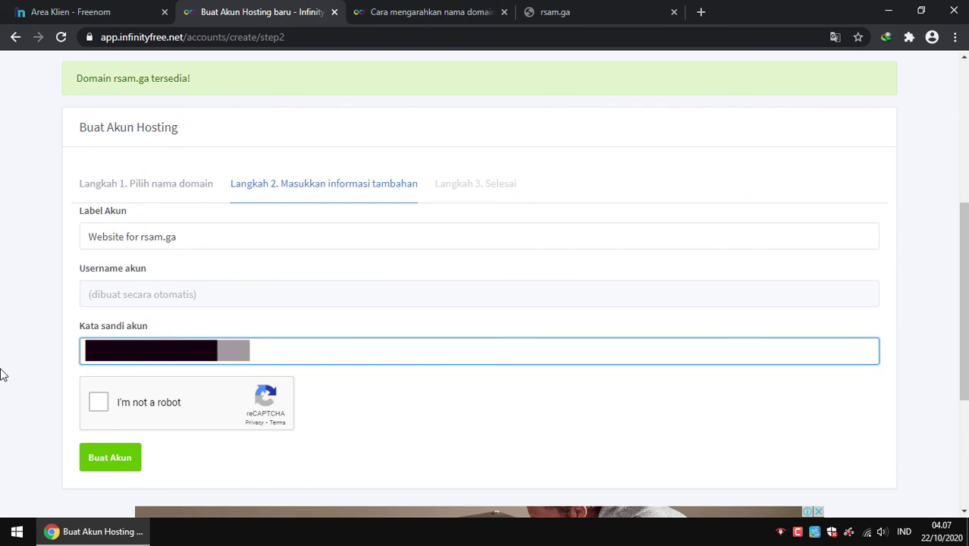
# Step: Save a copy of the password in Notepad, tick the reCAPTCHA and submit account creation
pyautogui.press('super+r')
pyautogui.write('no')
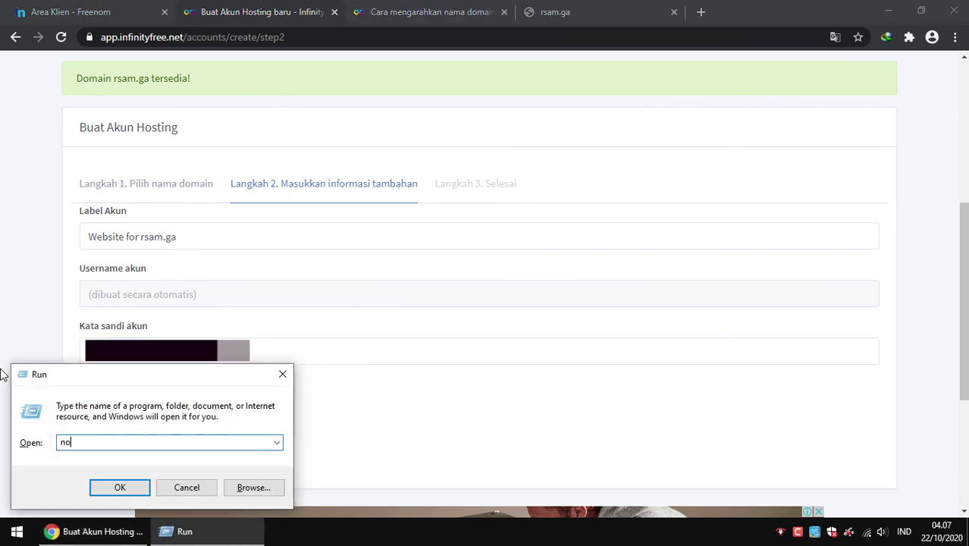
pyautogui.write('tepad')
pyautogui.press('Return')
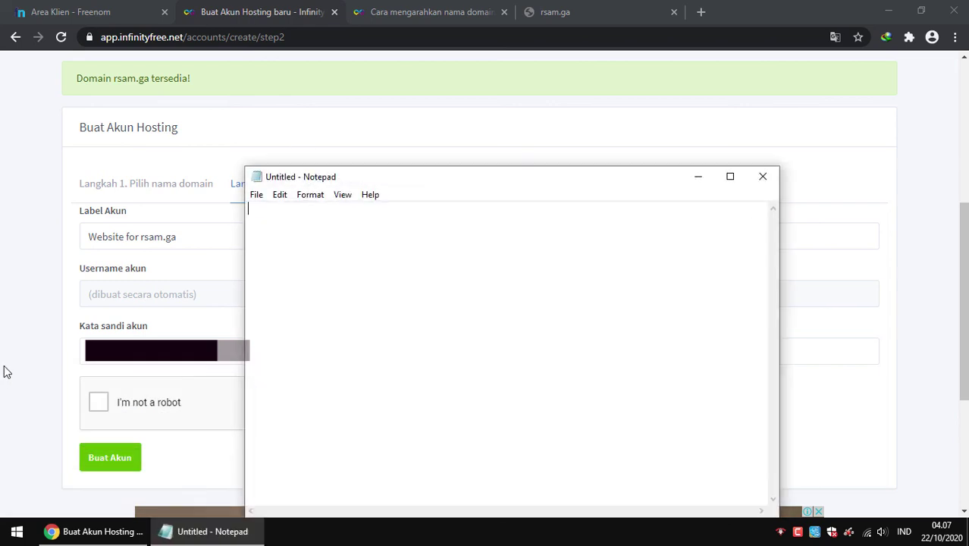
pyautogui.hotkey('ctrl', 'v')
pyautogui.click(697, 177)
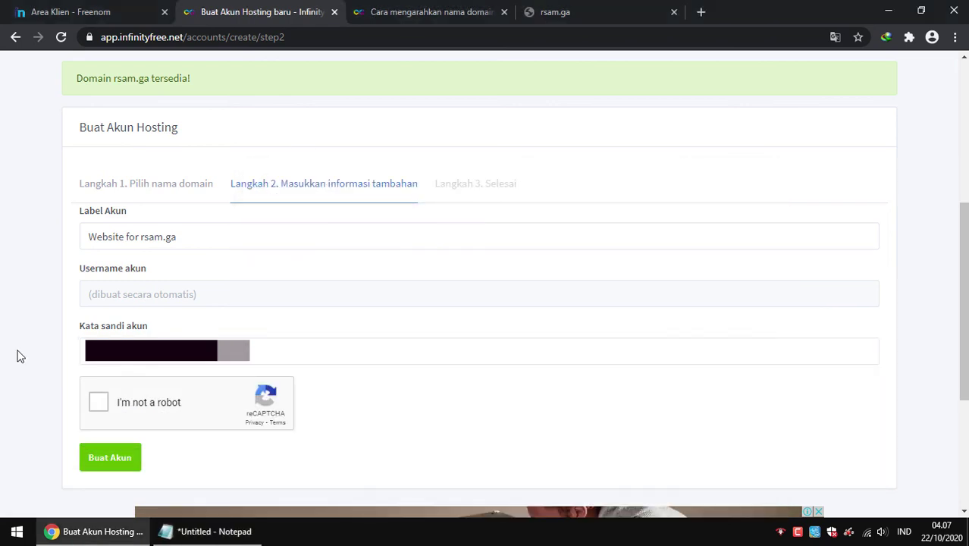
pyautogui.click(98, 401)
pyautogui.click(121, 465)
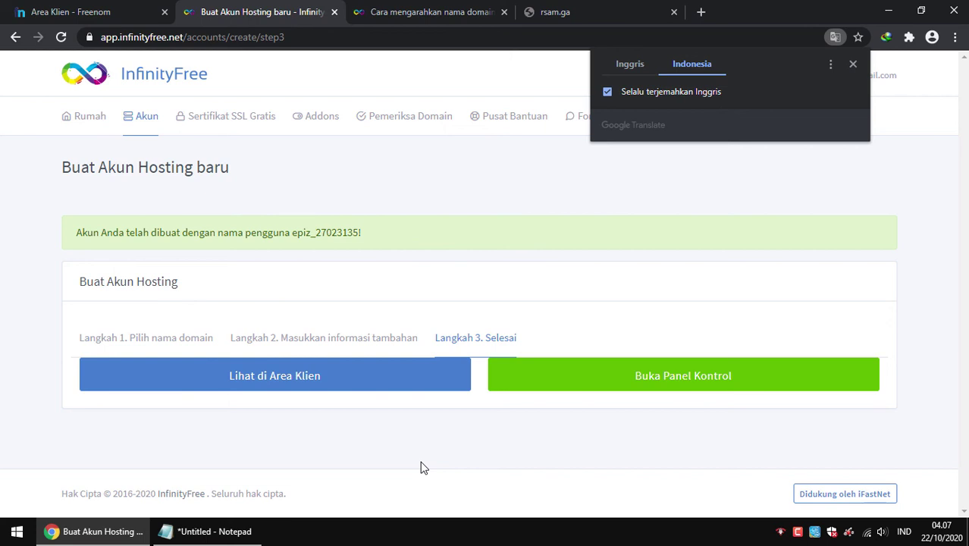
# Step: Open the new hosting account's control panel in a new tab
pyautogui.click(611, 379)
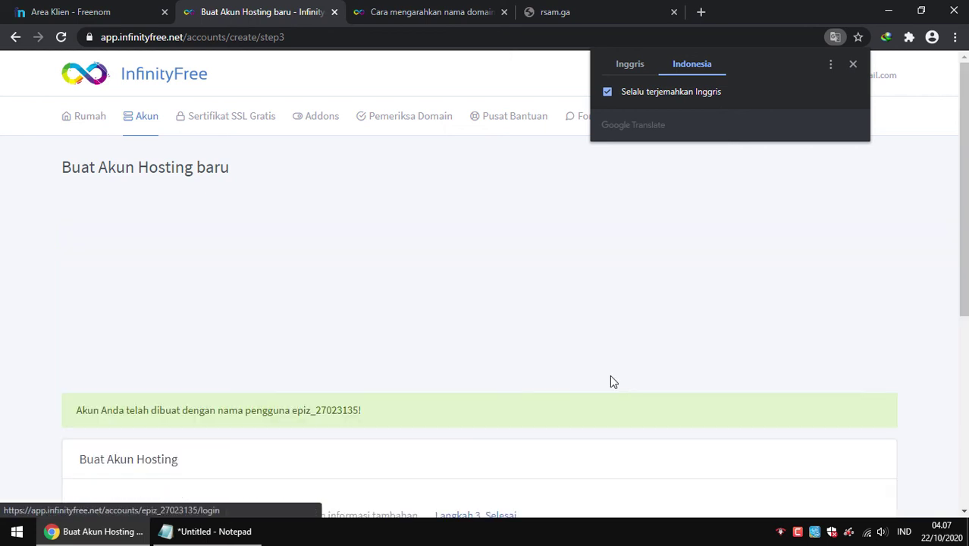
pyautogui.scroll(-2, 562, 370)
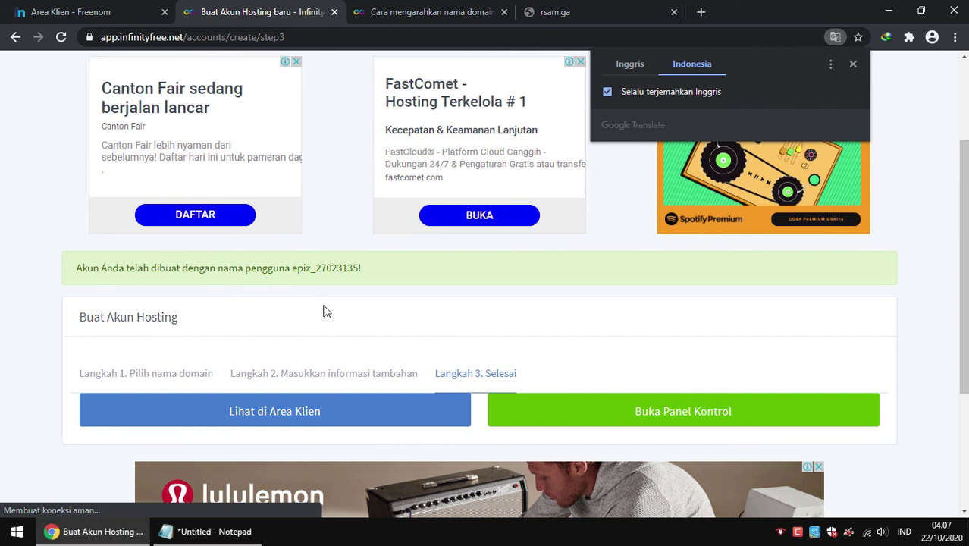
pyautogui.scroll(-1, 323, 311)
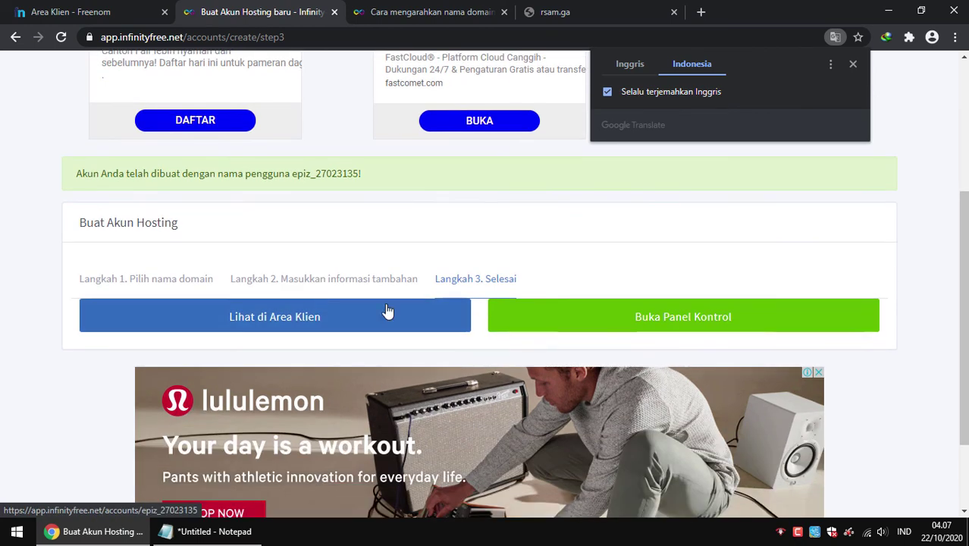
pyautogui.middleClick(569, 319)
pyautogui.click(409, 9)
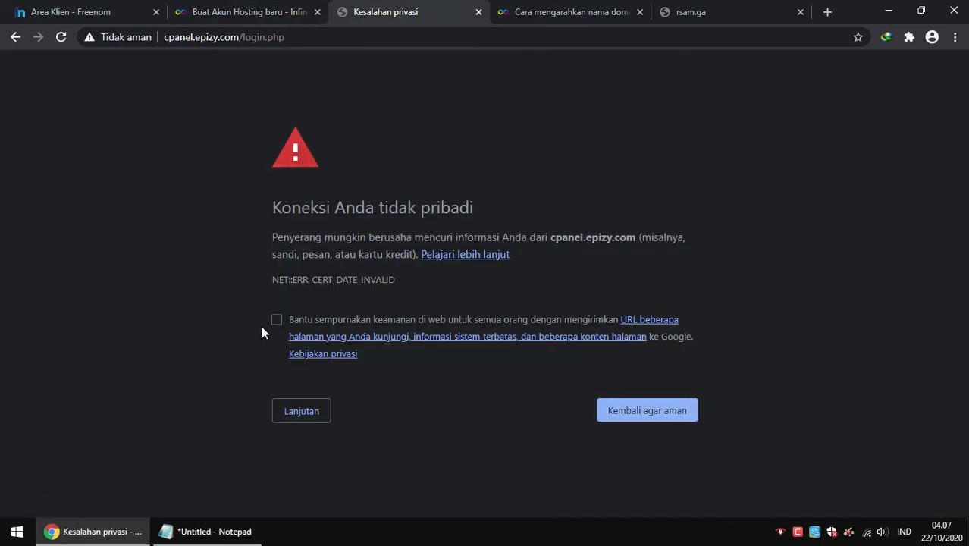
# Step: Proceed past the certificate warning to cpanel.epizy.com, dismiss translation, and agree to service emails
pyautogui.click(296, 410)
pyautogui.scroll(-2, 436, 372)
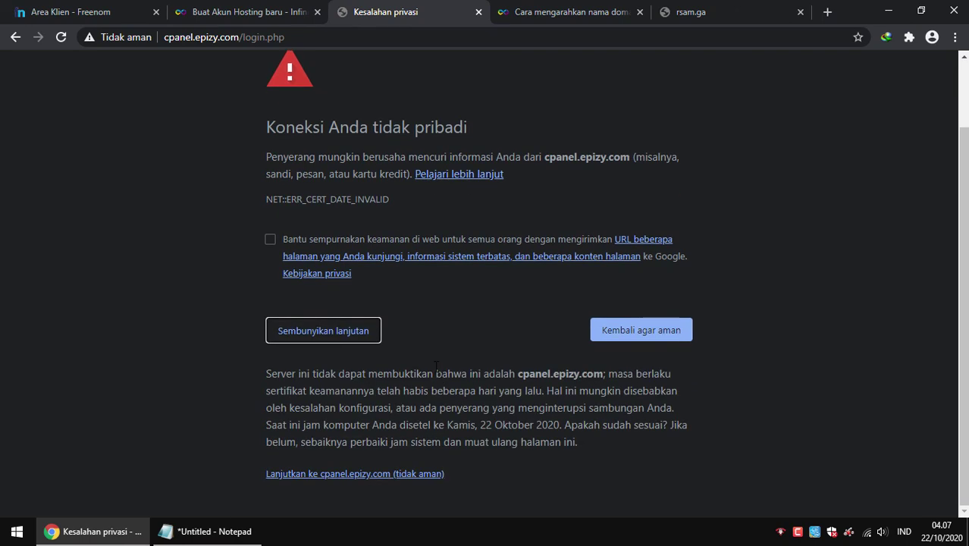
pyautogui.click(366, 475)
pyautogui.click(526, 166)
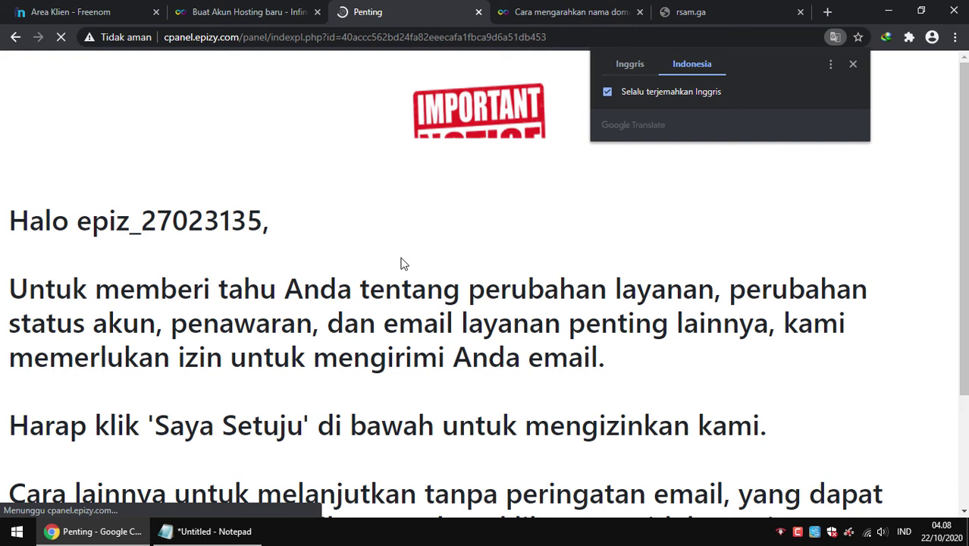
pyautogui.click(854, 65)
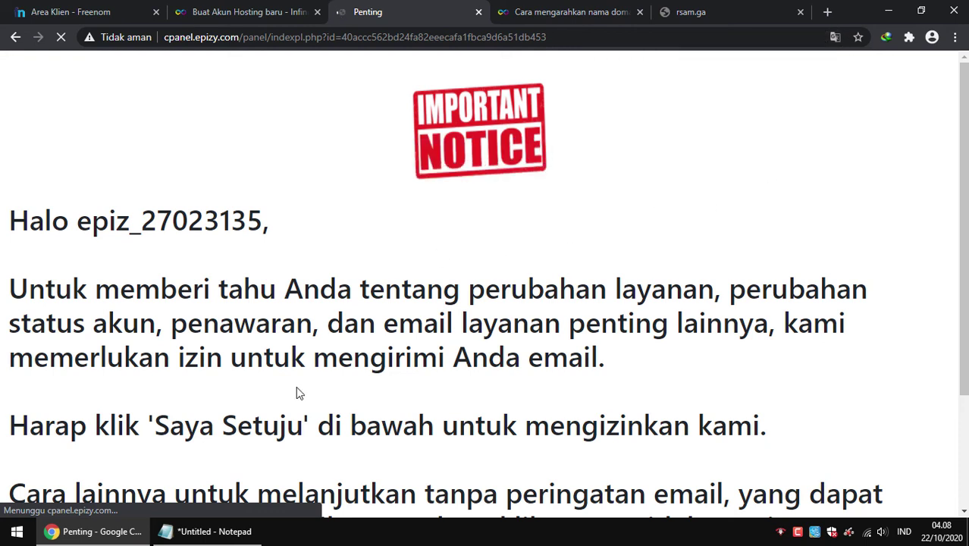
pyautogui.scroll(-3, 300, 385)
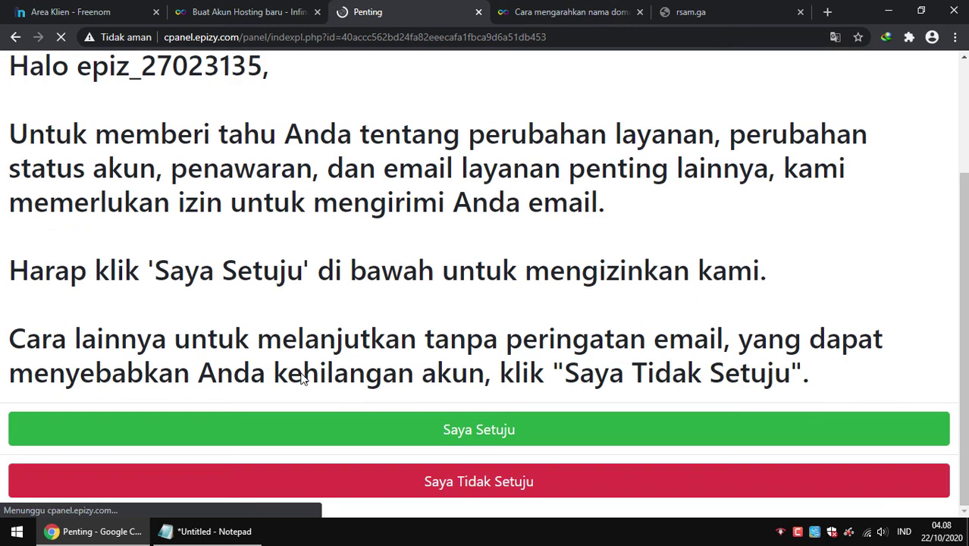
pyautogui.click(494, 442)
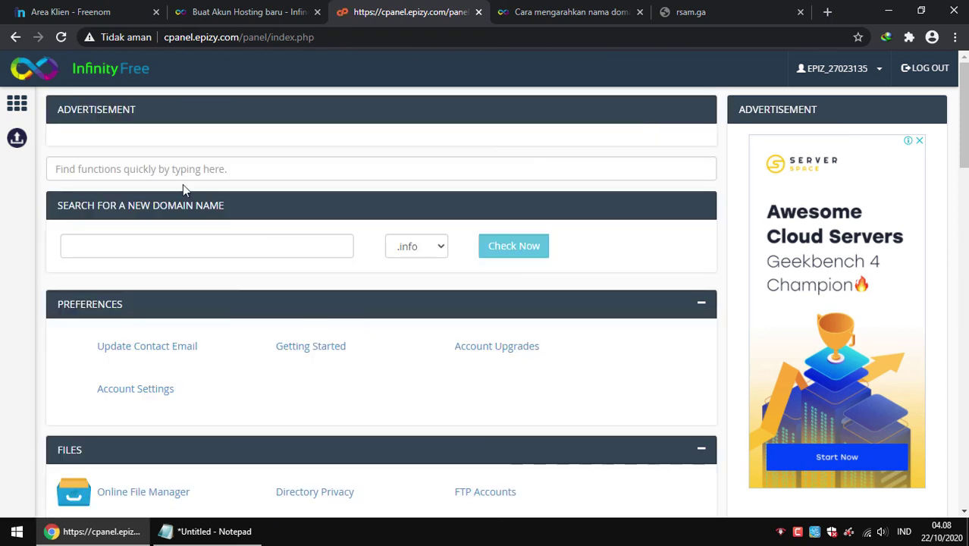
# Step: Browse the control panel dashboard and open phpMyAdmin for the hosting account
pyautogui.scroll(-3, 246, 234)
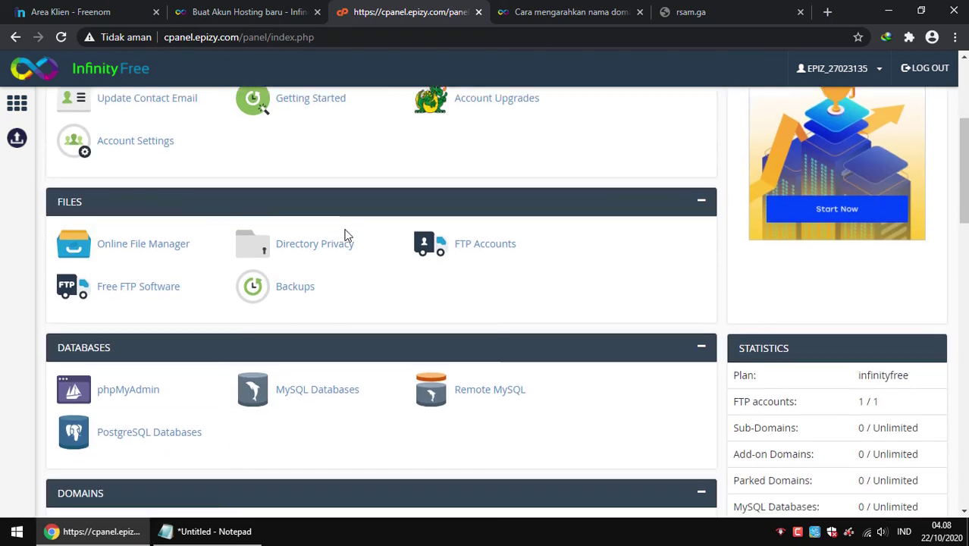
pyautogui.scroll(-10, 345, 235)
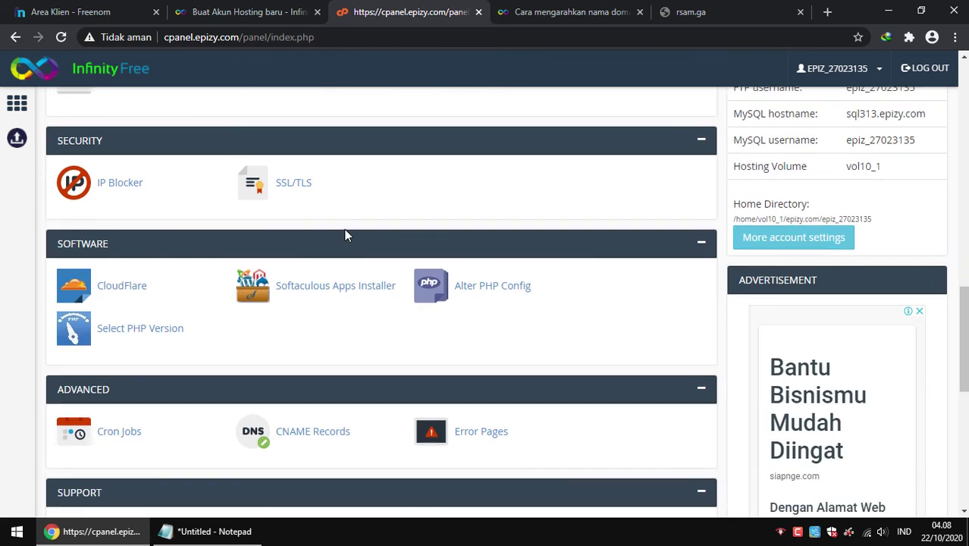
pyautogui.scroll(-3, 345, 235)
pyautogui.scroll(4, 346, 234)
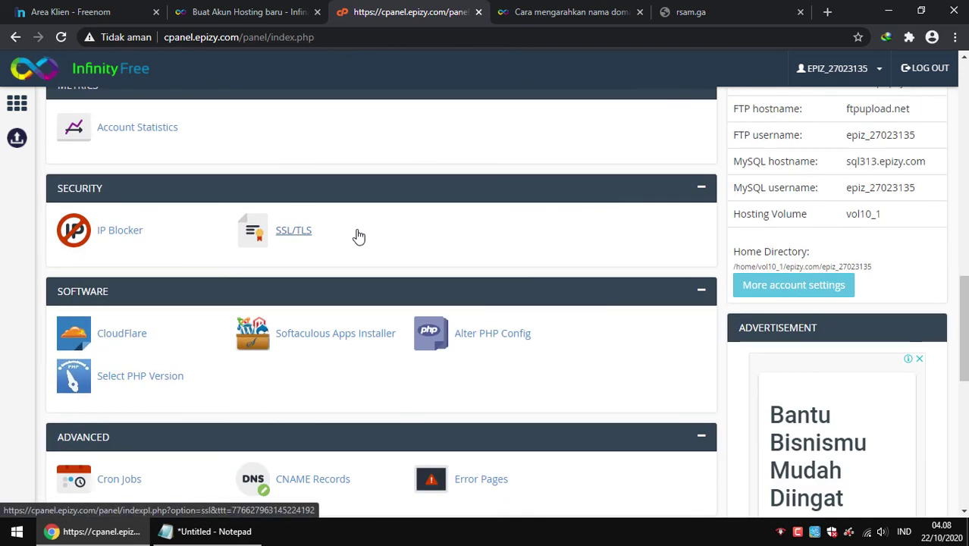
pyautogui.scroll(-1, 359, 237)
pyautogui.scroll(4, 358, 236)
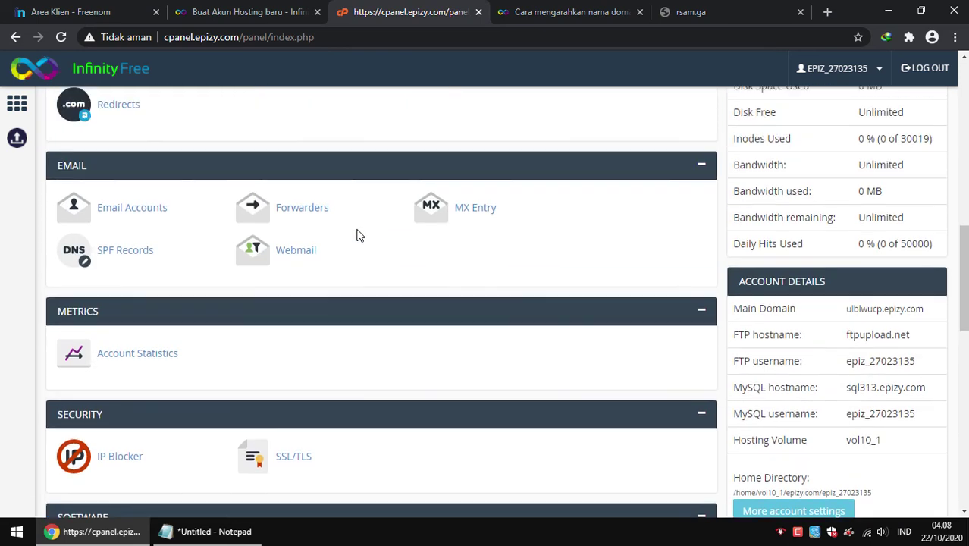
pyautogui.scroll(4, 359, 236)
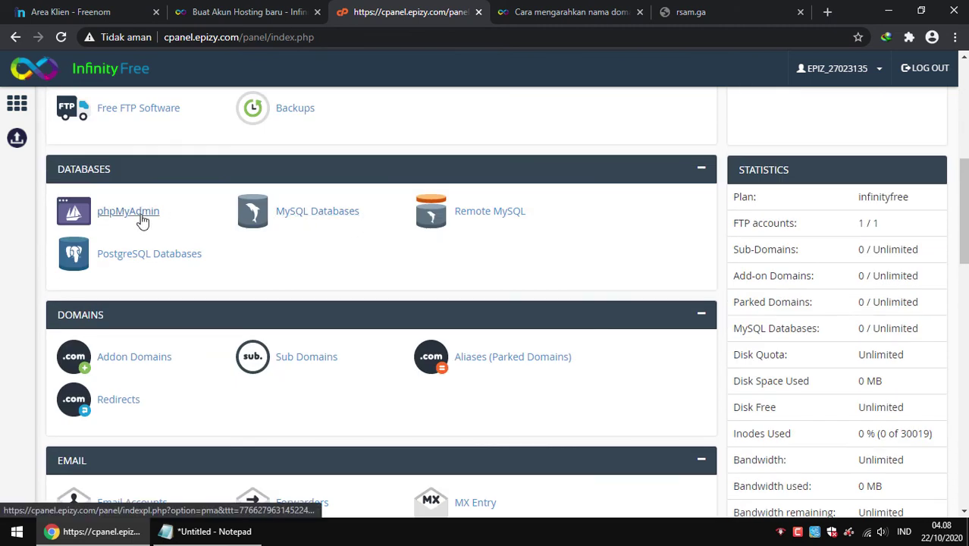
pyautogui.click(367, 221)
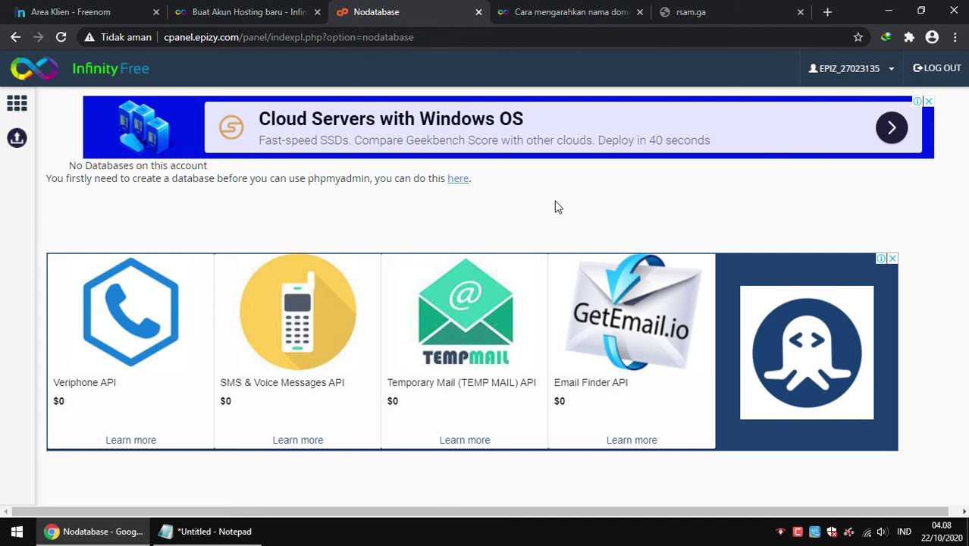
# Step: Follow the link to MySQL Databases, see that none exist yet, and return to the dashboard
pyautogui.click(458, 183)
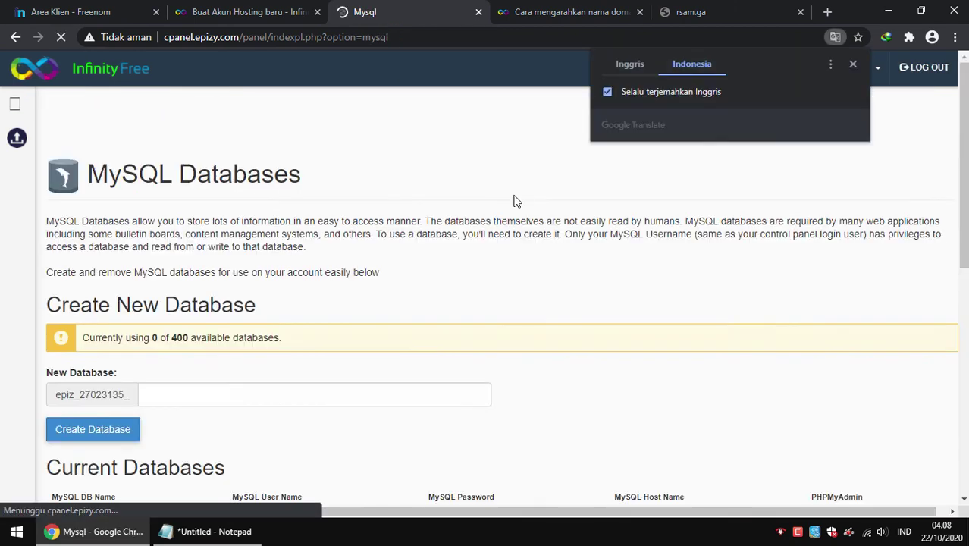
pyautogui.scroll(-3, 513, 201)
pyautogui.scroll(1, 513, 201)
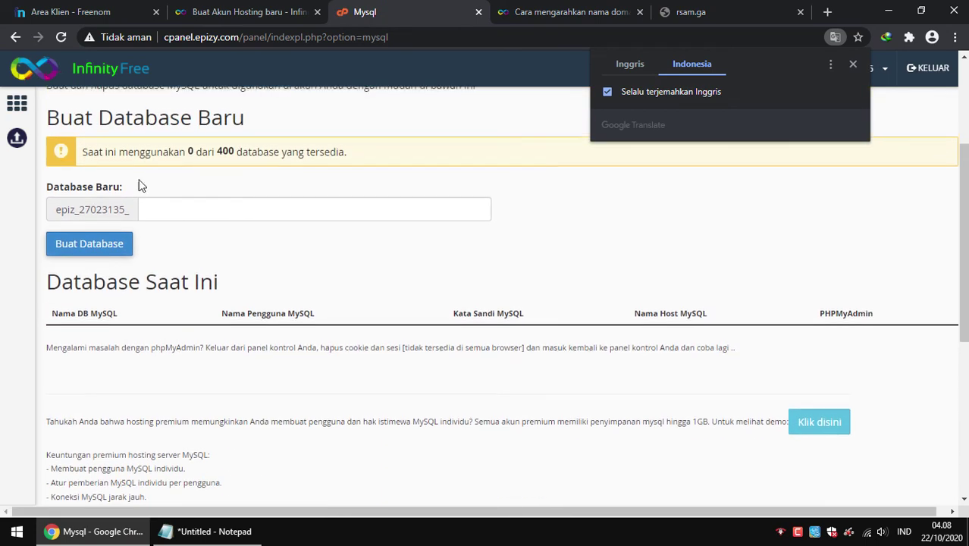
pyautogui.scroll(1, 245, 276)
pyautogui.scroll(1, 443, 203)
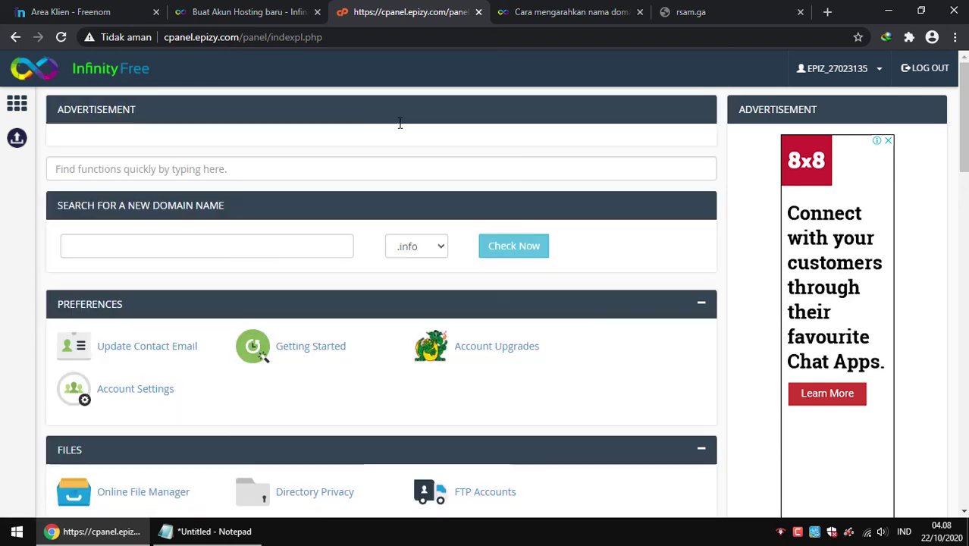
pyautogui.scroll(-1, 238, 305)
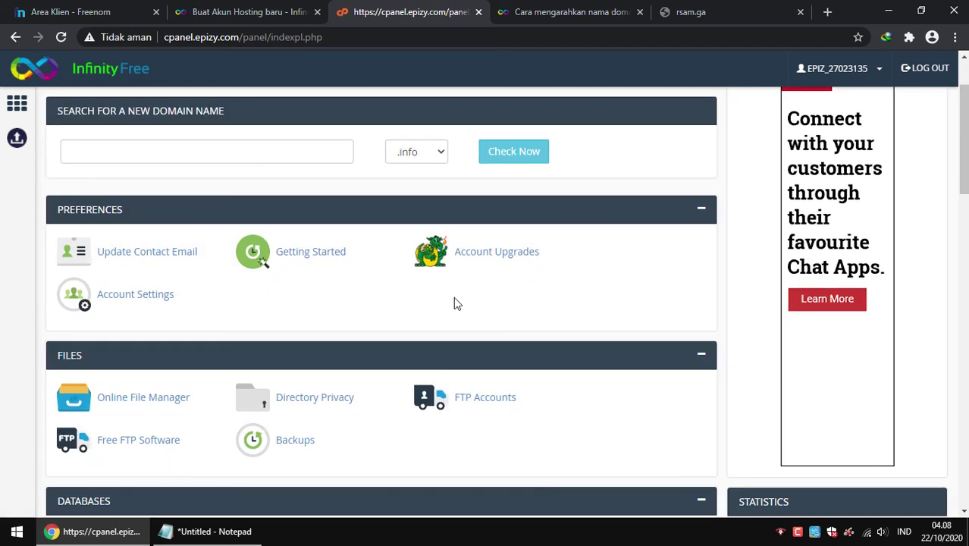
pyautogui.scroll(-1, 454, 299)
# Step: Open the Online File Manager and select the prefilled host 185.27.134.11 in its login form
pyautogui.click(150, 350)
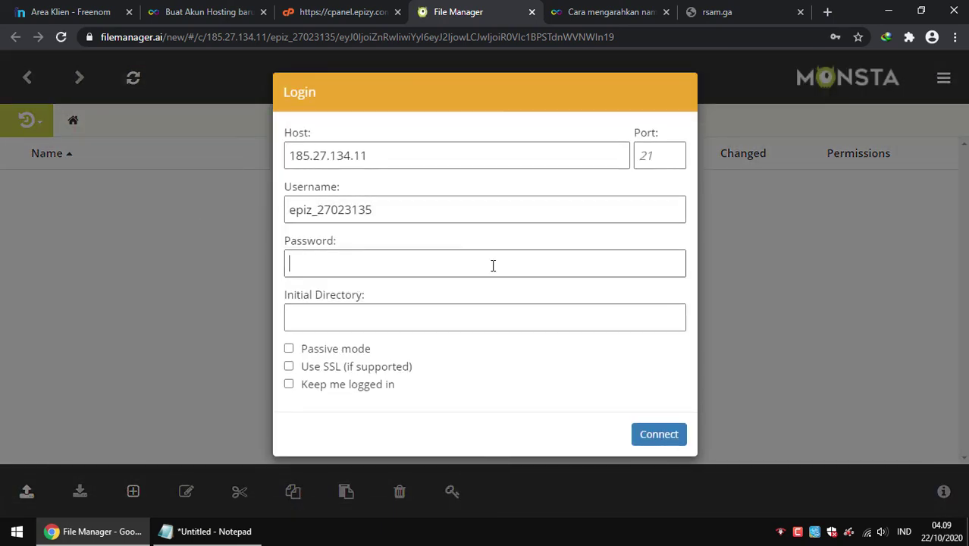
pyautogui.click(644, 156)
pyautogui.doubleClick(387, 156)
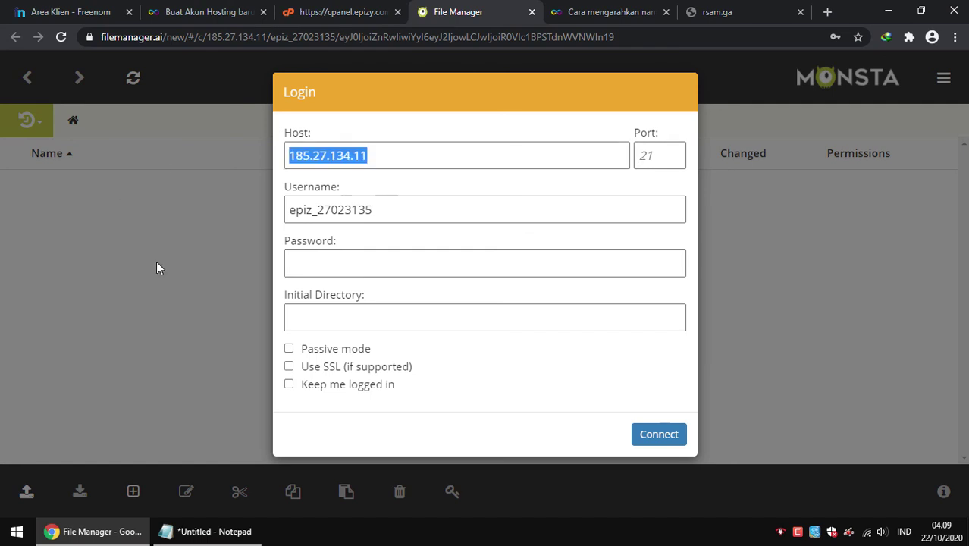
pyautogui.click(310, 135)
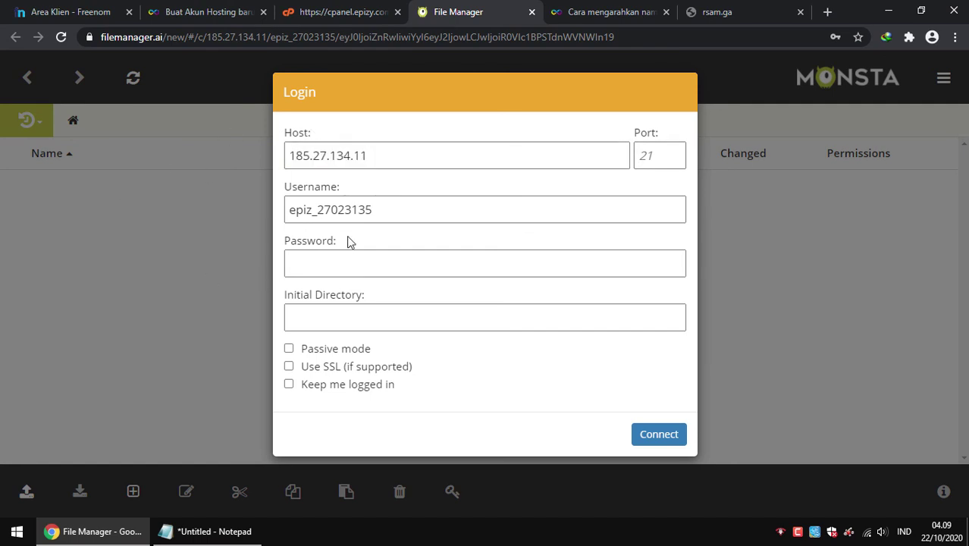
pyautogui.click(314, 159)
pyautogui.doubleClick(348, 157)
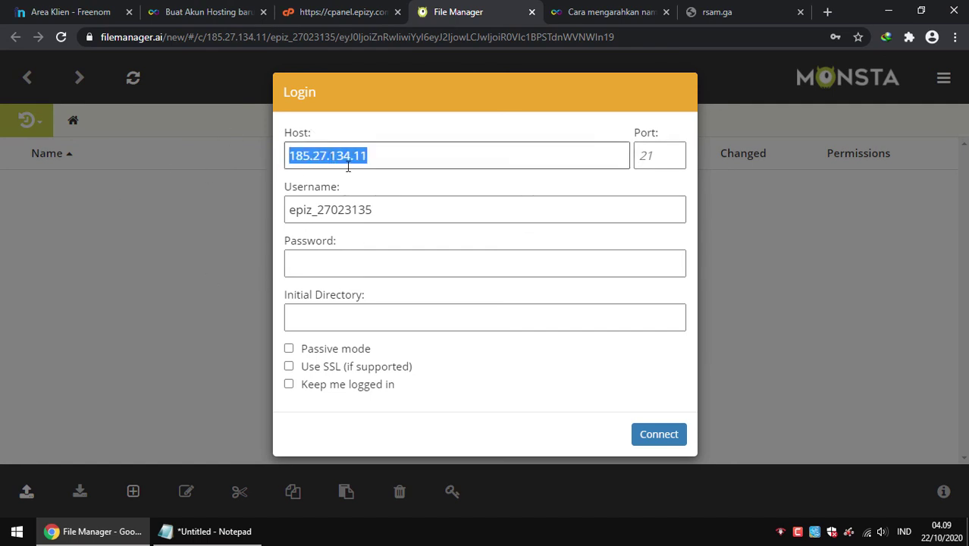
pyautogui.press('super+r')
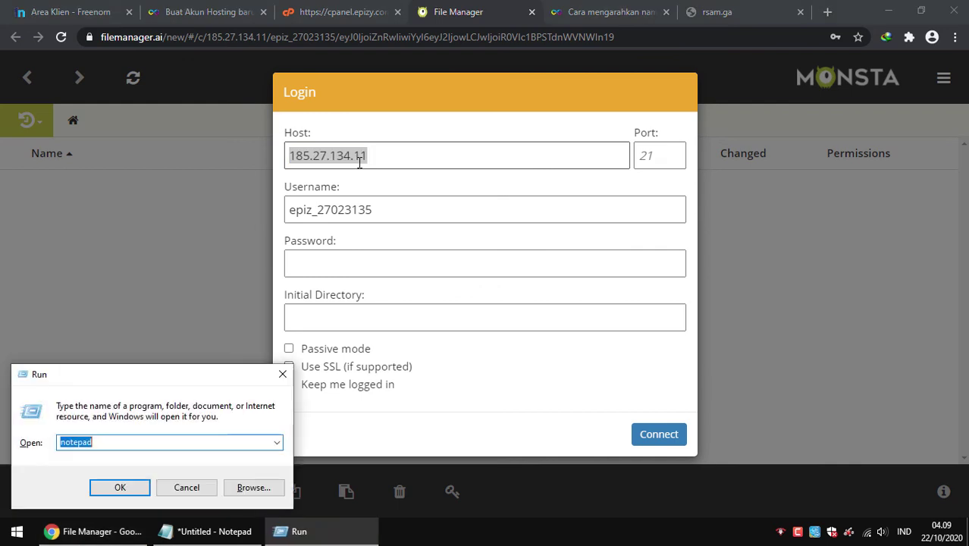
# Step: Ping 185.27.134.11 in Command Prompt (4 of 4 replies), then close it and focus the Password field
pyautogui.write('cmd')
pyautogui.press('Return')
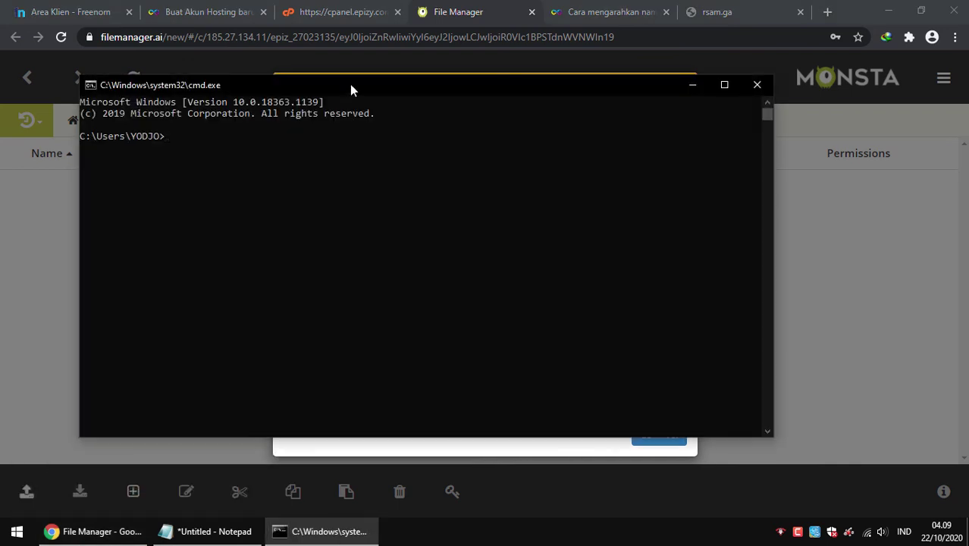
pyautogui.moveTo(350, 86); pyautogui.dragTo(509, 238)
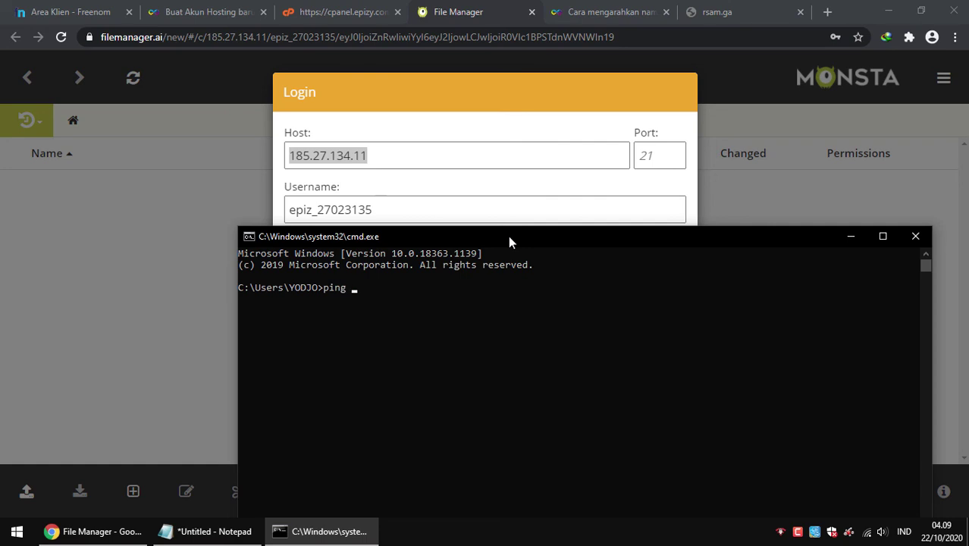
pyautogui.write('ping 185.27.134.11')
pyautogui.press('Return')
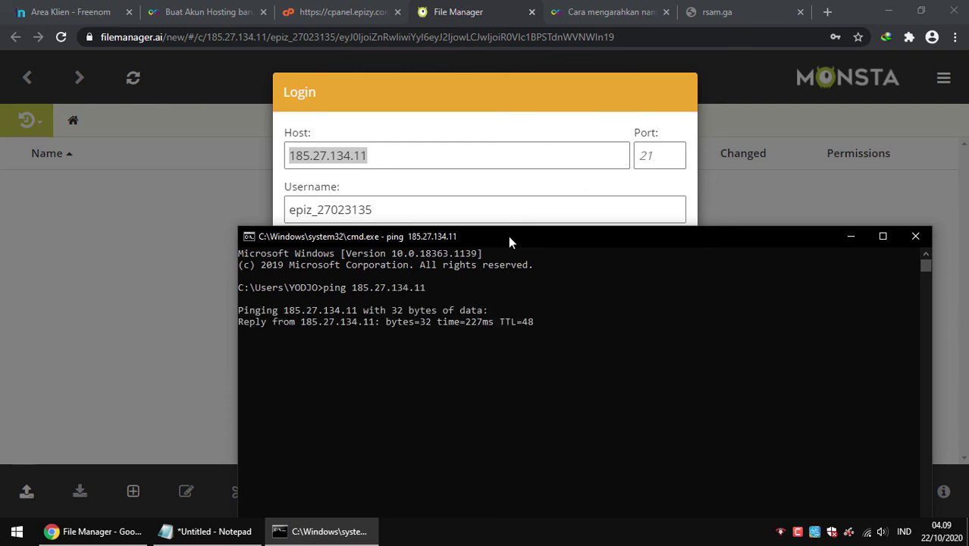
pyautogui.moveTo(535, 334); pyautogui.dragTo(360, 340)
pyautogui.rightClick(443, 314)
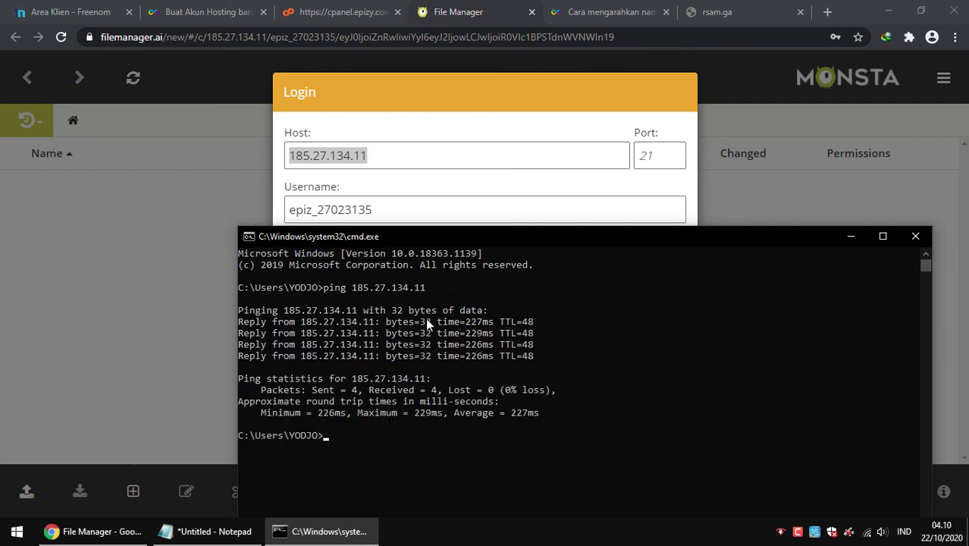
pyautogui.click(914, 239)
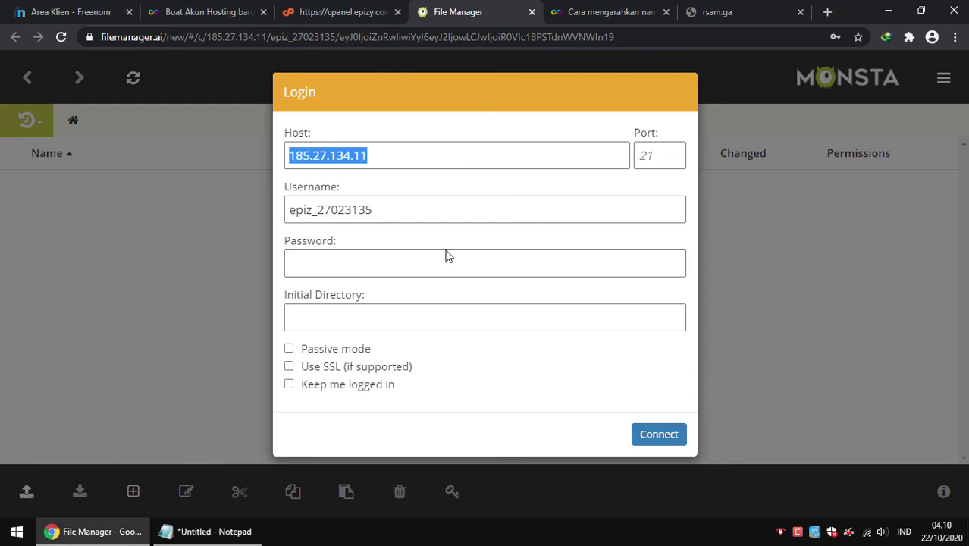
pyautogui.click(424, 263)
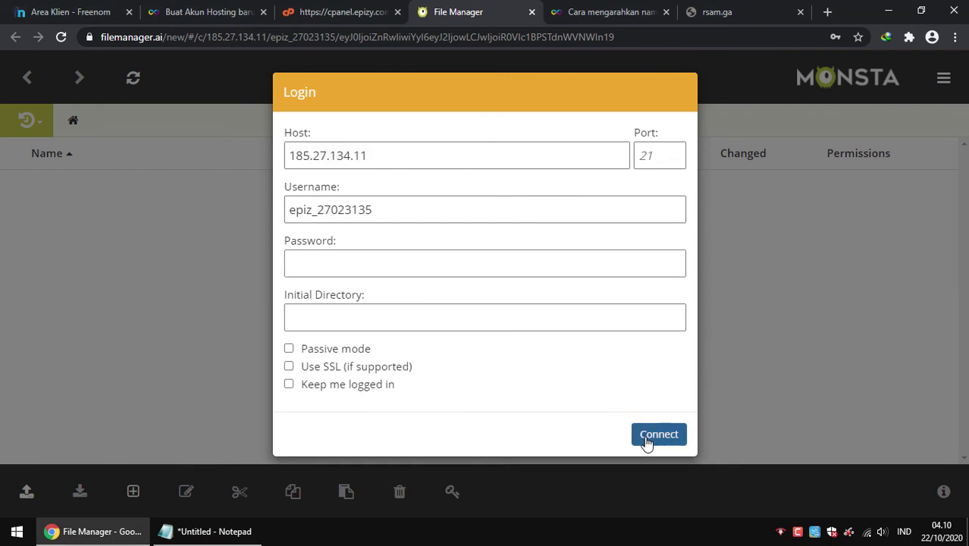
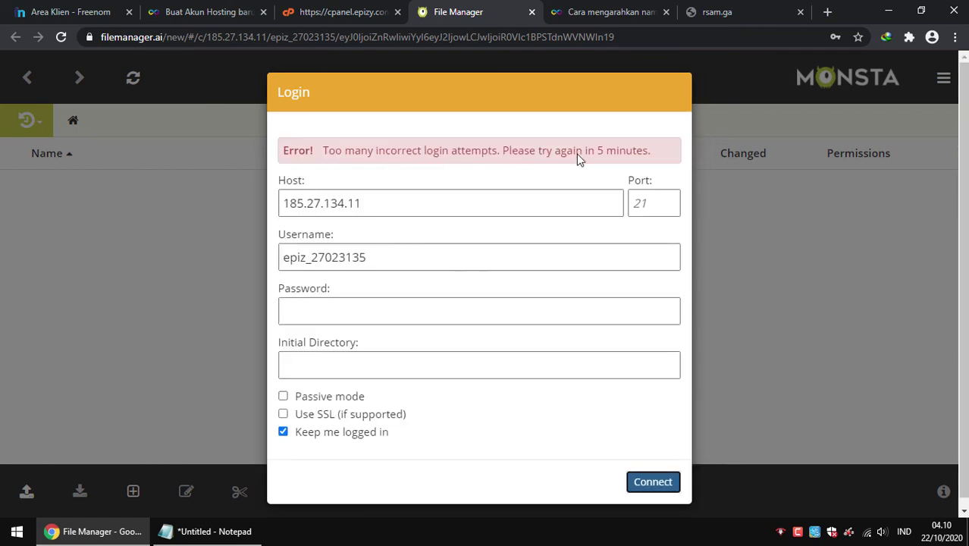
# Step: Close the File Manager tab, reload rsam.ga in its tab, and dismiss the translation offer
pyautogui.click(786, 214)
pyautogui.click(531, 12)
pyautogui.click(591, 11)
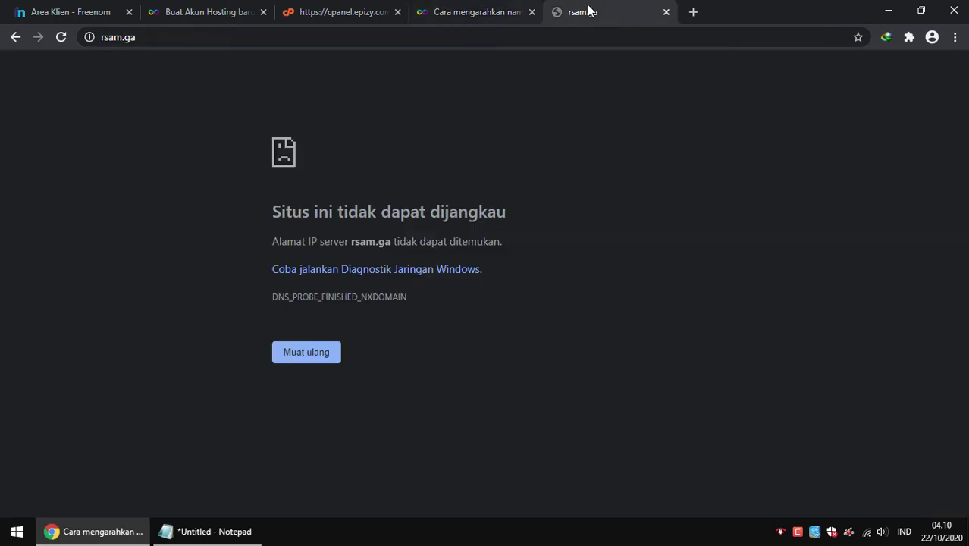
pyautogui.click(195, 36)
pyautogui.write('rs')
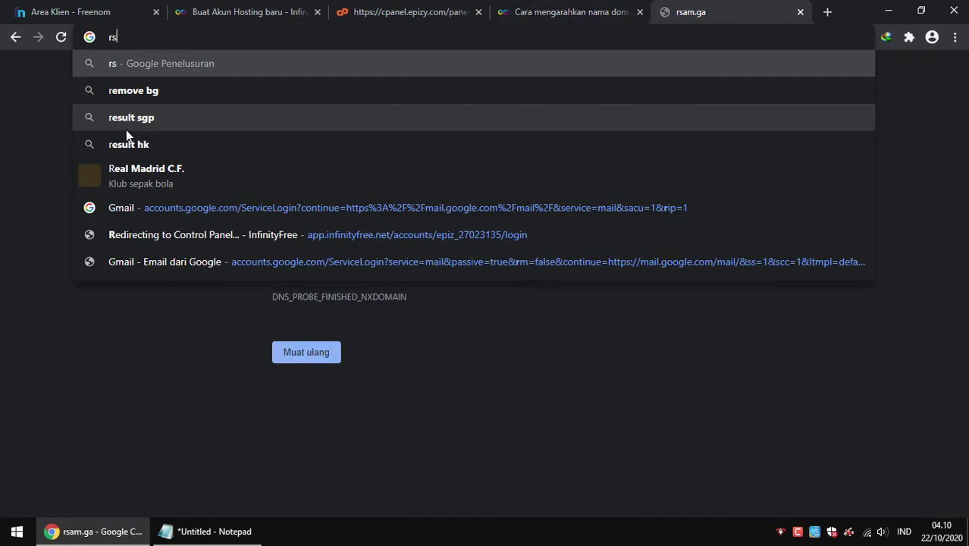
pyautogui.write('am.ga')
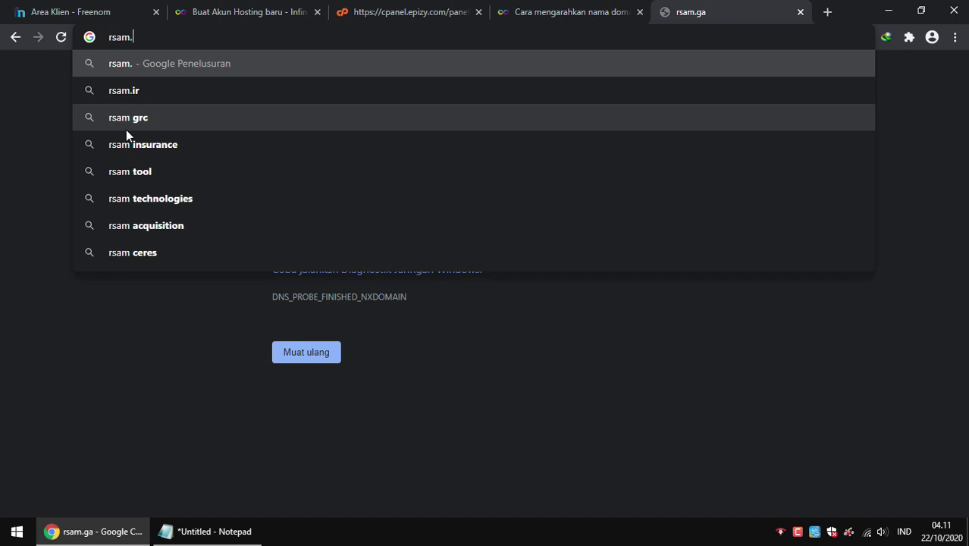
pyautogui.press('Return')
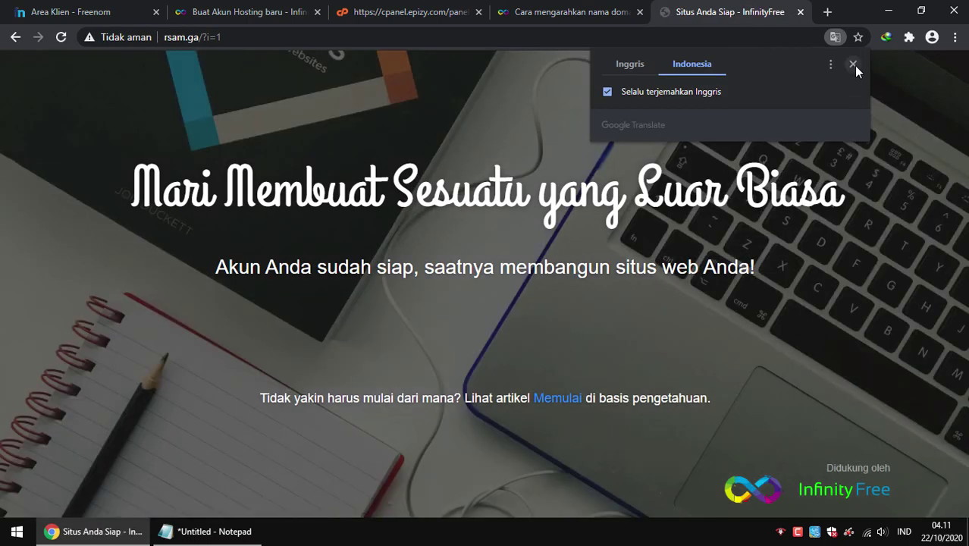
pyautogui.click(852, 65)
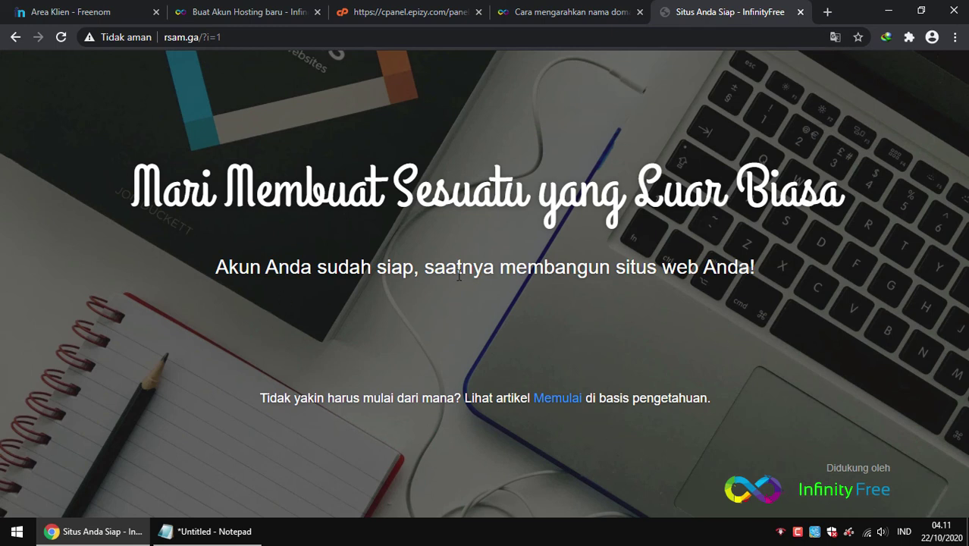
# Step: Highlight the account-ready subtitle on the welcome page, then go to the hosting account creation tab
pyautogui.moveTo(217, 266); pyautogui.dragTo(755, 267)
pyautogui.moveTo(161, 273); pyautogui.dragTo(779, 271)
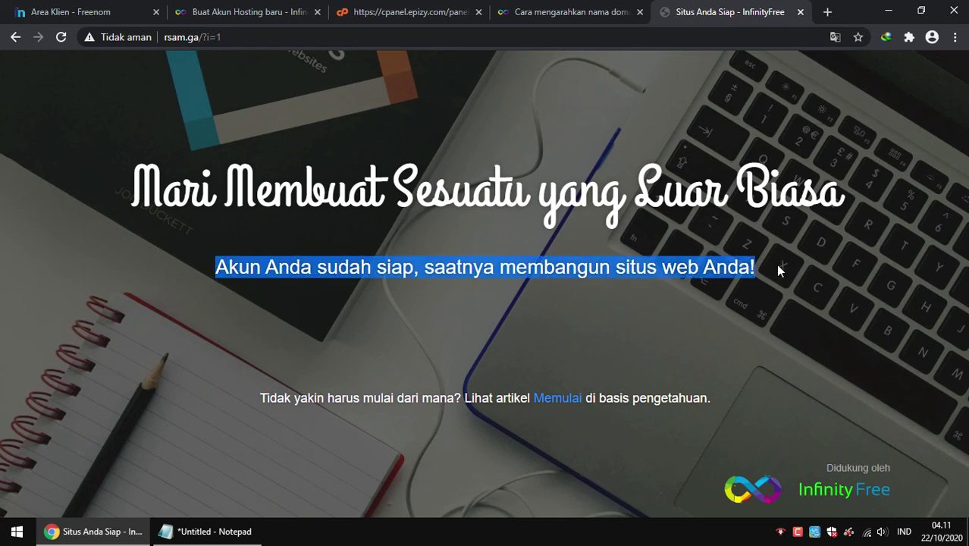
pyautogui.click(230, 15)
# Step: Scroll through the Langkah 3 Selesai page confirming the new hosting account was created
pyautogui.scroll(3, 468, 304)
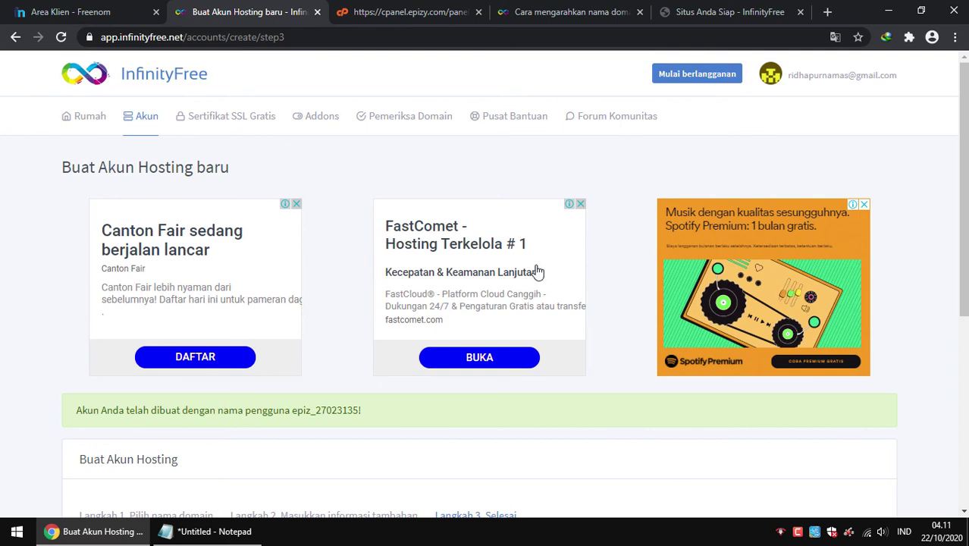
pyautogui.scroll(-4, 536, 281)
pyautogui.scroll(-1, 537, 307)
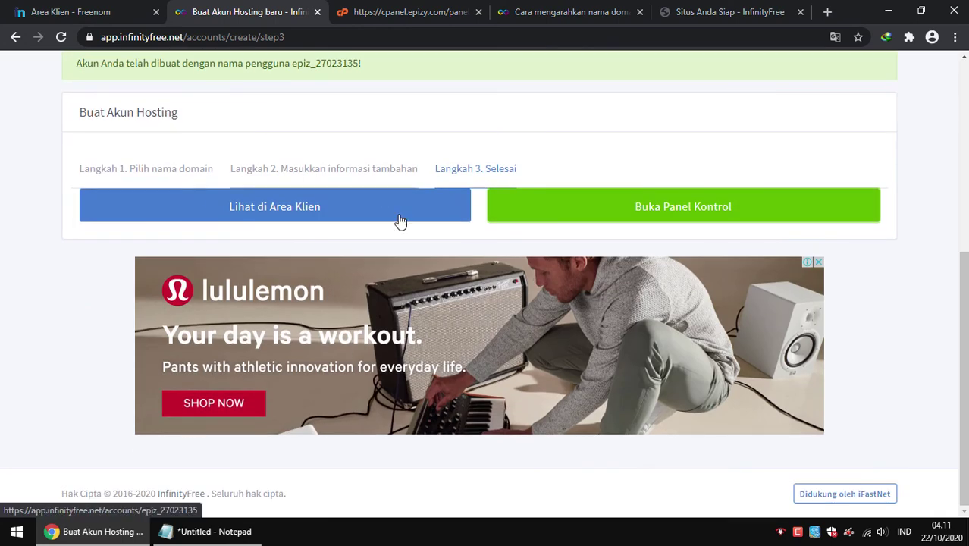
pyautogui.scroll(5, 403, 281)
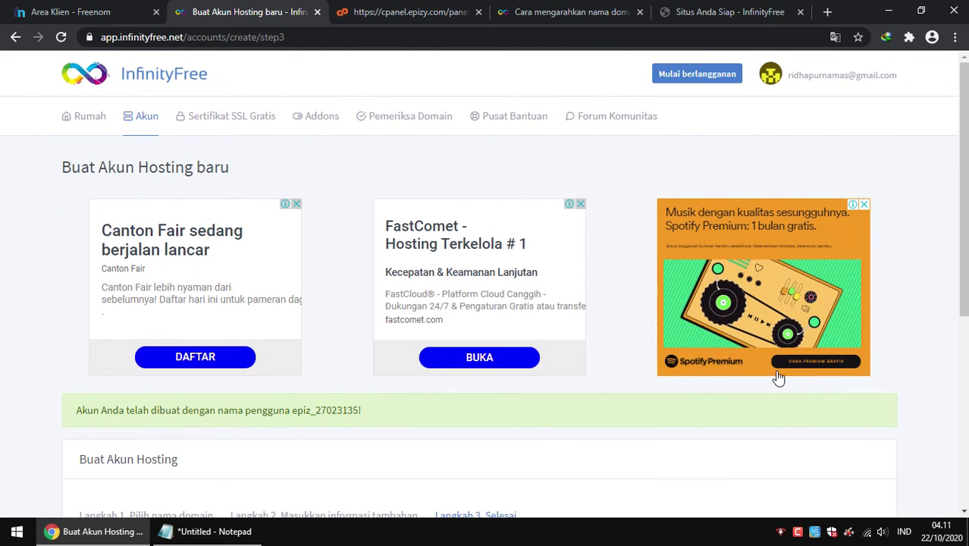
pyautogui.scroll(-1, 704, 389)
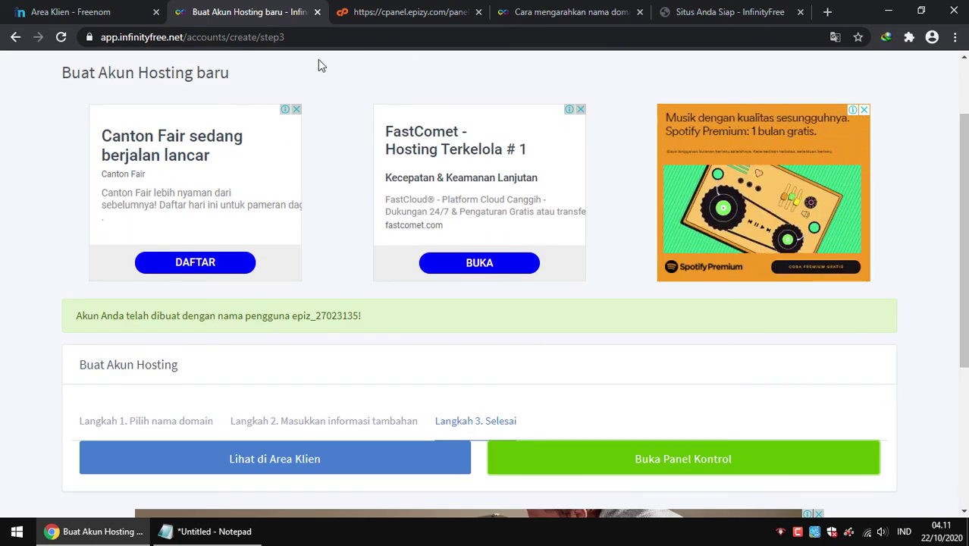
# Step: Minimize Chrome and select the CMDx.bat file on the desktop
pyautogui.click(882, 14)
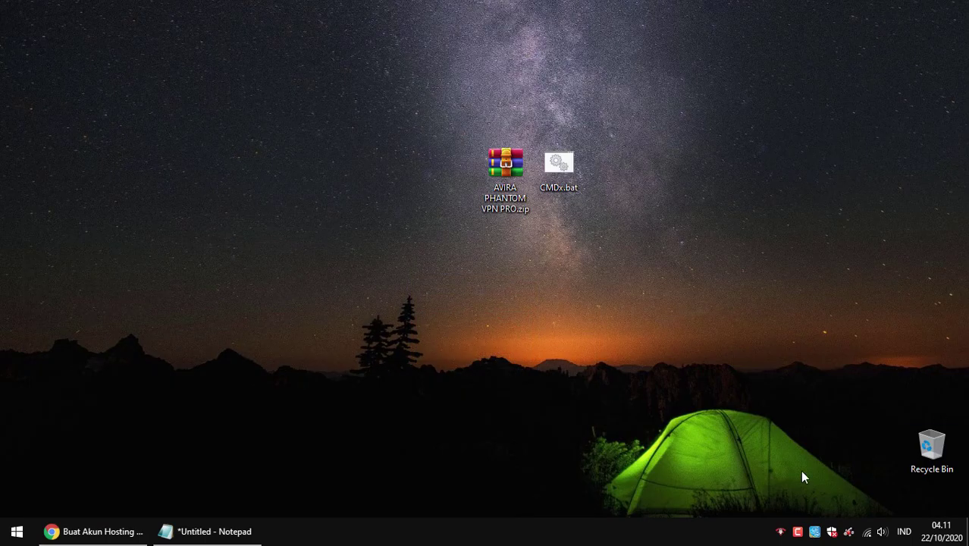
pyautogui.click(801, 534)
pyautogui.moveTo(423, 101); pyautogui.dragTo(561, 188)
pyautogui.click(561, 187)
# Step: Run CMDx.bat as administrator and choose option 1, the Network Cleaner
pyautogui.rightClick(568, 185)
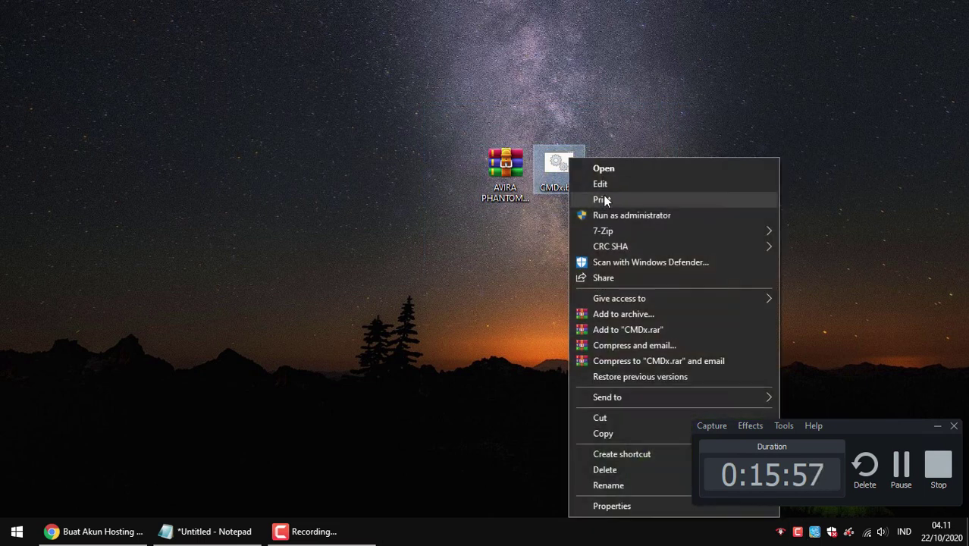
pyautogui.click(606, 215)
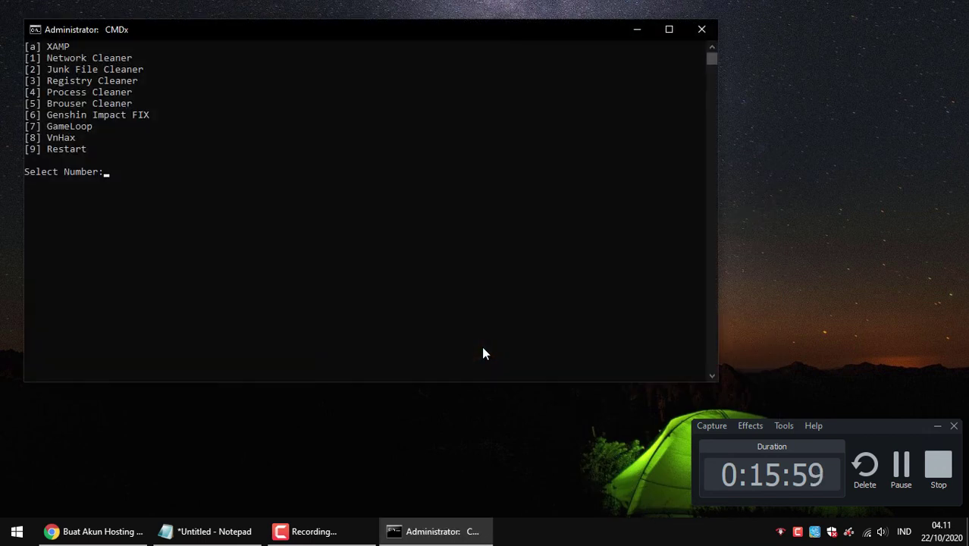
pyautogui.write('1')
pyautogui.press('Return')
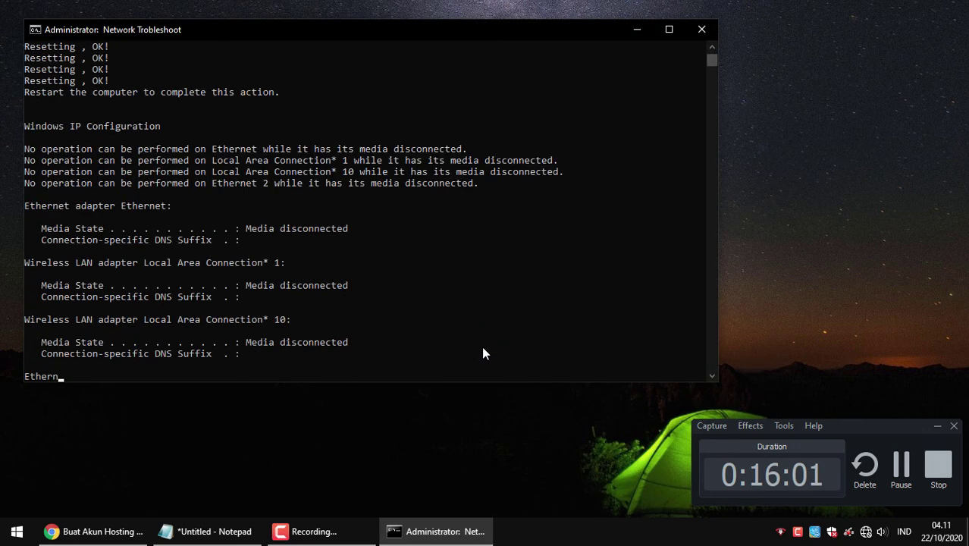